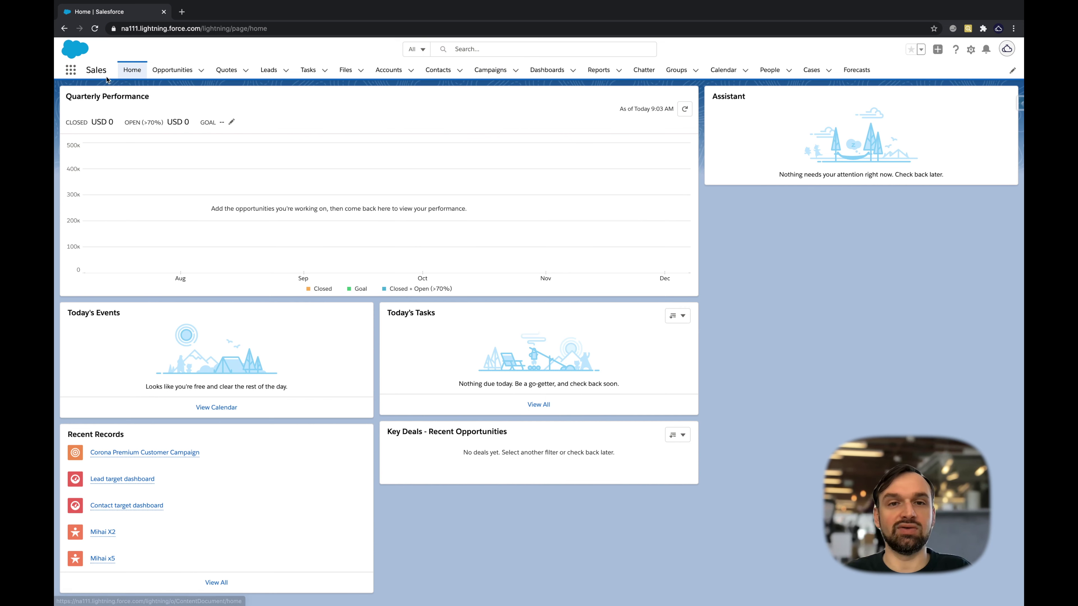
# Open the Campaigns list and start a new campaign named Training Advertising
pyautogui.click(71, 71)
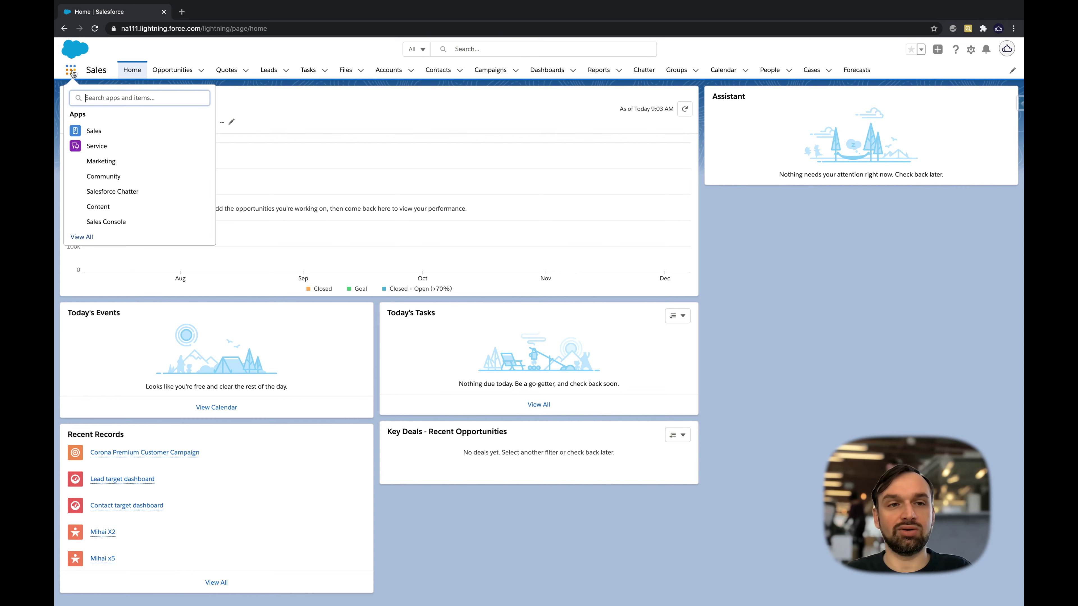
pyautogui.write('Camp')
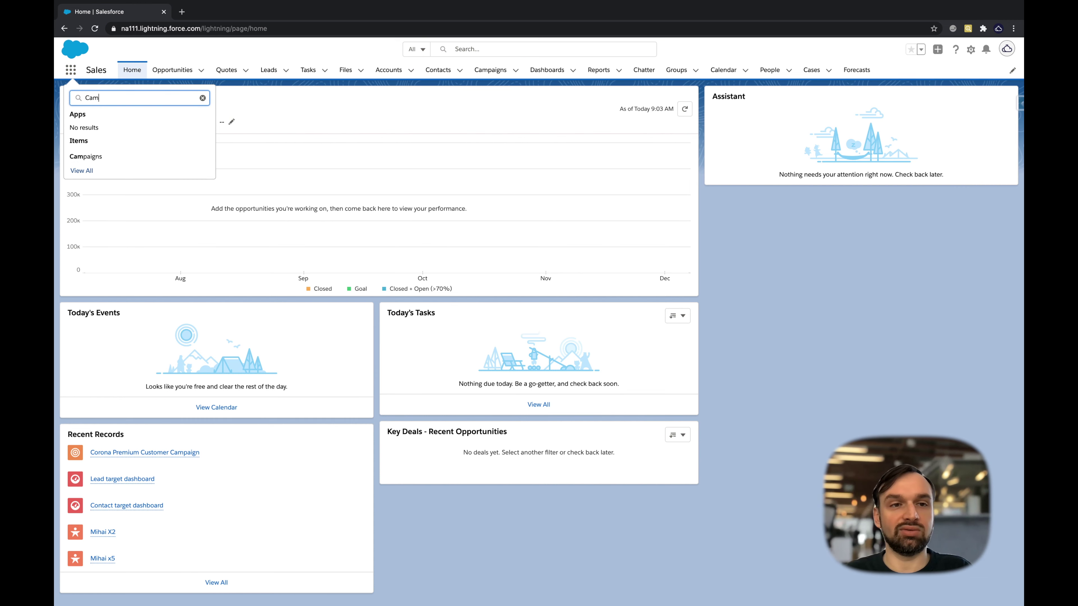
pyautogui.click(91, 156)
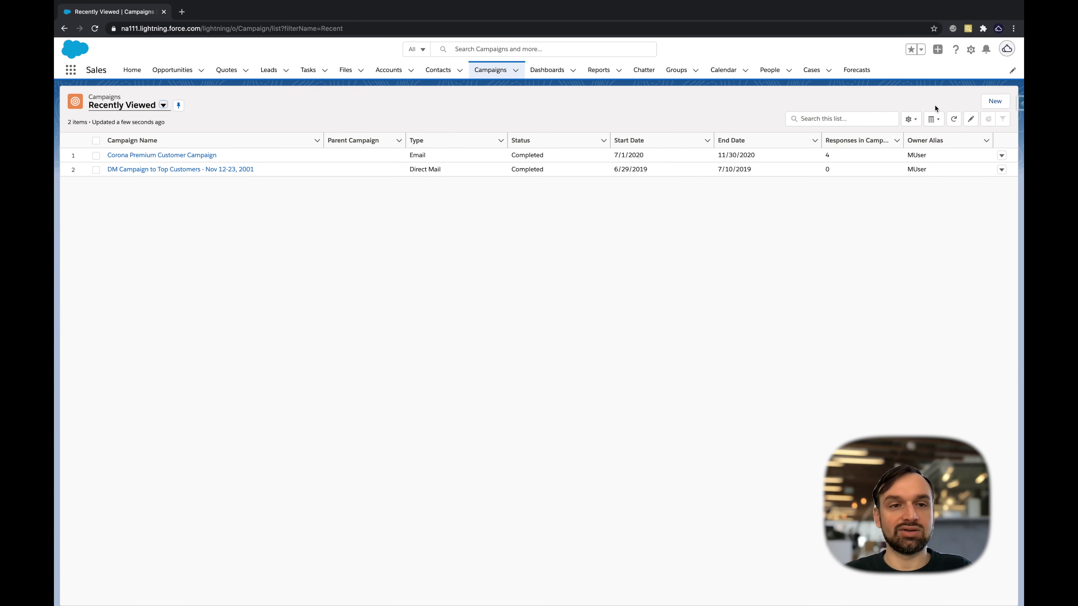
pyautogui.click(994, 101)
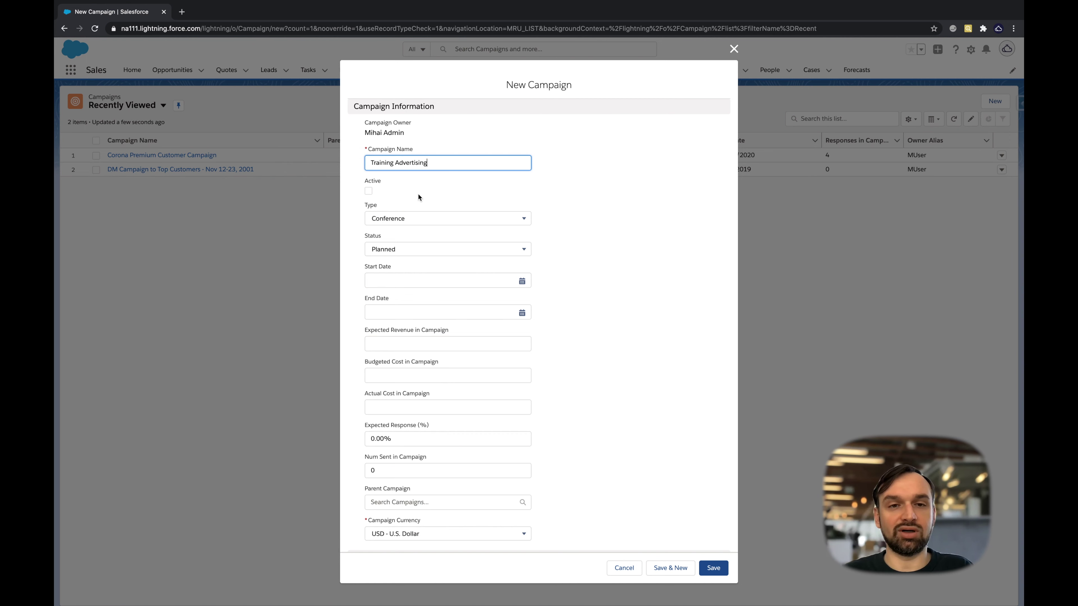
# Mark the new campaign as active and set its type to Referral Program, keeping the status Planned
pyautogui.click(368, 192)
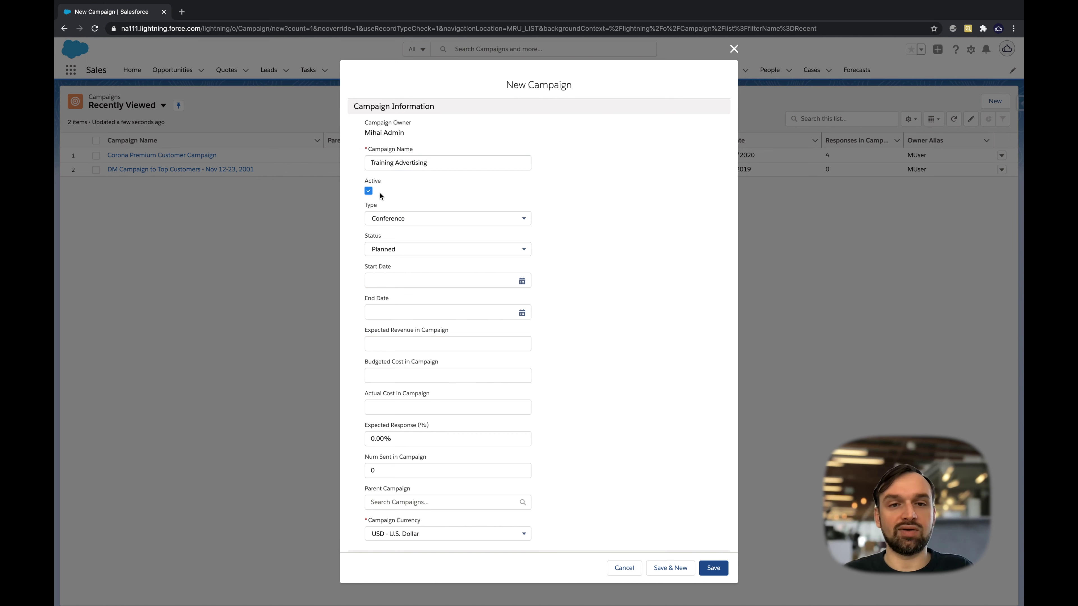
pyautogui.click(522, 220)
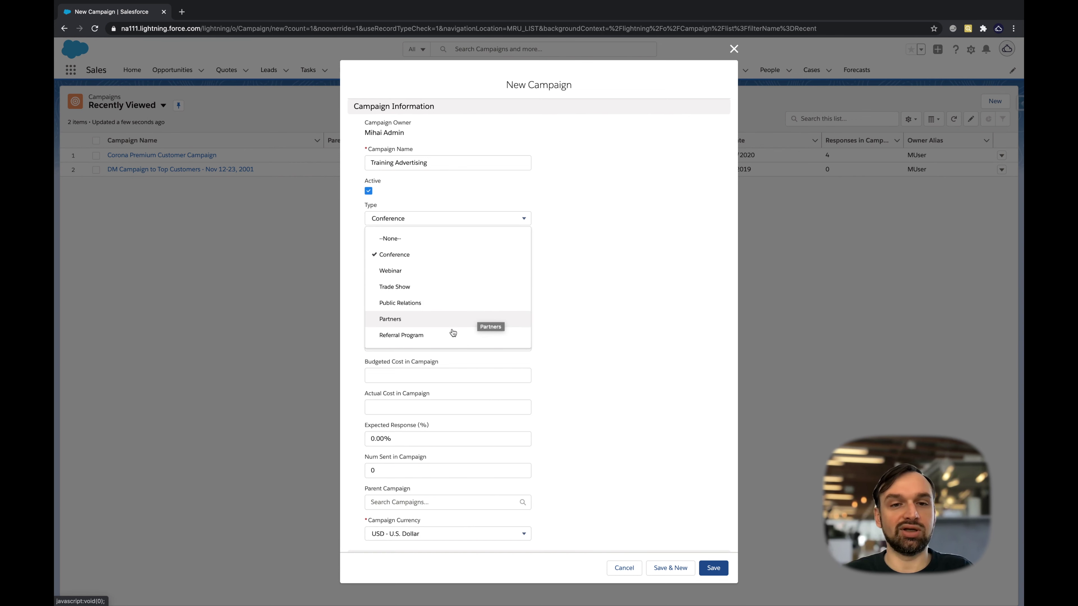
pyautogui.click(437, 334)
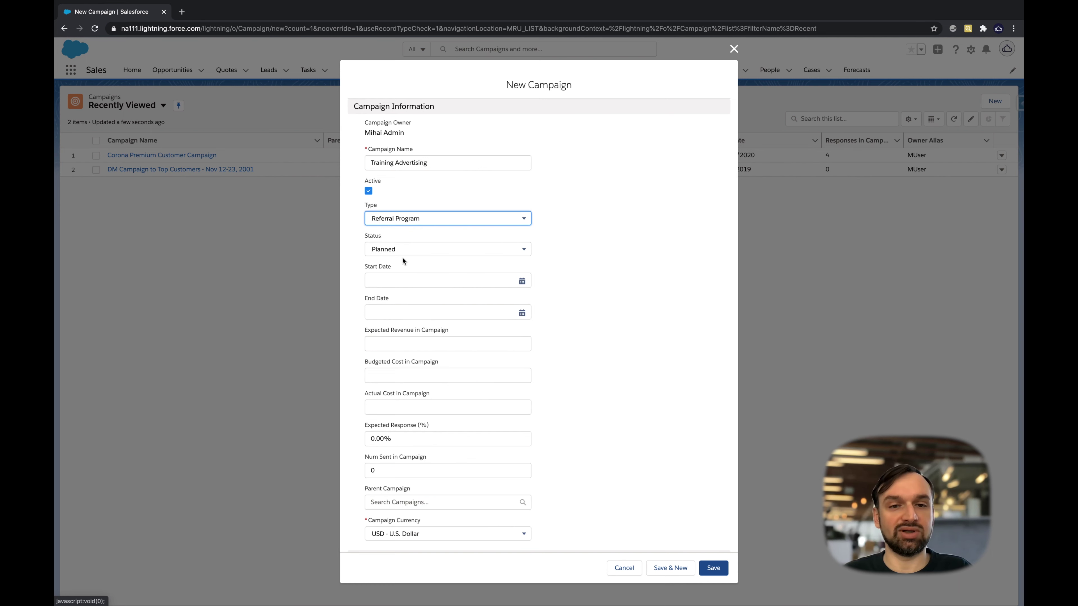
pyautogui.click(384, 250)
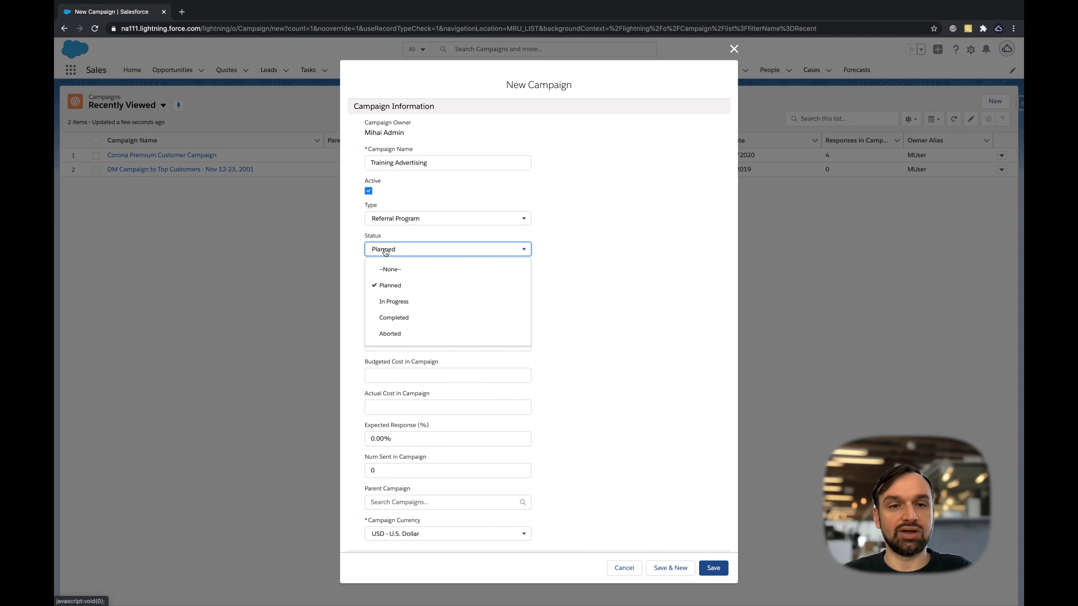
pyautogui.click(566, 272)
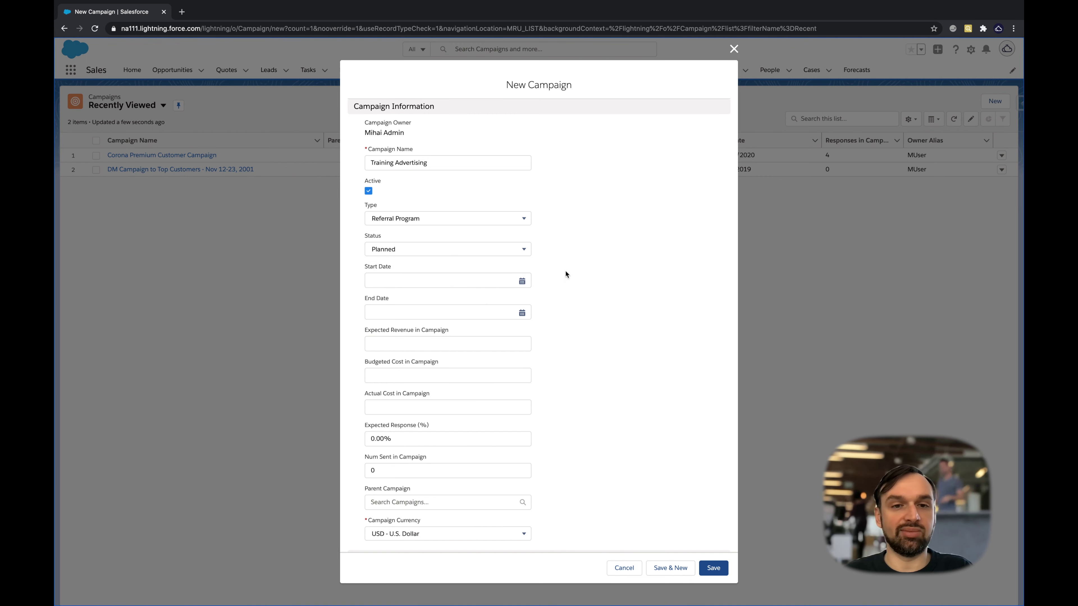
# Set the campaign's start date to 9/8/2020 and its end date to 10/8/2020
pyautogui.click(523, 281)
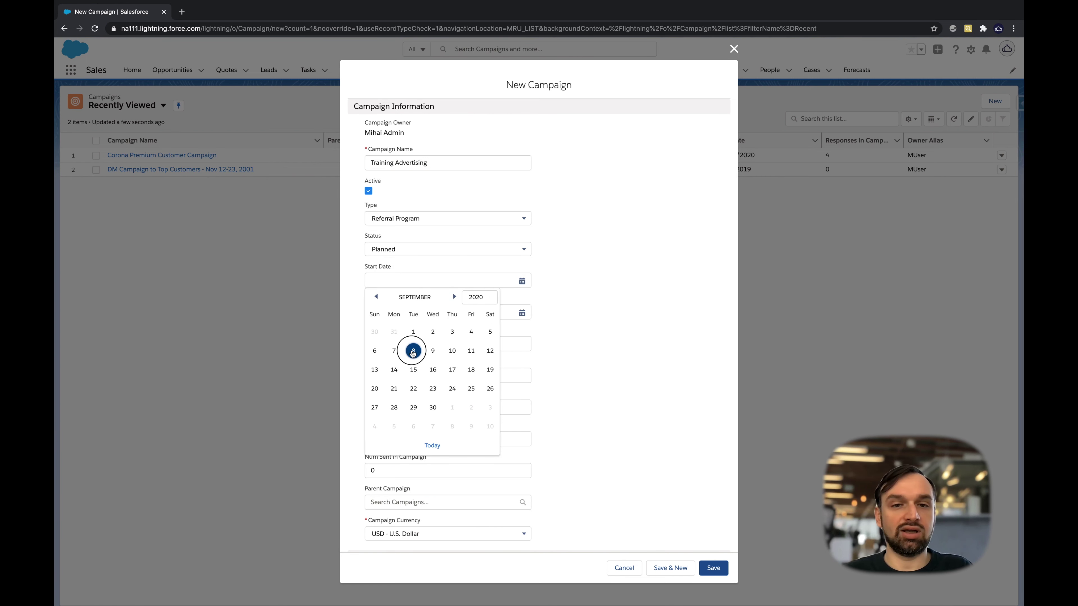
pyautogui.click(413, 351)
pyautogui.click(522, 314)
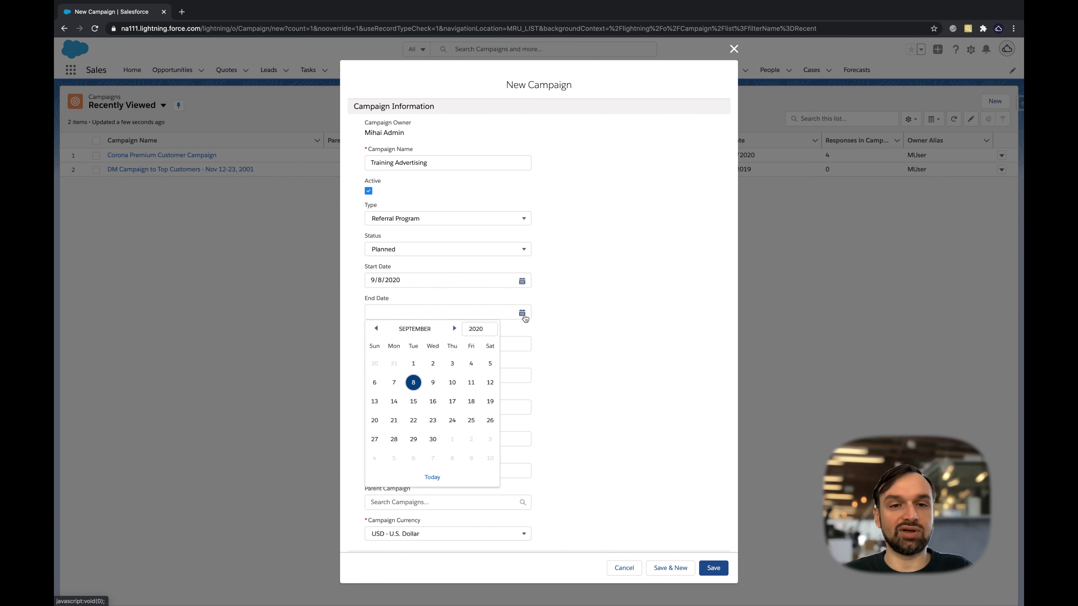
pyautogui.click(454, 330)
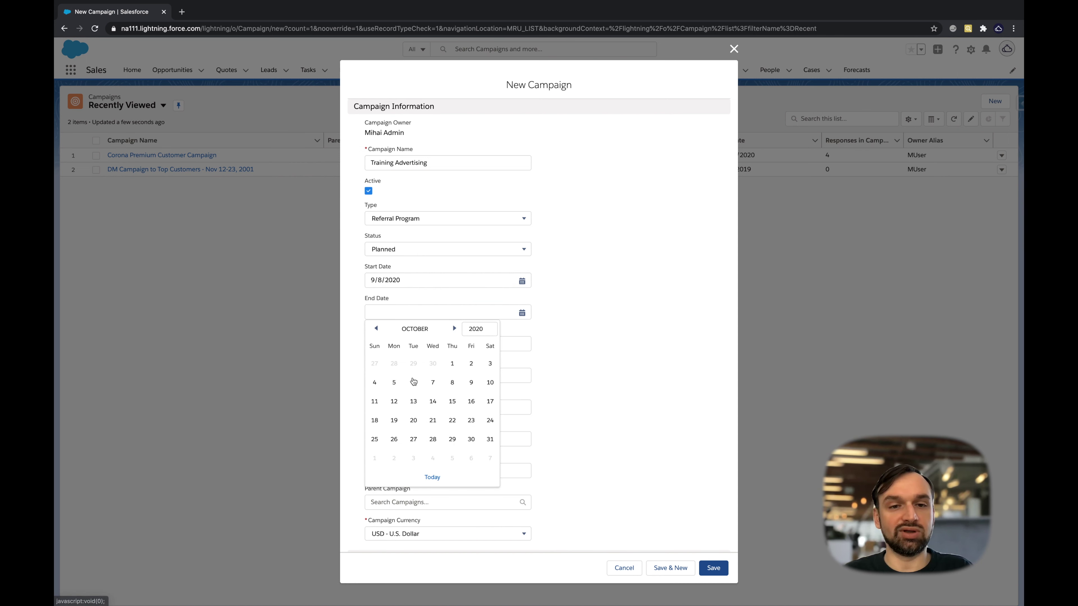
pyautogui.click(452, 382)
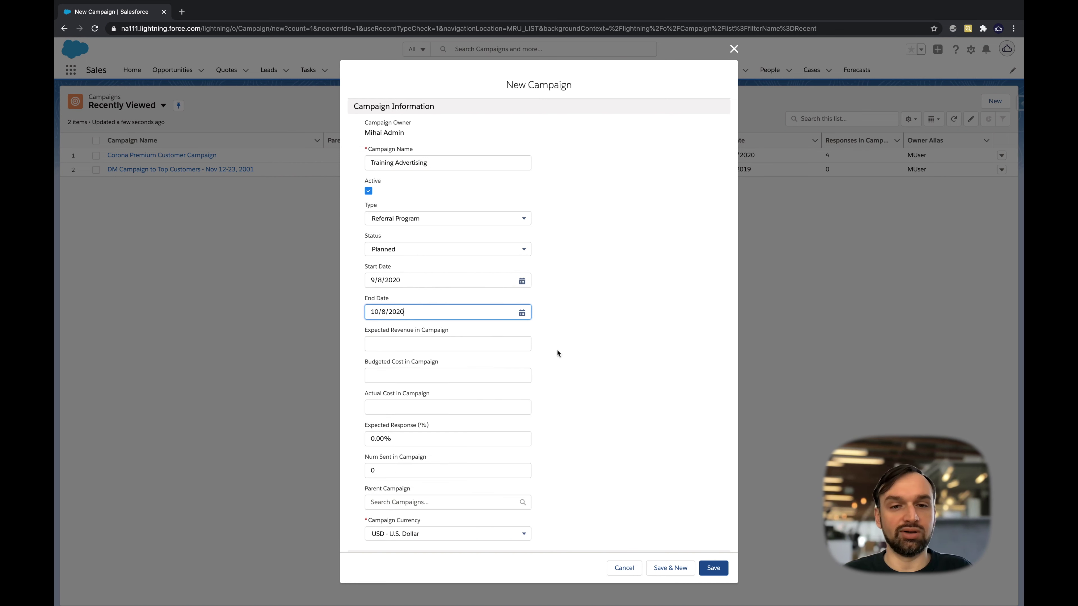
# Enter an expected revenue of 1000 and a budgeted cost of 100 for the campaign
pyautogui.scroll(-3, 572, 348)
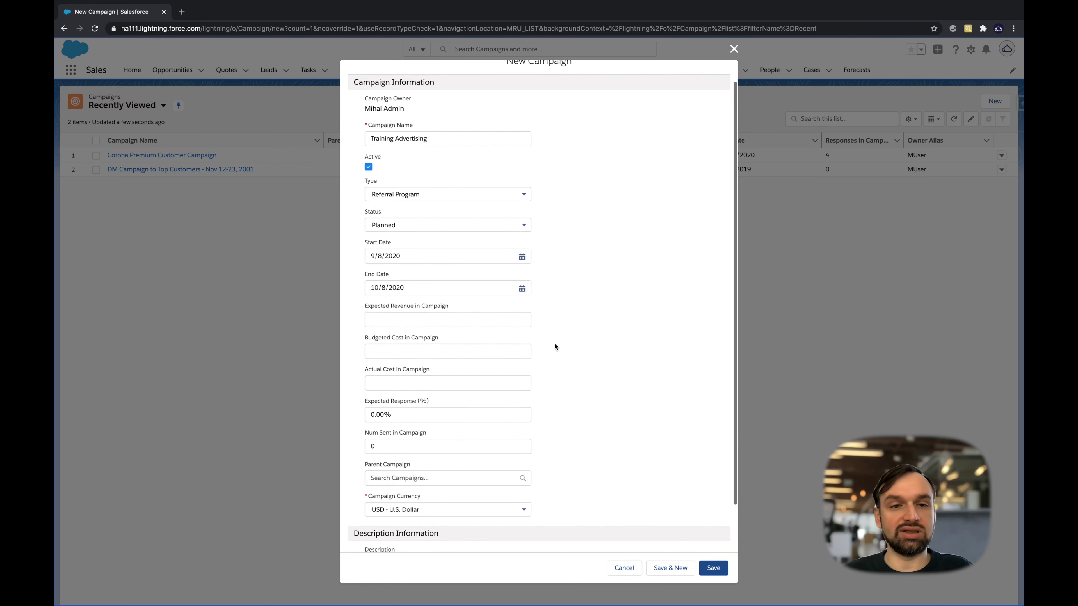
pyautogui.click(465, 289)
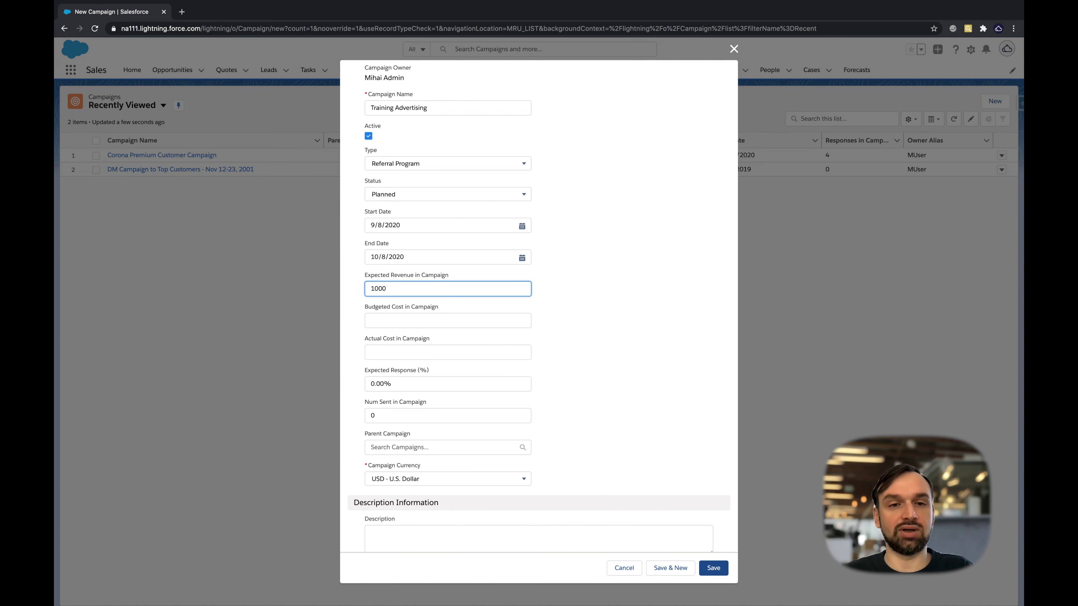
pyautogui.scroll(-1, 550, 313)
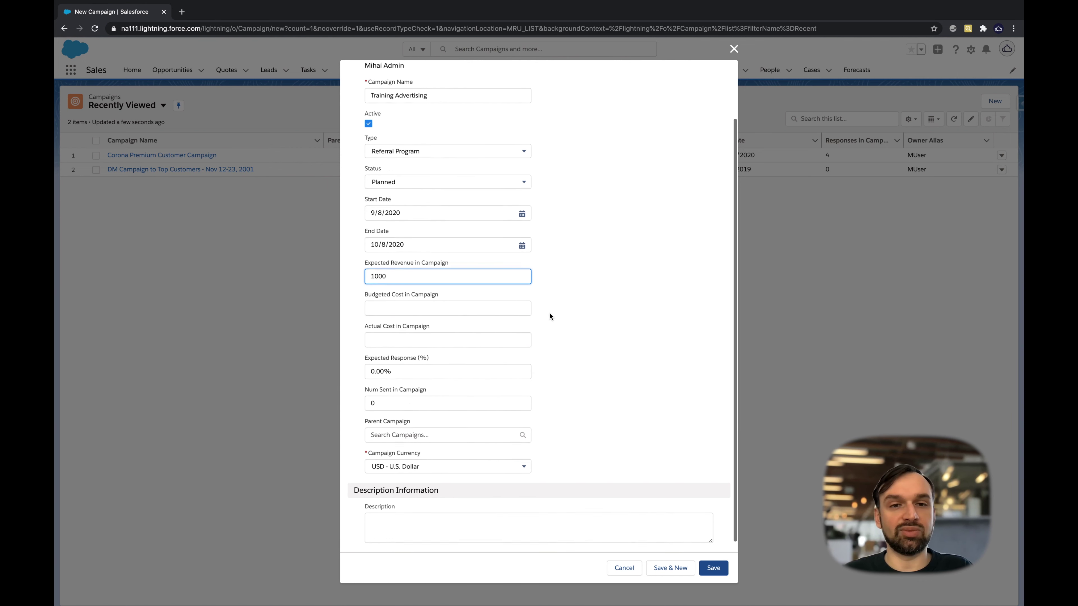
pyautogui.click(492, 301)
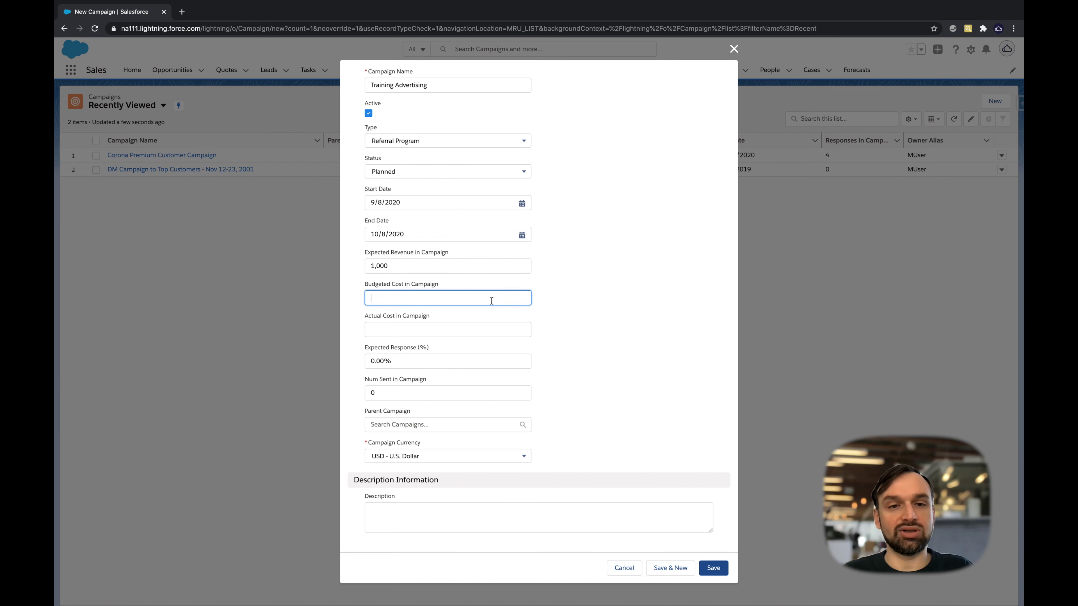
pyautogui.write('500')
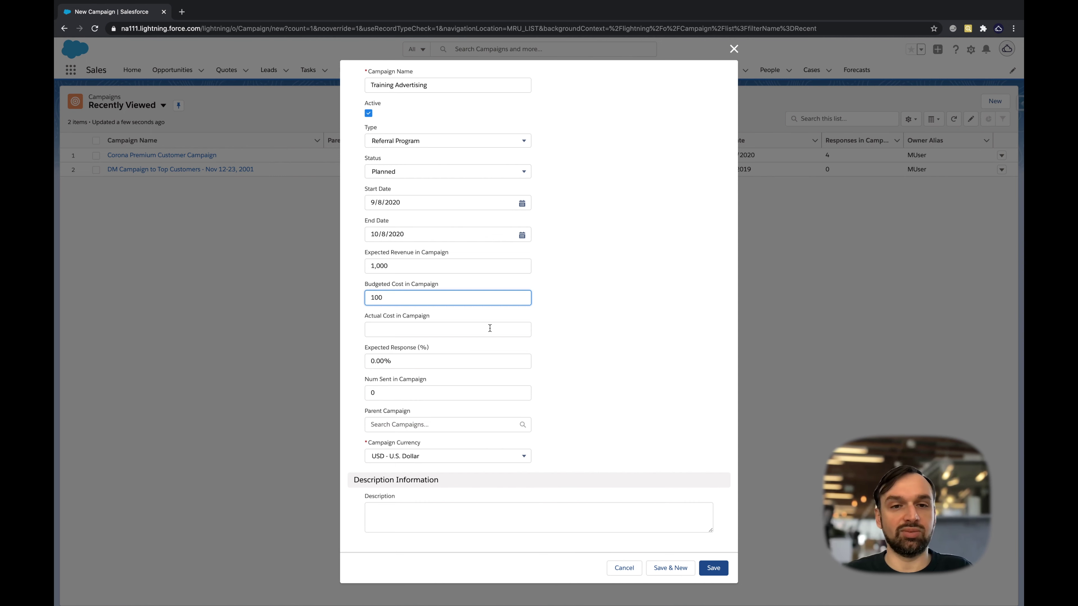
pyautogui.click(558, 326)
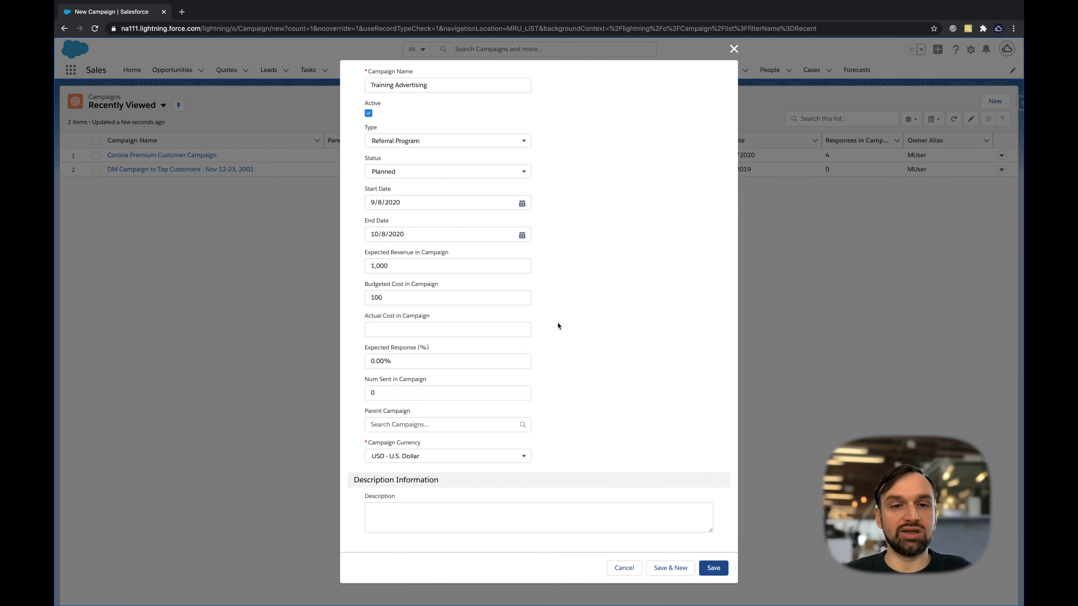
# Set the campaign's actual cost to 0 and its expected response to 50%
pyautogui.click(444, 324)
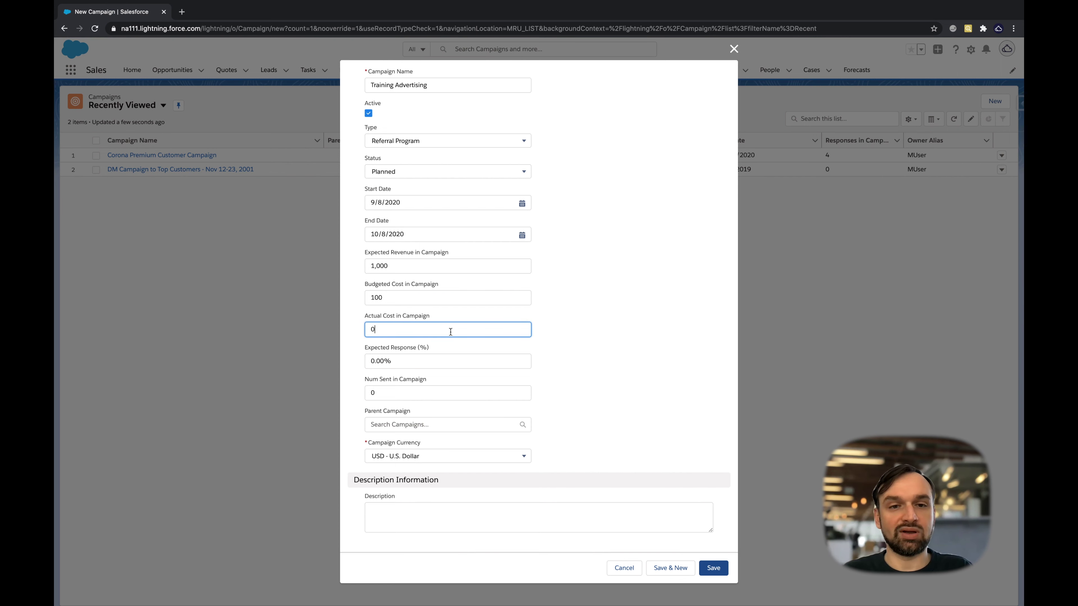
pyautogui.click(548, 339)
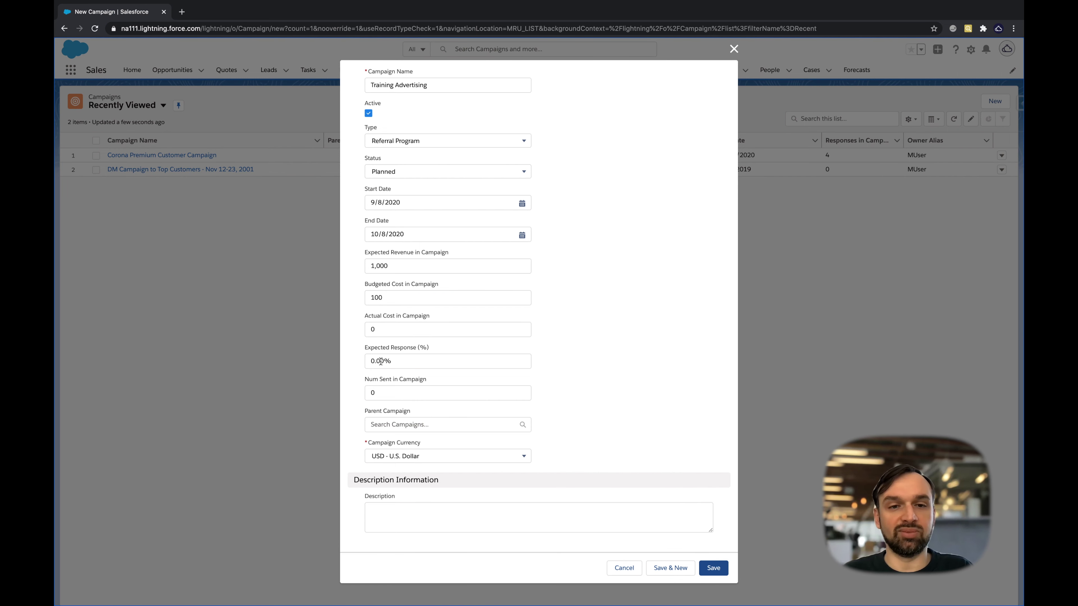
pyautogui.click(394, 360)
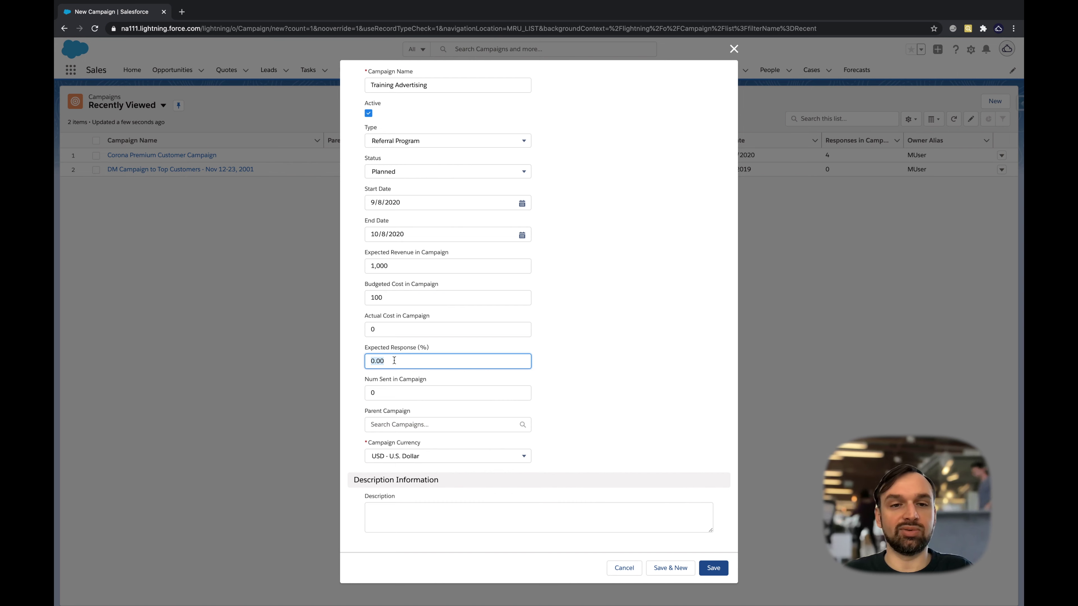
pyautogui.write('50')
pyautogui.click(569, 356)
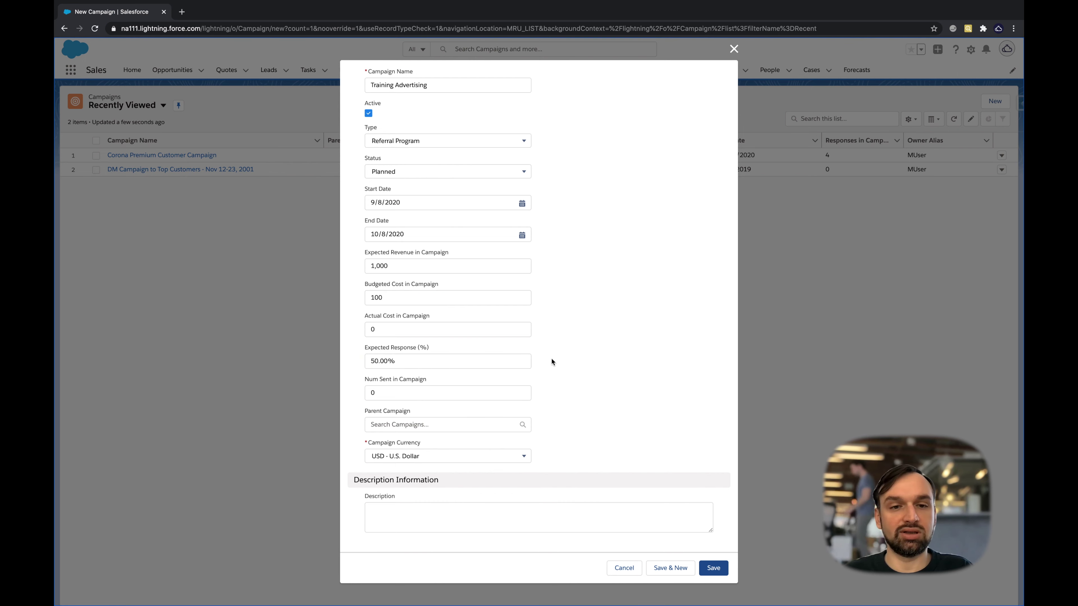
# Set the campaign currency to EUR - Euro and save the new campaign
pyautogui.click(441, 455)
pyautogui.click(399, 490)
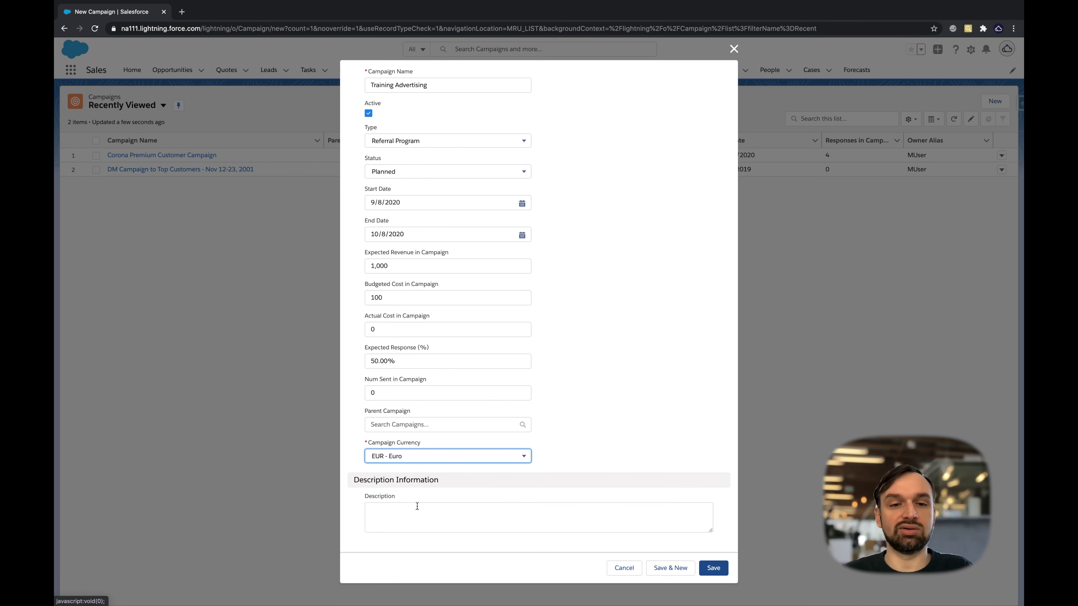
pyautogui.click(713, 568)
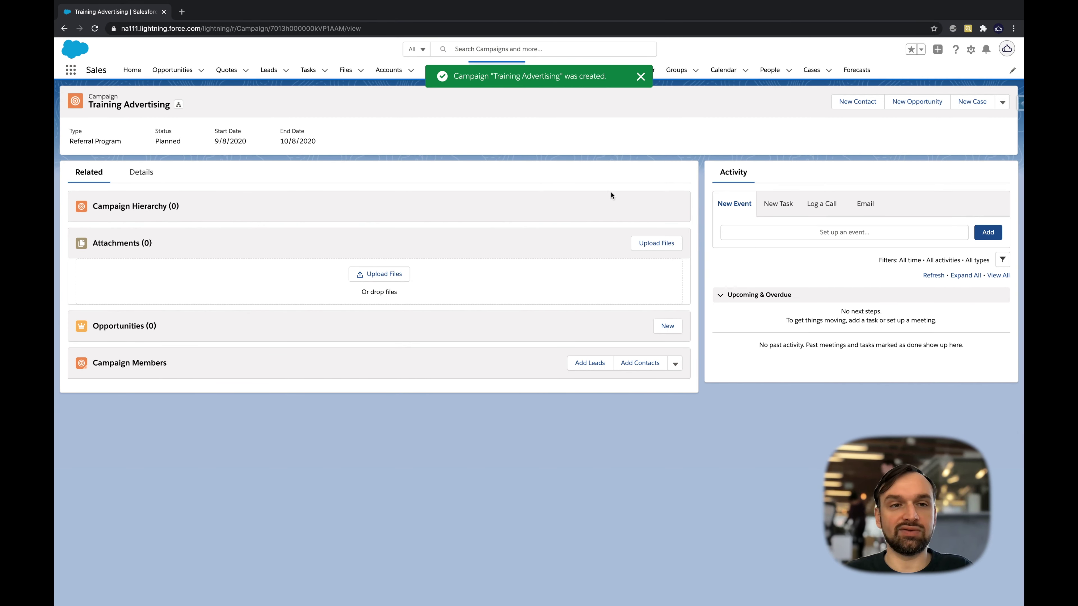
# Review the detail fields of the Training Advertising campaign, including its dates, costs and custom links
pyautogui.click(146, 174)
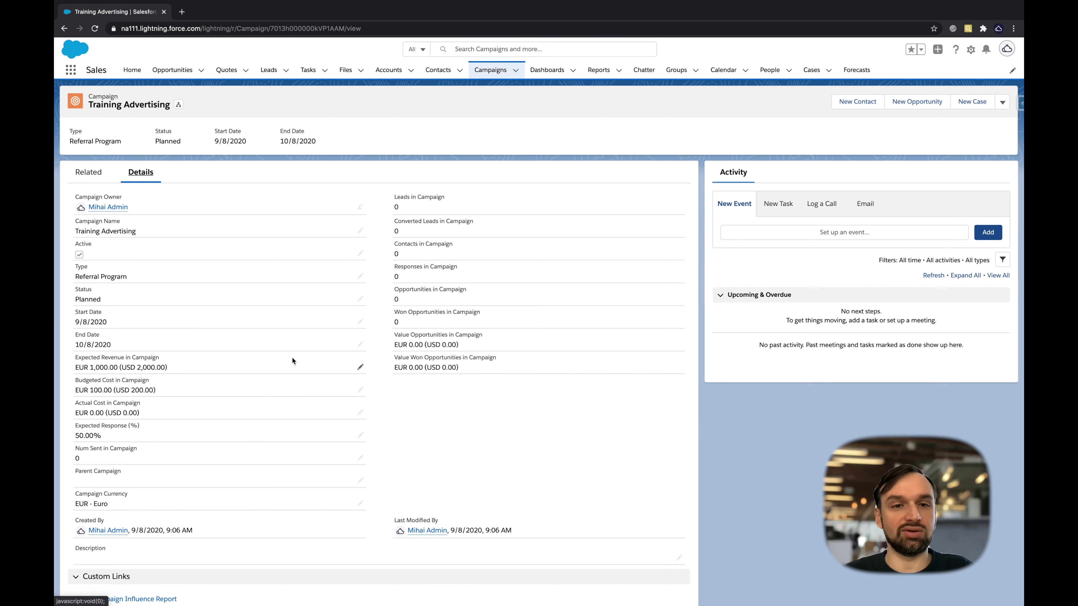
pyautogui.scroll(-1, 292, 357)
pyautogui.scroll(1, 345, 334)
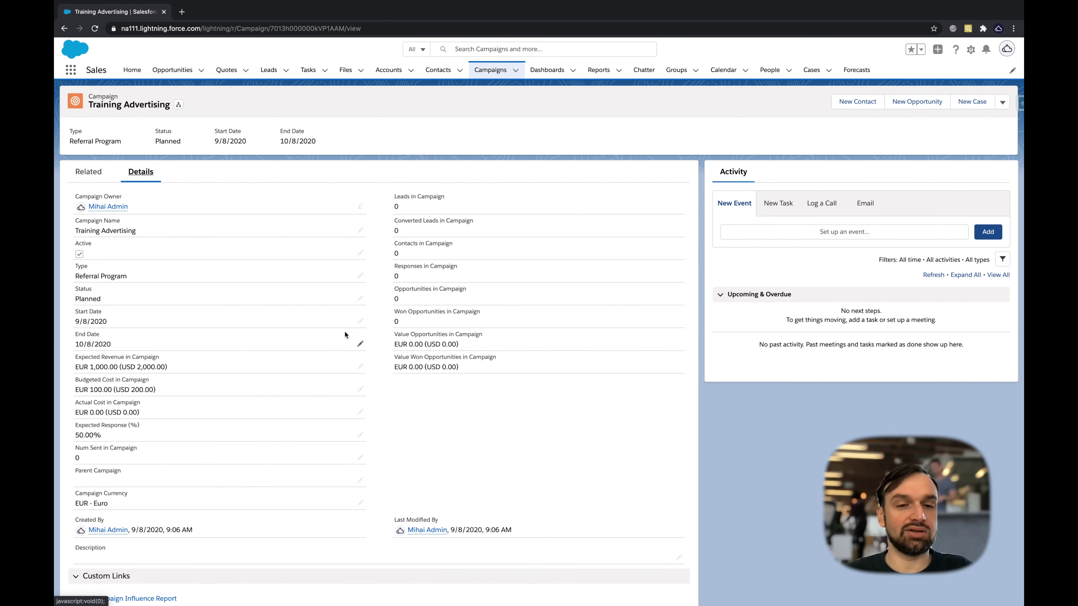
pyautogui.scroll(-2, 345, 334)
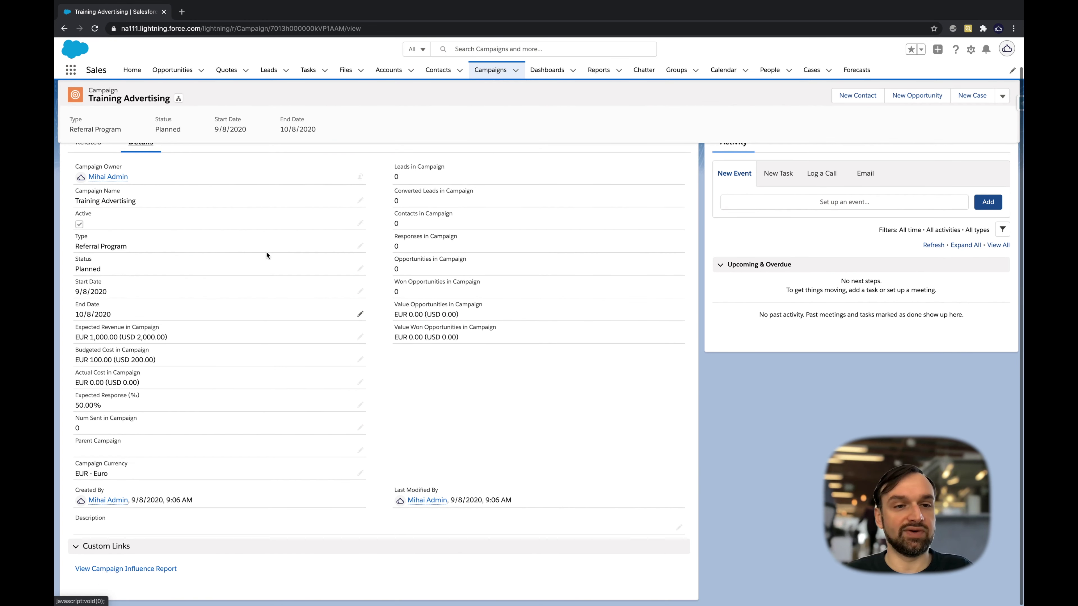
pyautogui.scroll(2, 266, 255)
# Start an import of leads and contacts from the campaign's related Campaign Members
pyautogui.click(91, 170)
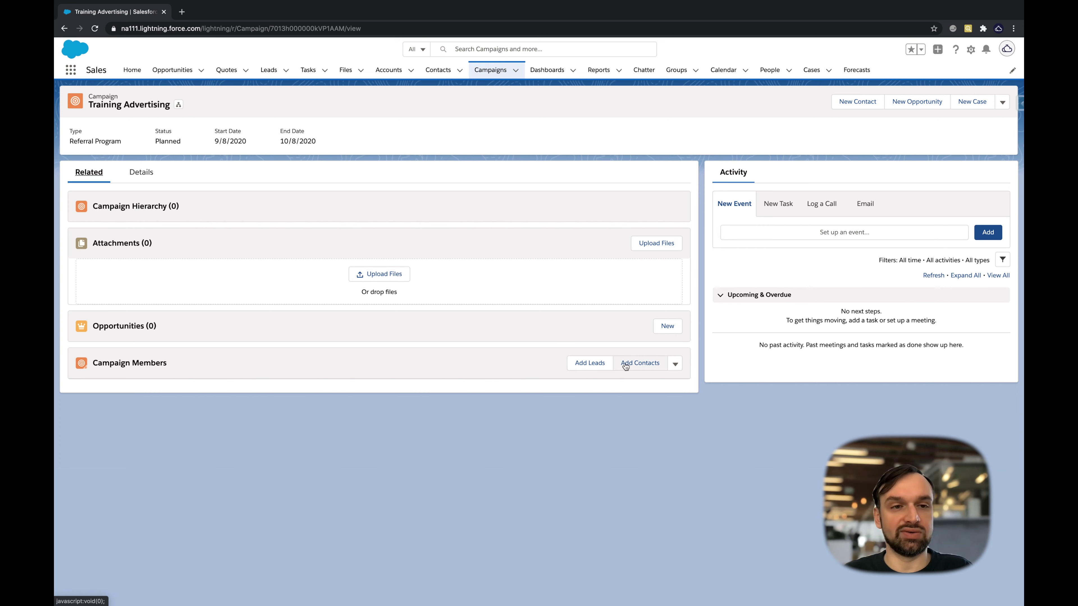
pyautogui.click(676, 365)
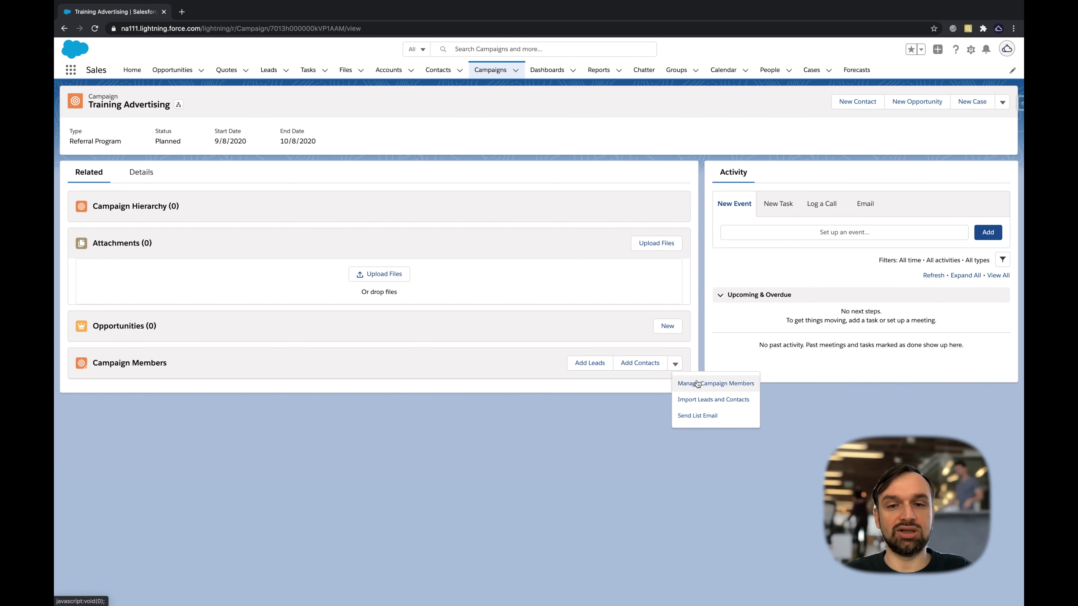
pyautogui.click(697, 402)
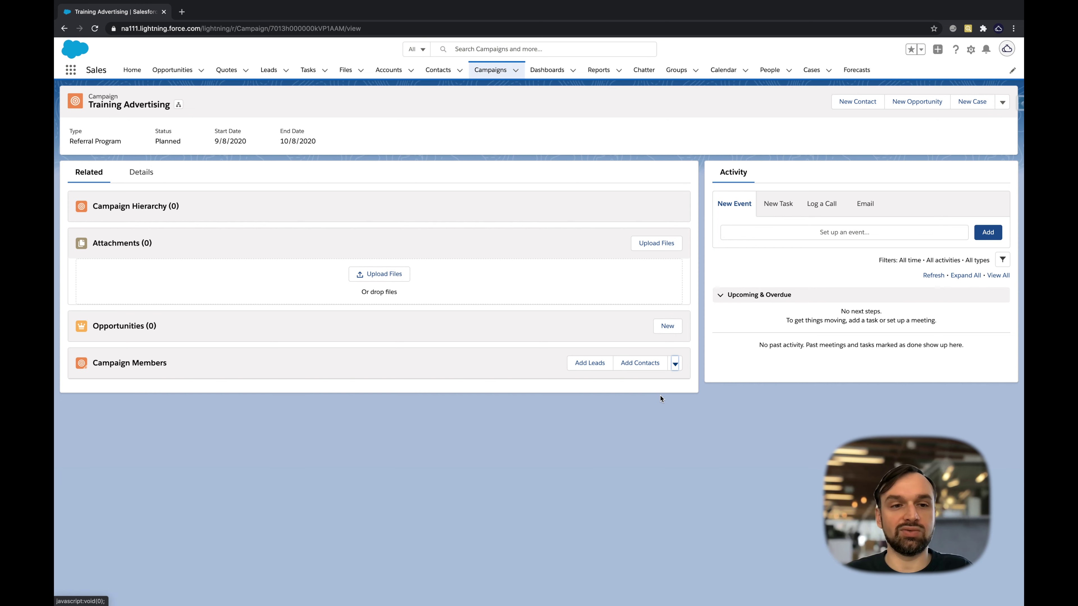
pyautogui.click(674, 370)
pyautogui.click(700, 402)
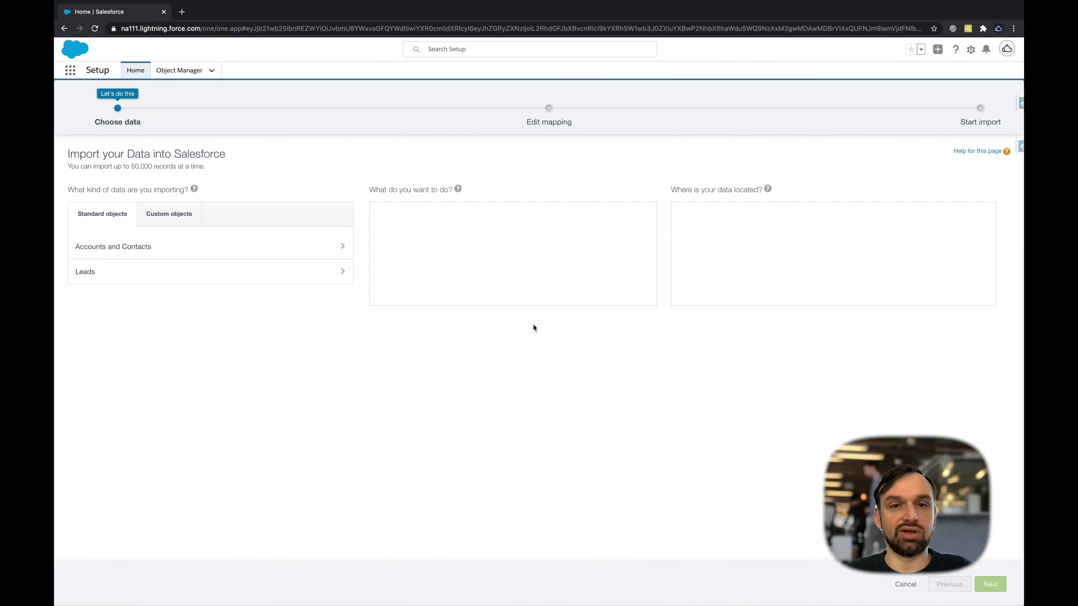
# Choose Leads as the data to import with the option to add new records, leaving the lead source at None
pyautogui.click(136, 272)
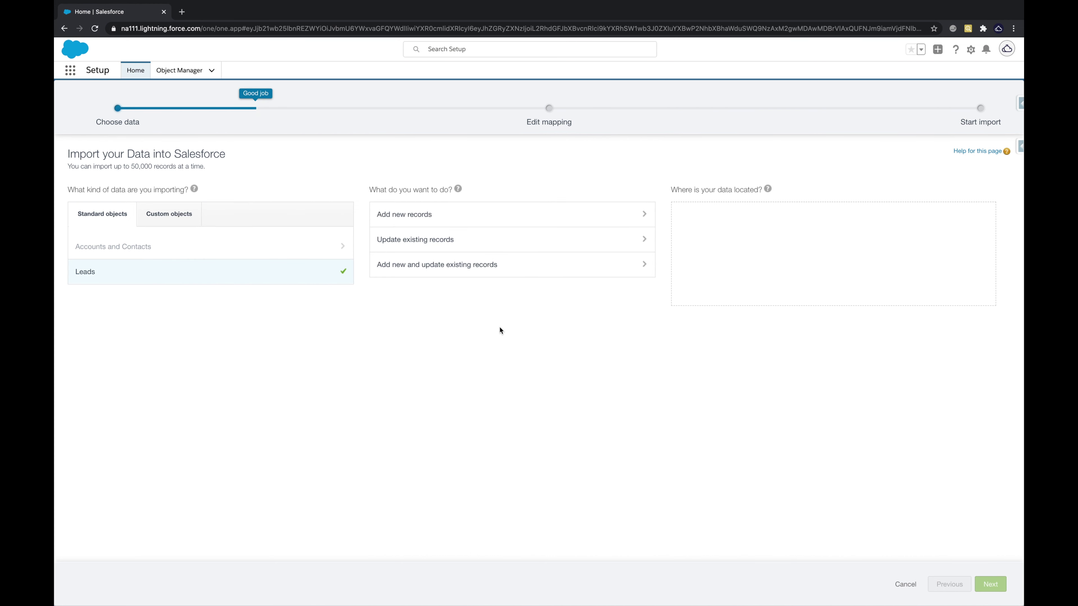
pyautogui.click(490, 212)
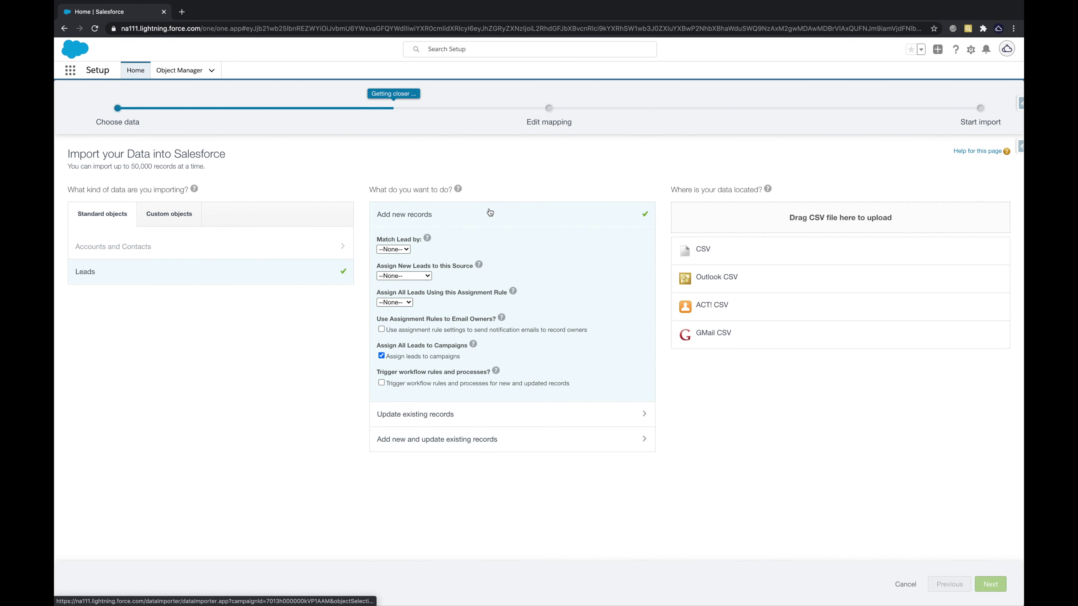
pyautogui.click(427, 276)
pyautogui.click(421, 232)
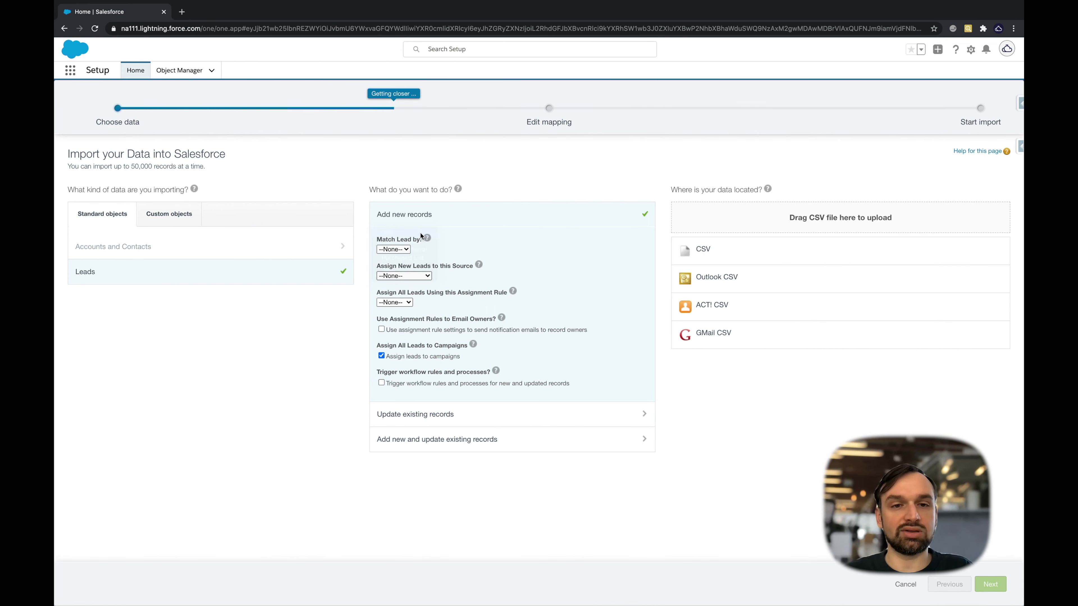
# Load Leads.csv as the CSV source for the import with the Unicode (UTF8) character code
pyautogui.click(708, 255)
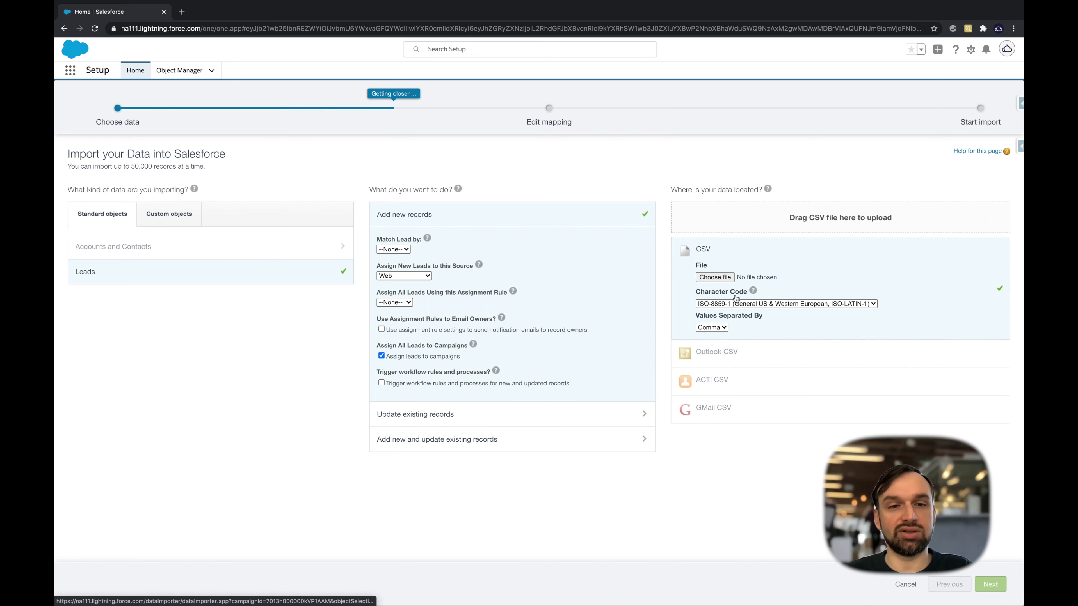
pyautogui.click(721, 278)
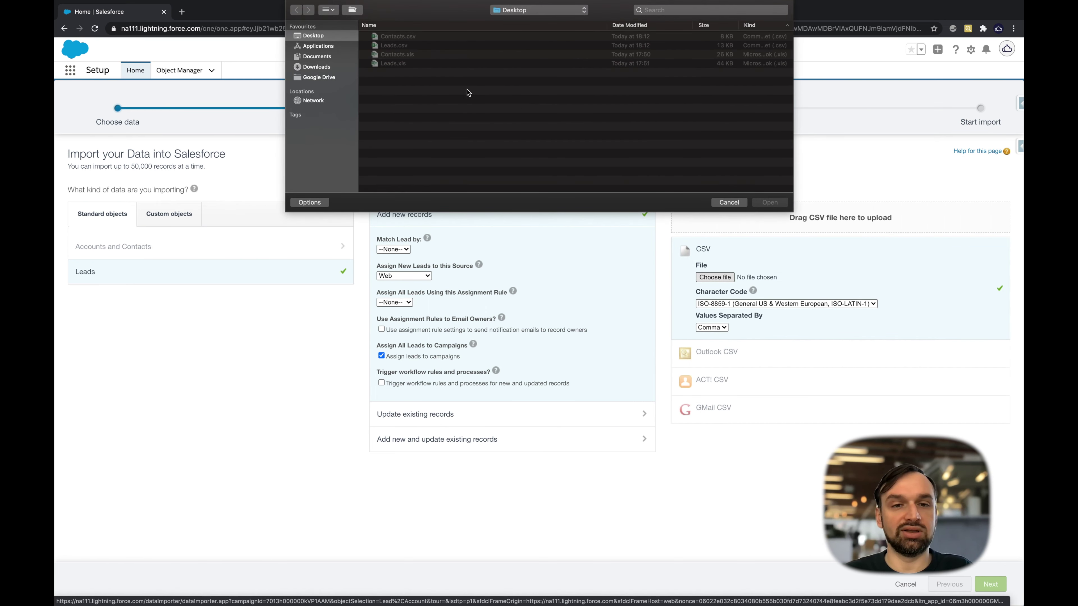
pyautogui.click(403, 45)
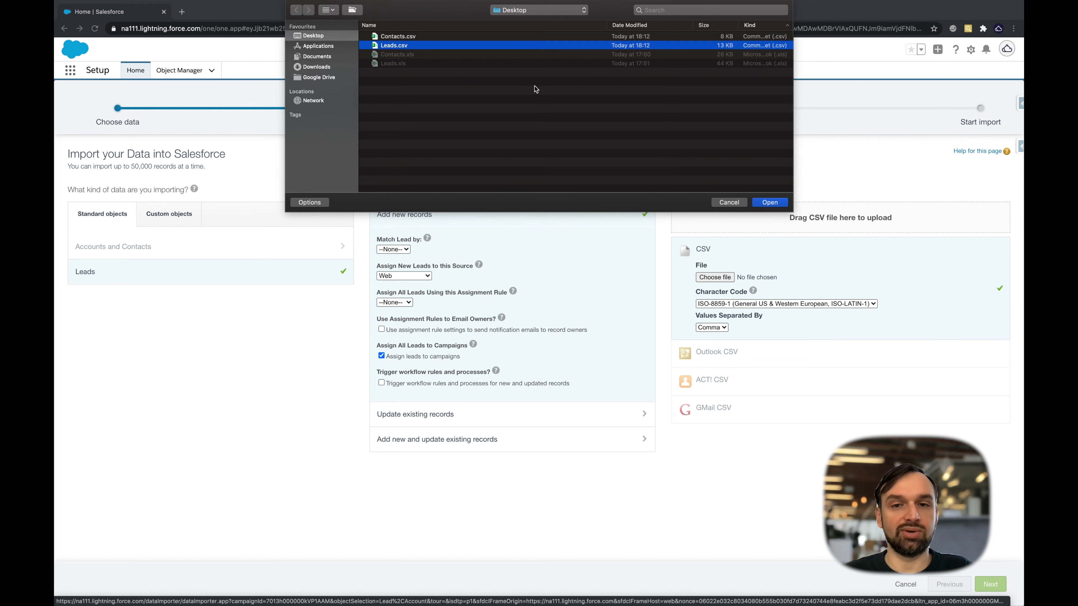
pyautogui.click(769, 202)
pyautogui.click(777, 305)
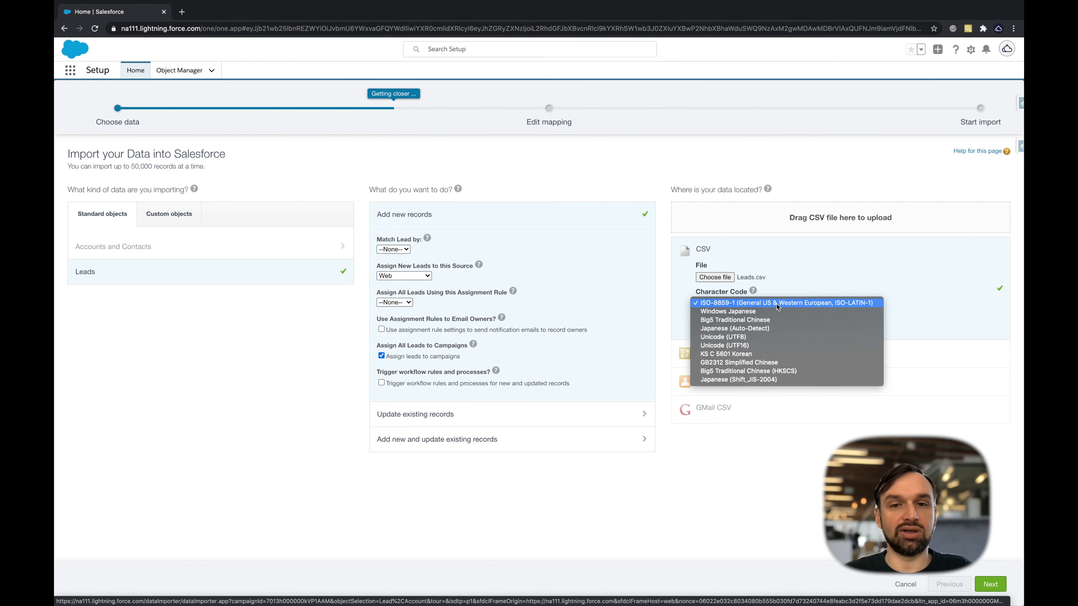
pyautogui.click(766, 338)
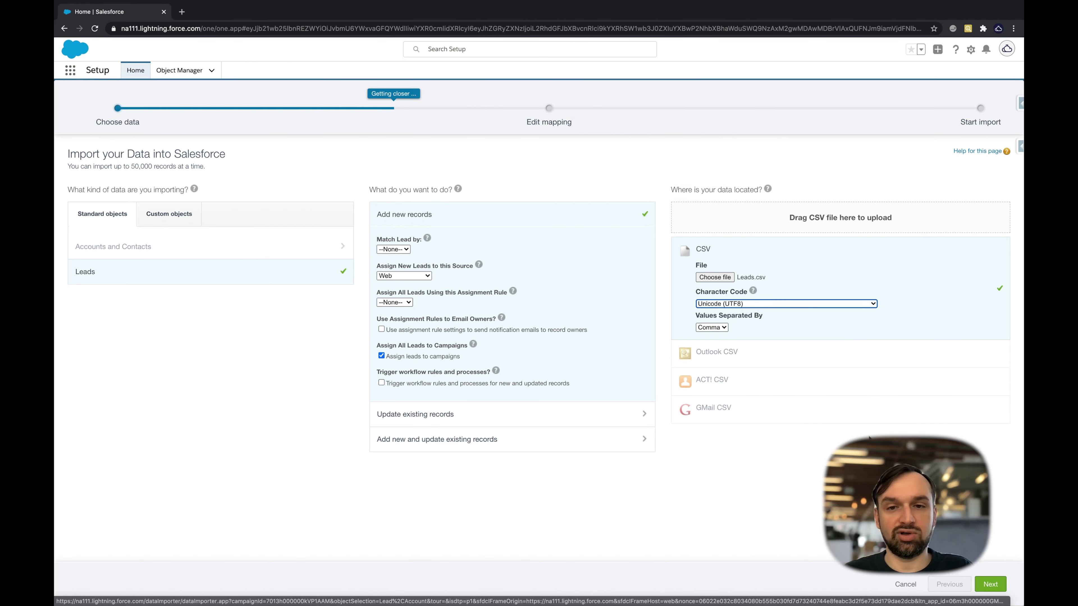
# Accept the automatic lead field mapping, start the leads import and open its bulk data load job status
pyautogui.click(990, 584)
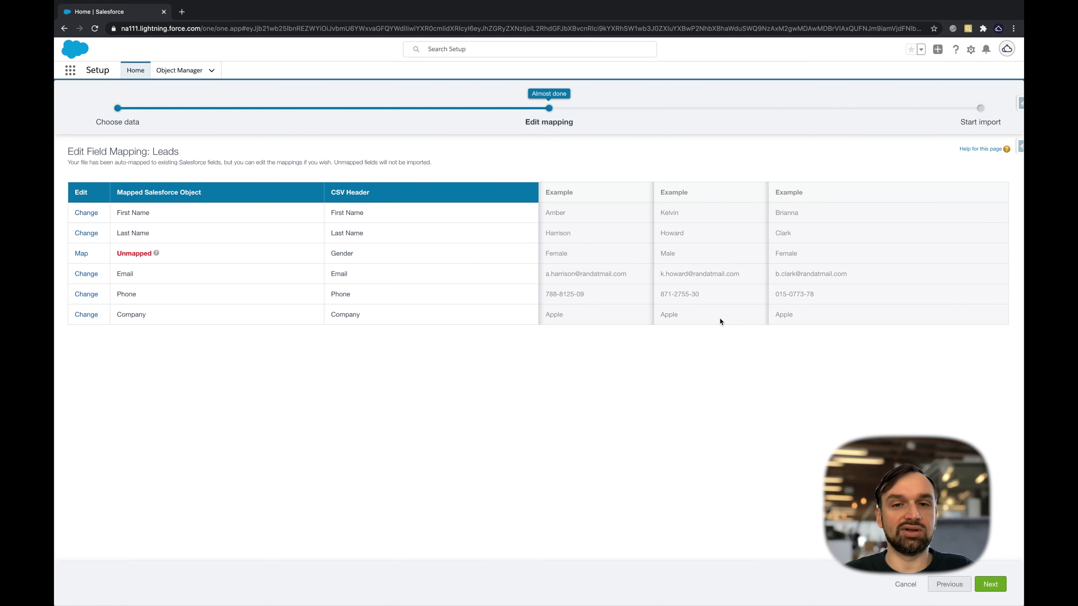
pyautogui.click(988, 585)
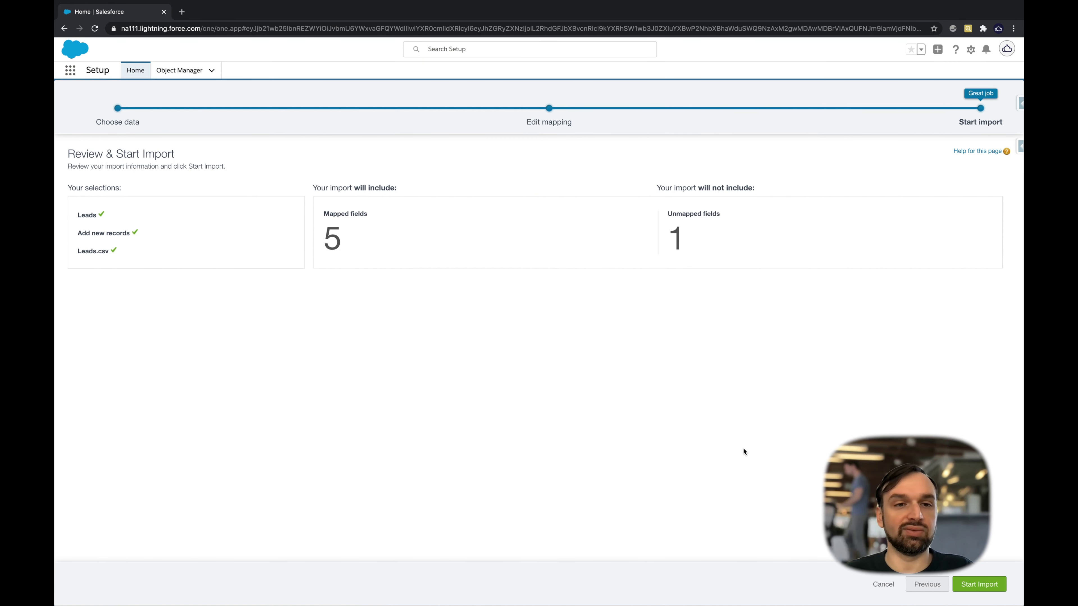
pyautogui.click(985, 588)
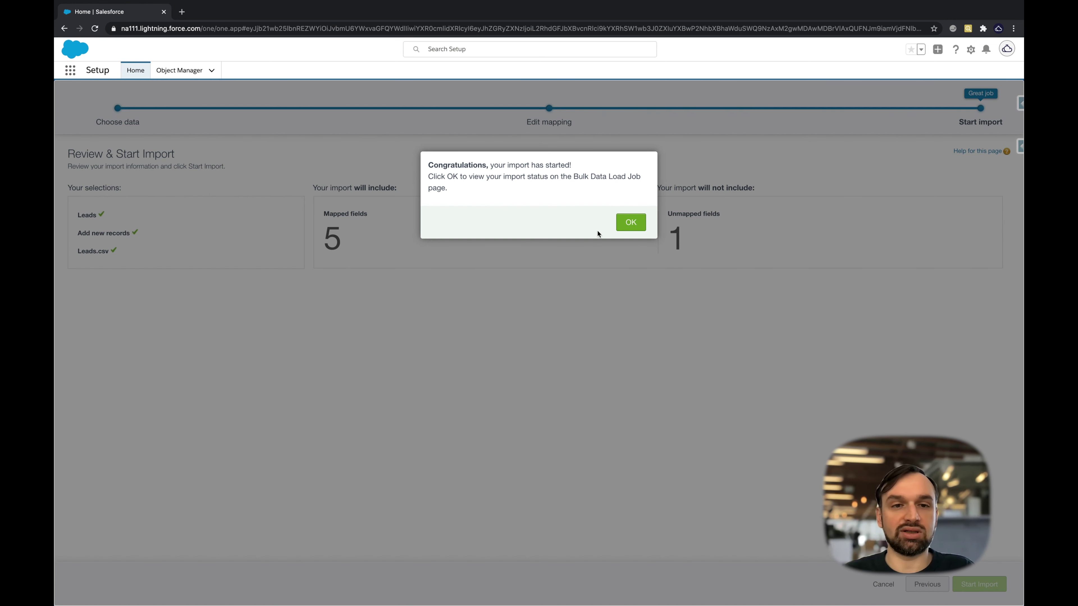
pyautogui.click(625, 223)
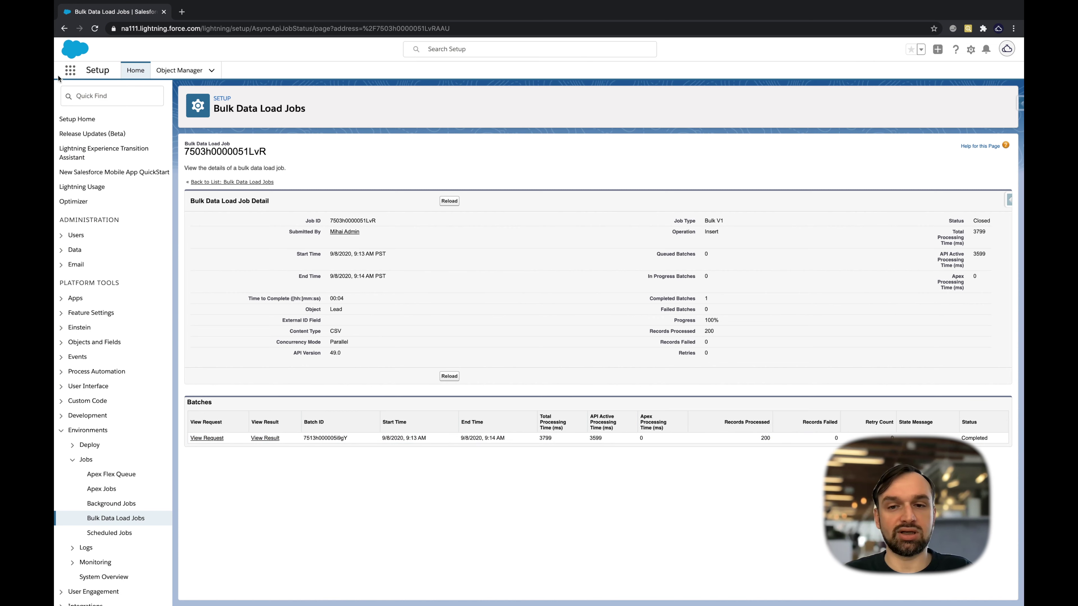
# Find Campaigns by searching for "camp", open the Training Advertising campaign and view its full list of campaign members
pyautogui.click(69, 71)
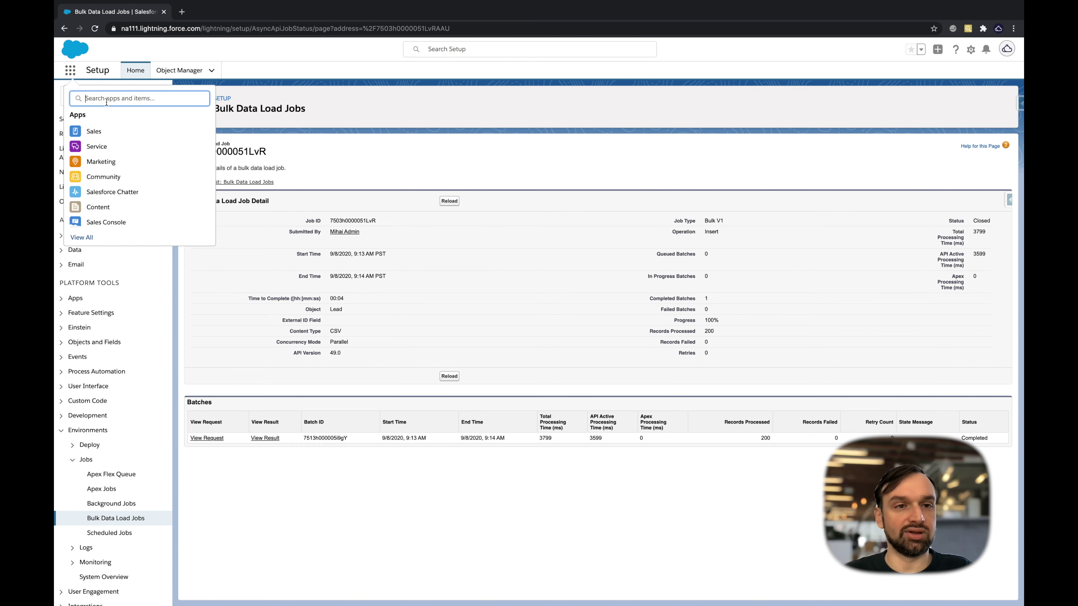
pyautogui.write('camp')
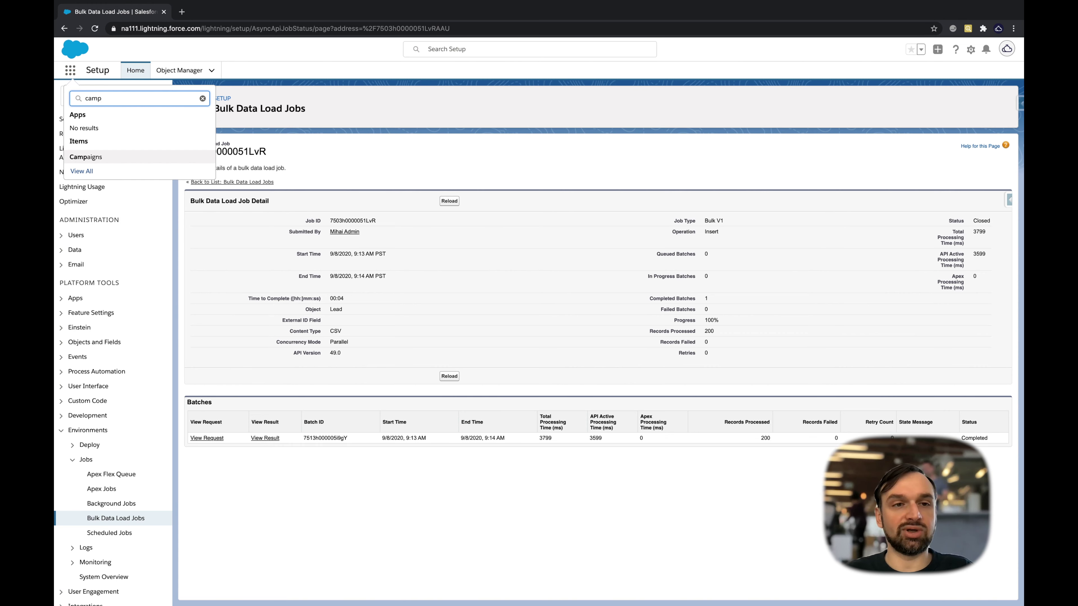
pyautogui.click(169, 157)
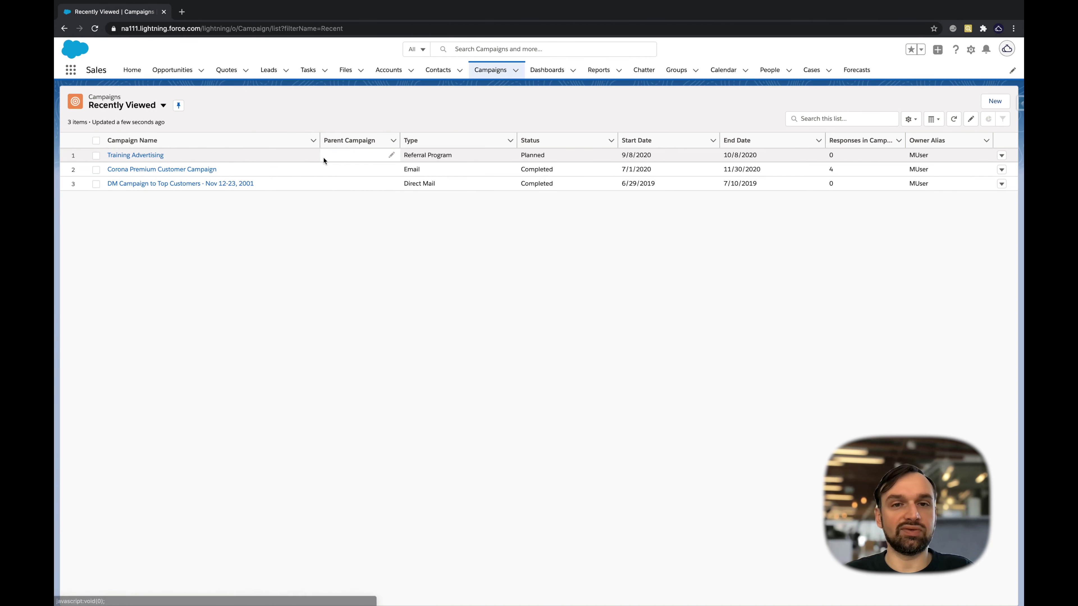
pyautogui.click(153, 156)
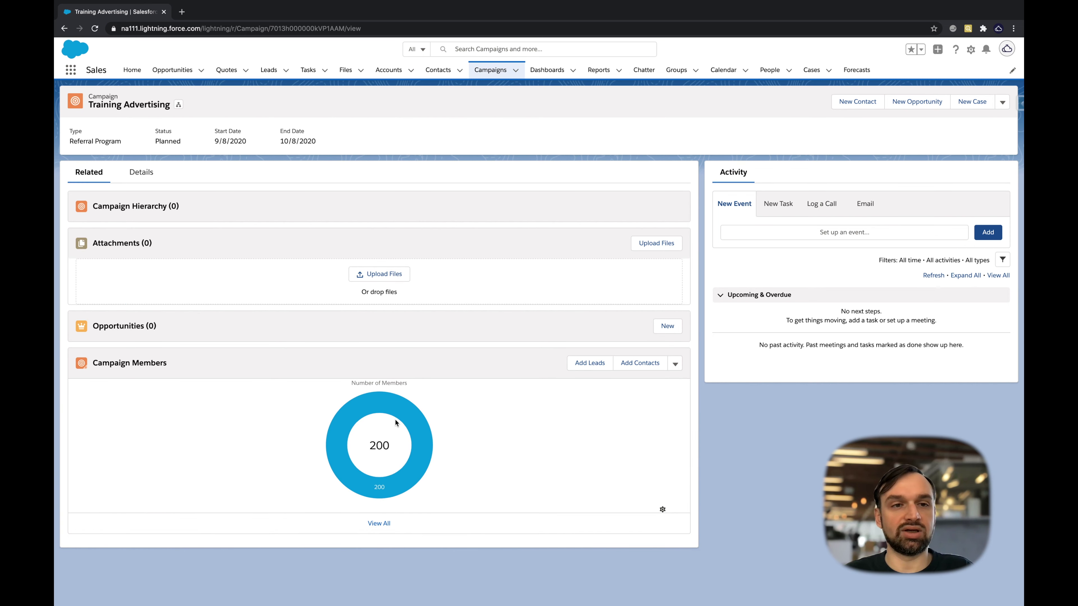
pyautogui.click(386, 524)
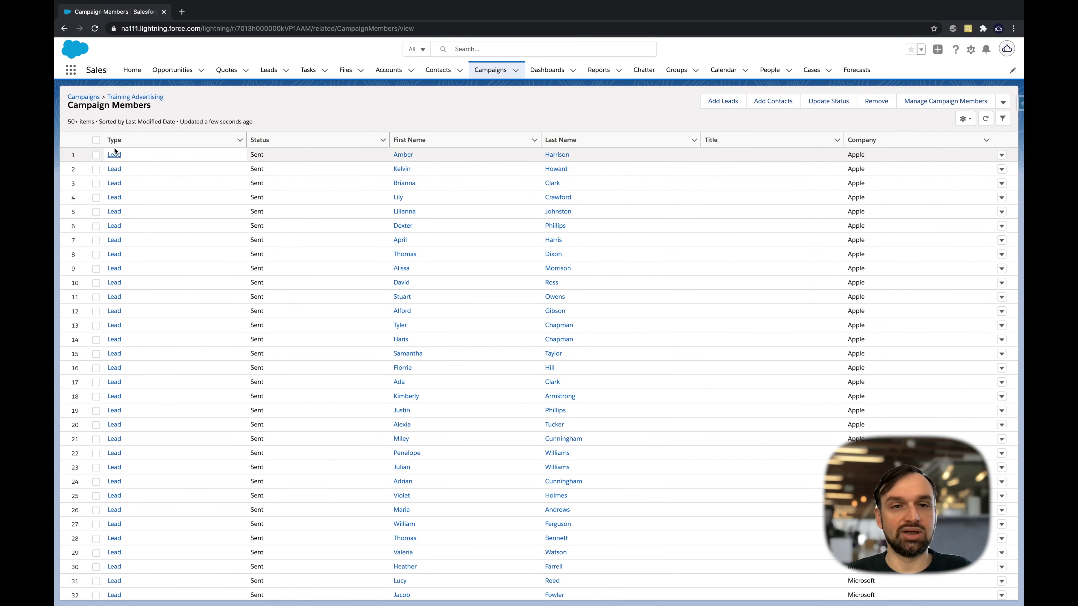
# Return to the Training Advertising campaign and start another import of leads and contacts from its Campaign Members
pyautogui.click(64, 28)
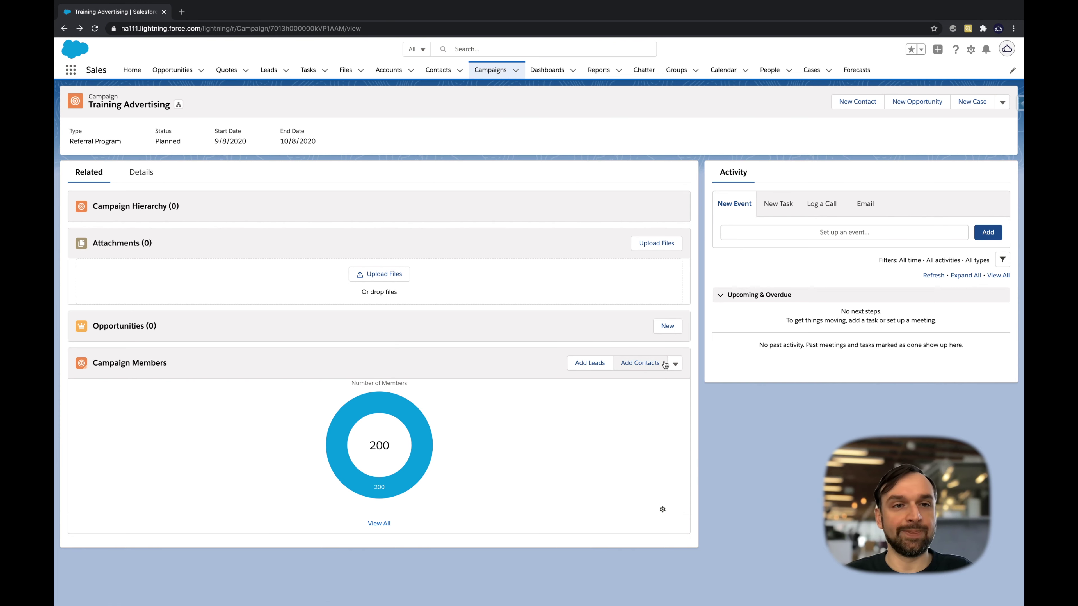
pyautogui.click(675, 363)
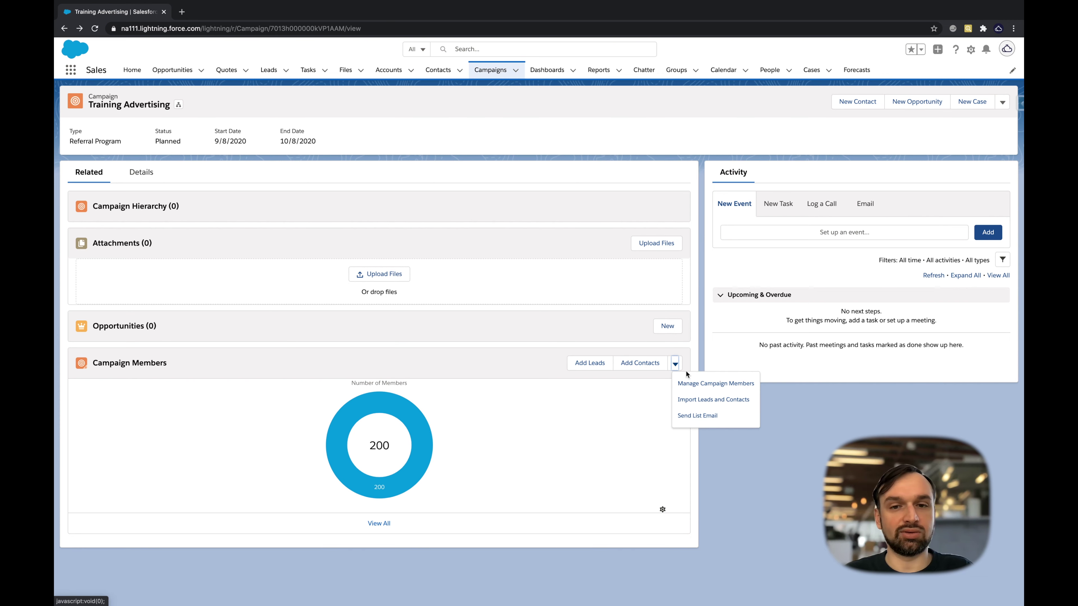
pyautogui.click(708, 400)
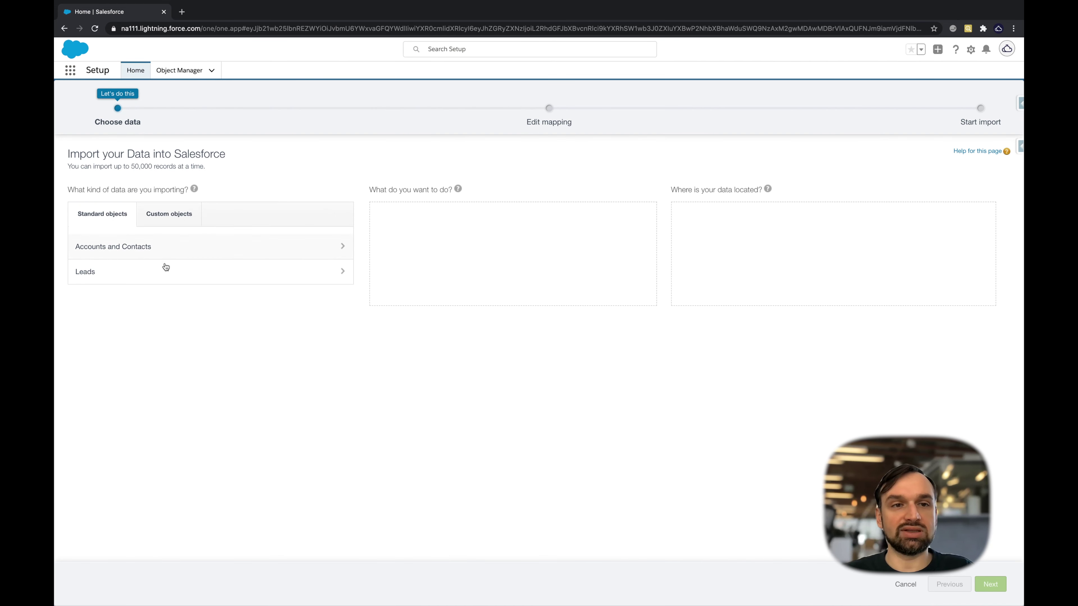
# Choose Accounts and Contacts with the option to add new records, leaving contact and account matching at None
pyautogui.click(140, 253)
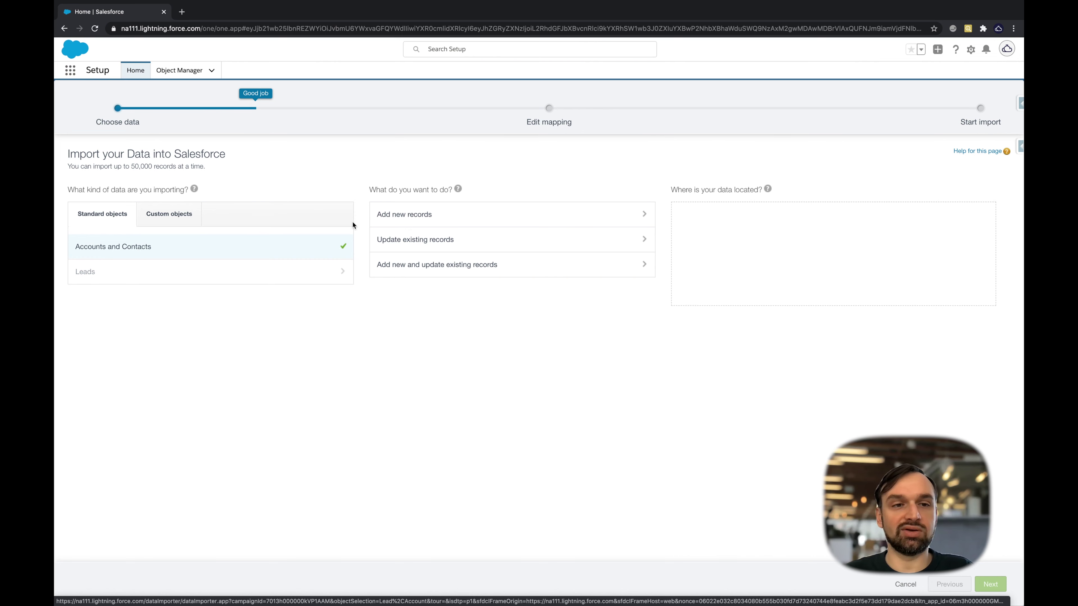
pyautogui.click(403, 217)
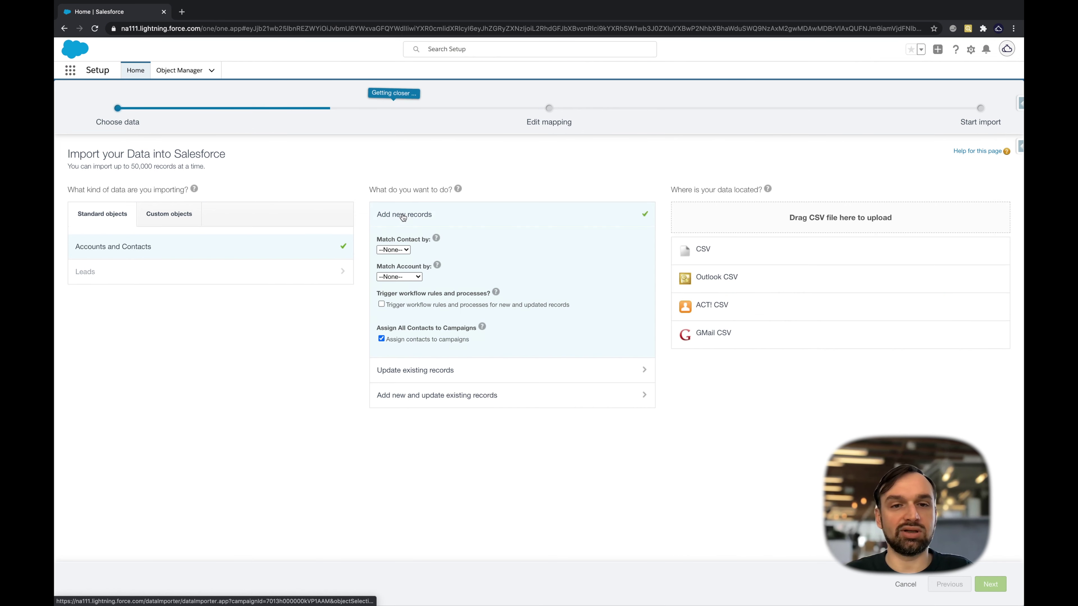
pyautogui.click(415, 278)
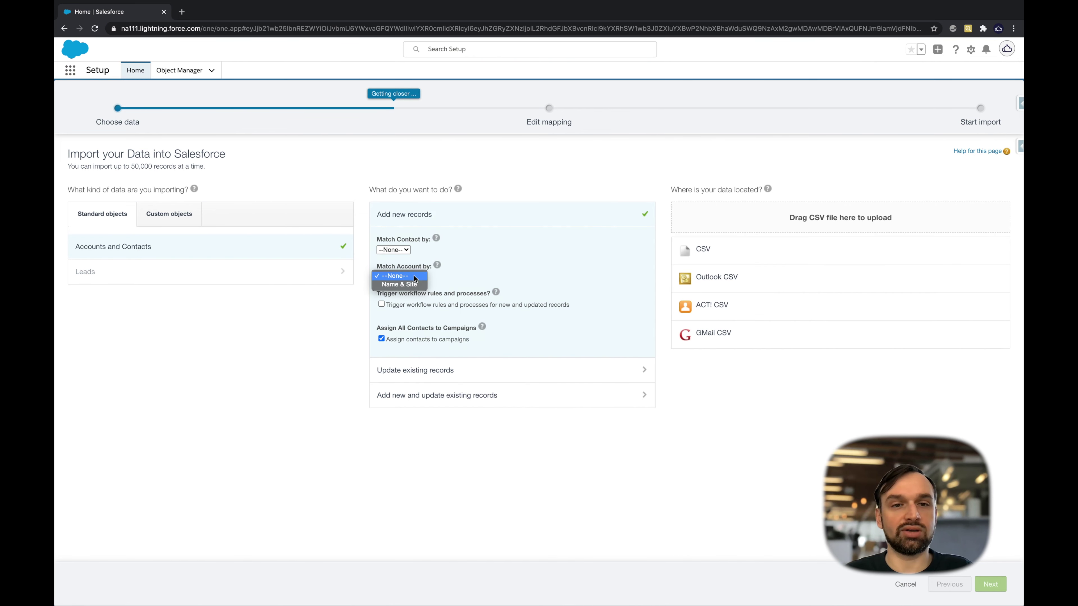
pyautogui.click(474, 266)
pyautogui.click(394, 249)
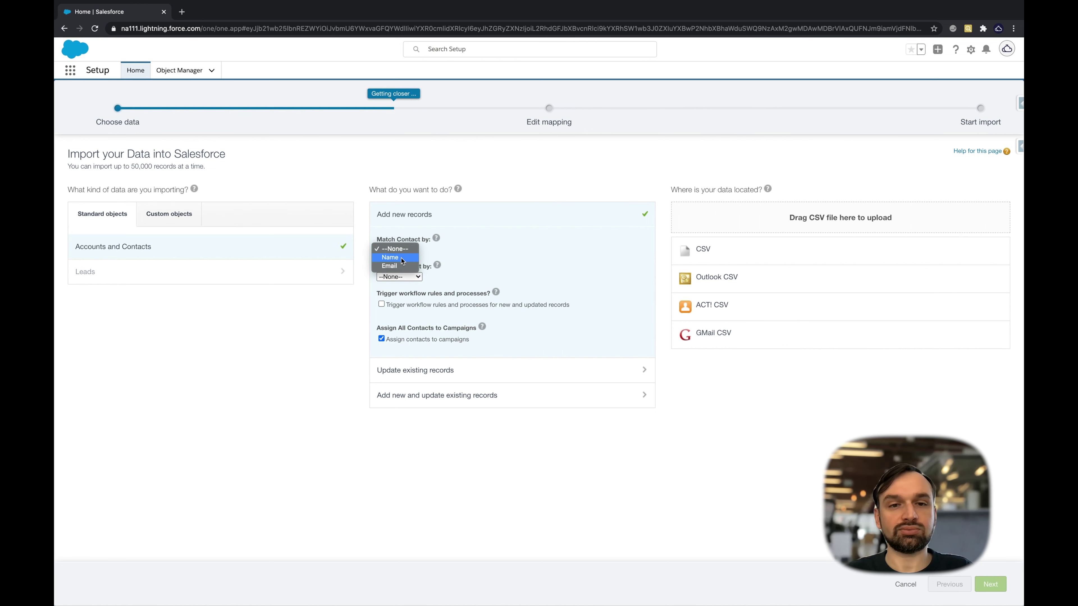
pyautogui.click(502, 254)
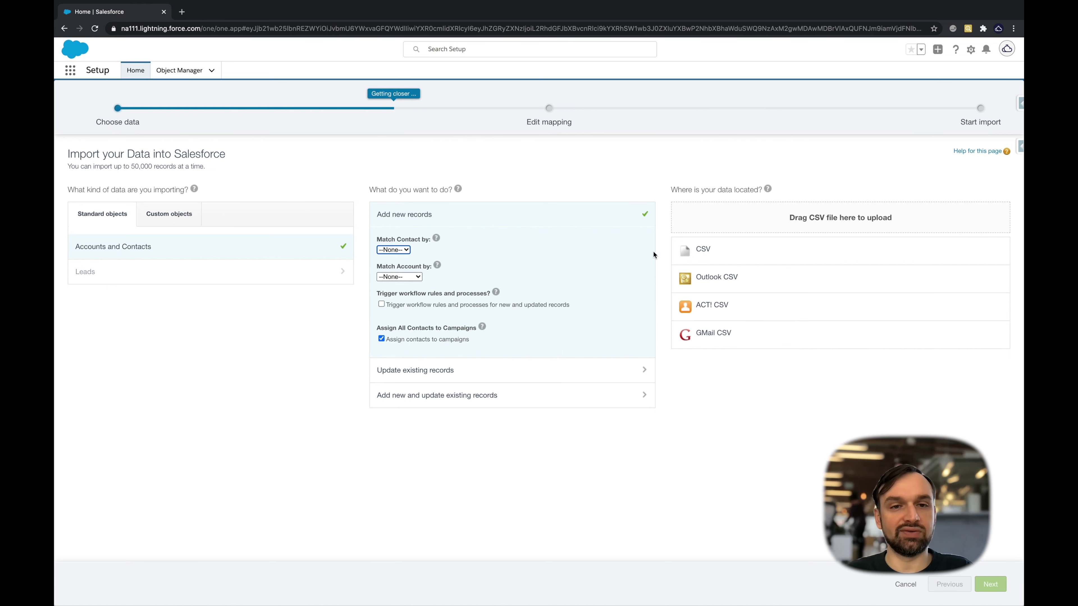
# Load Contacts.csv as the CSV source for the contacts import with the Unicode (UTF8) character code
pyautogui.click(696, 251)
pyautogui.click(714, 278)
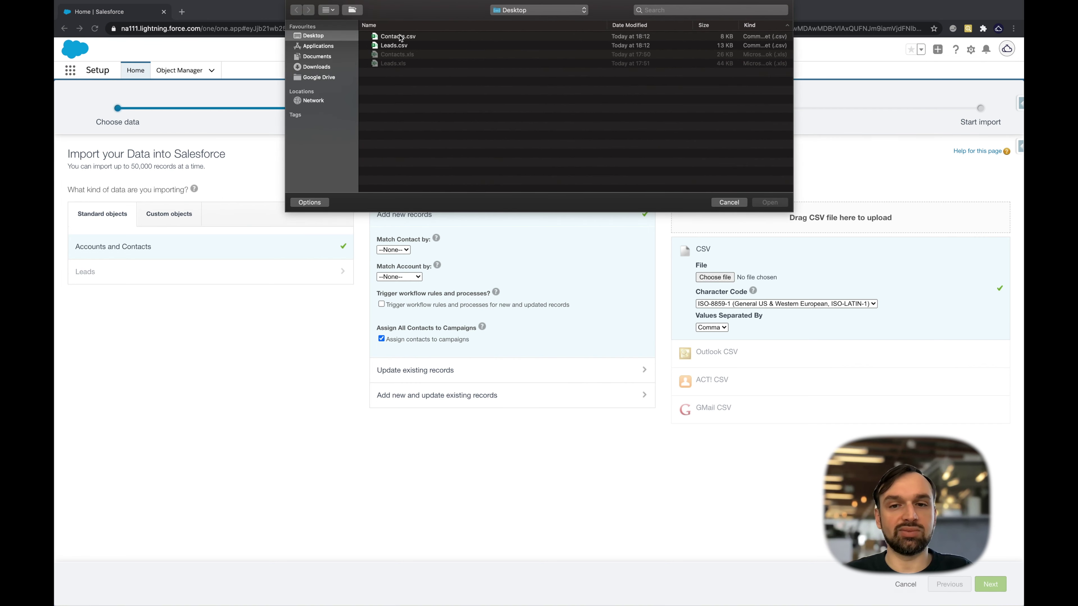
pyautogui.click(758, 201)
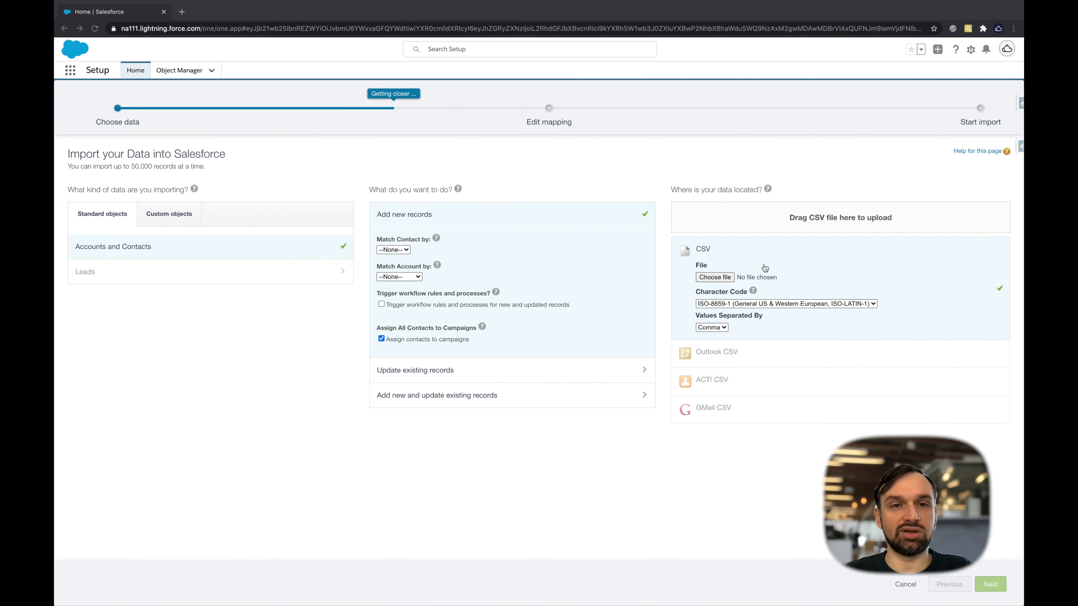
pyautogui.click(803, 304)
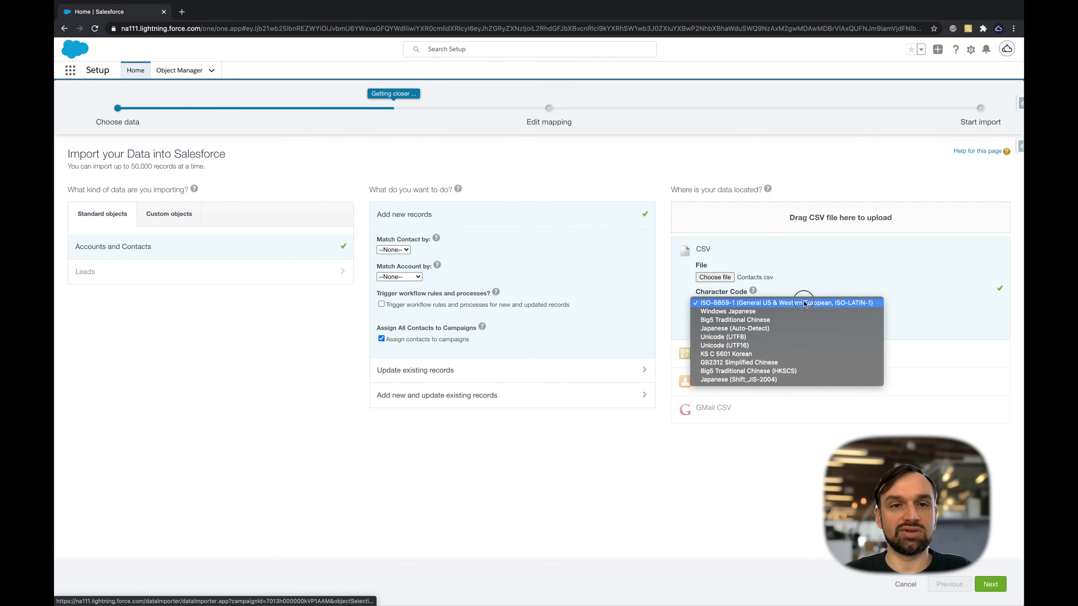
pyautogui.click(770, 336)
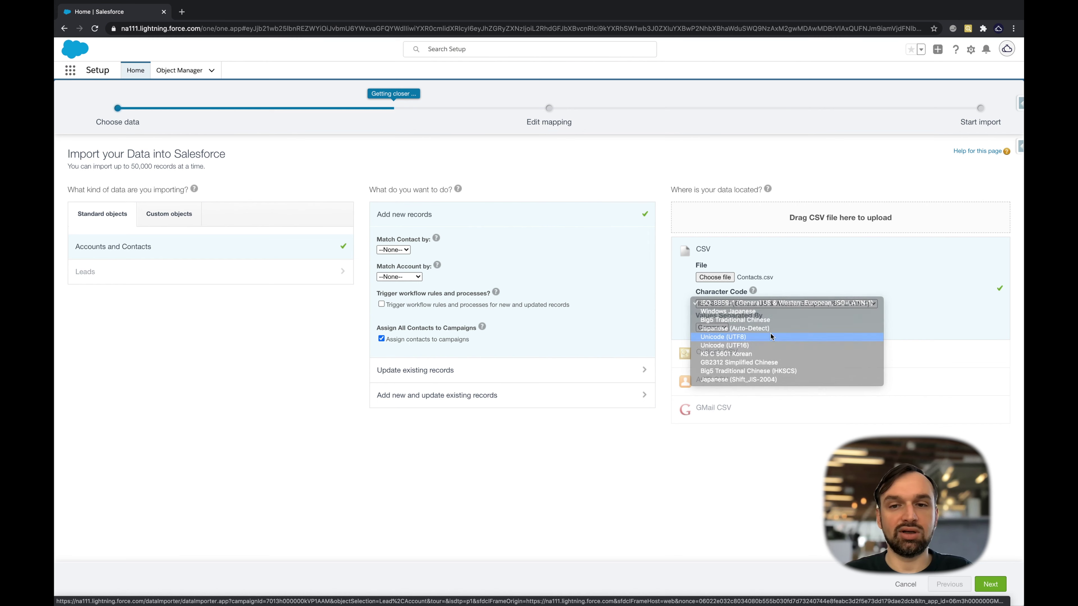
# Map the Company column to Account: Account Name and start the accounts and contacts import
pyautogui.click(992, 579)
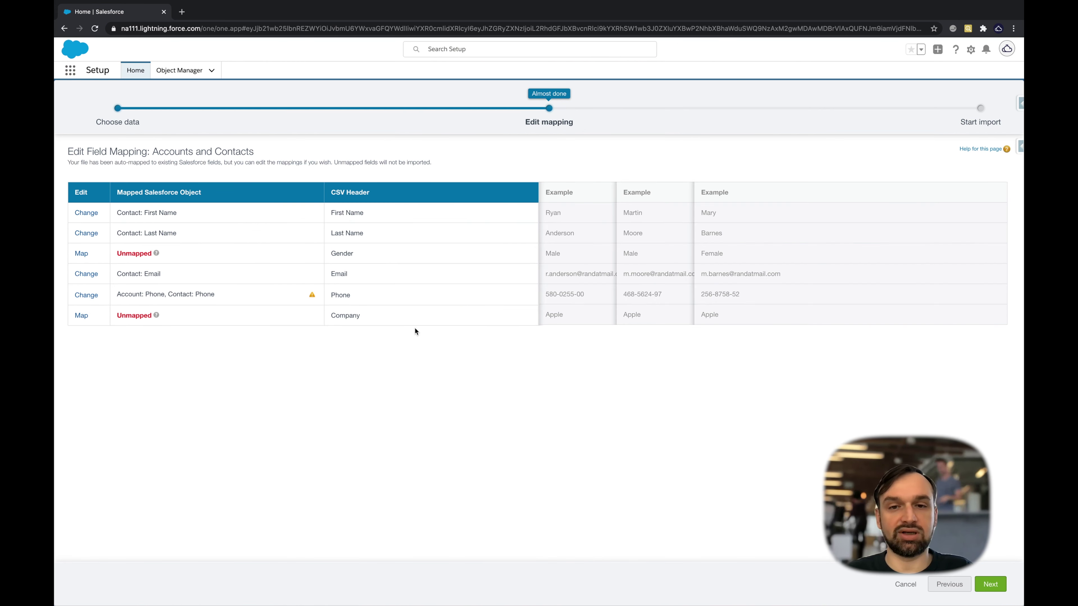
pyautogui.click(80, 318)
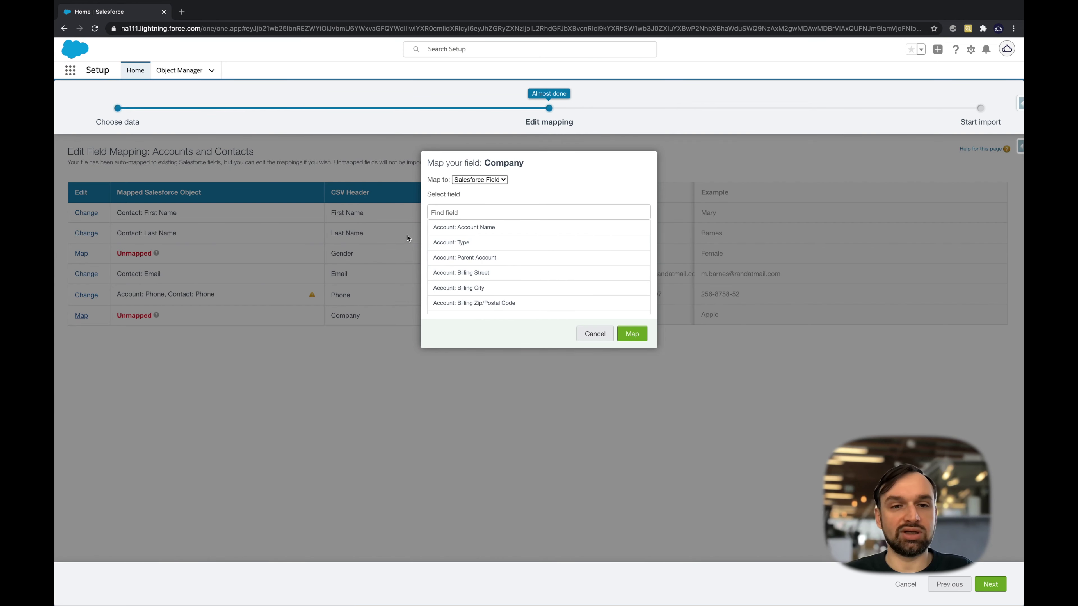
pyautogui.click(488, 228)
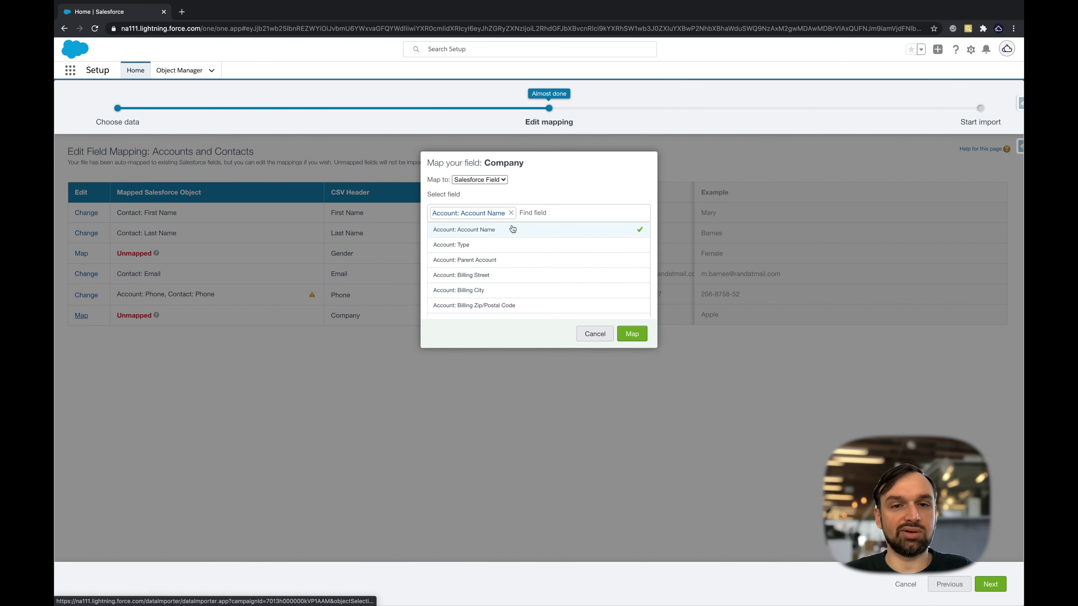
pyautogui.click(639, 338)
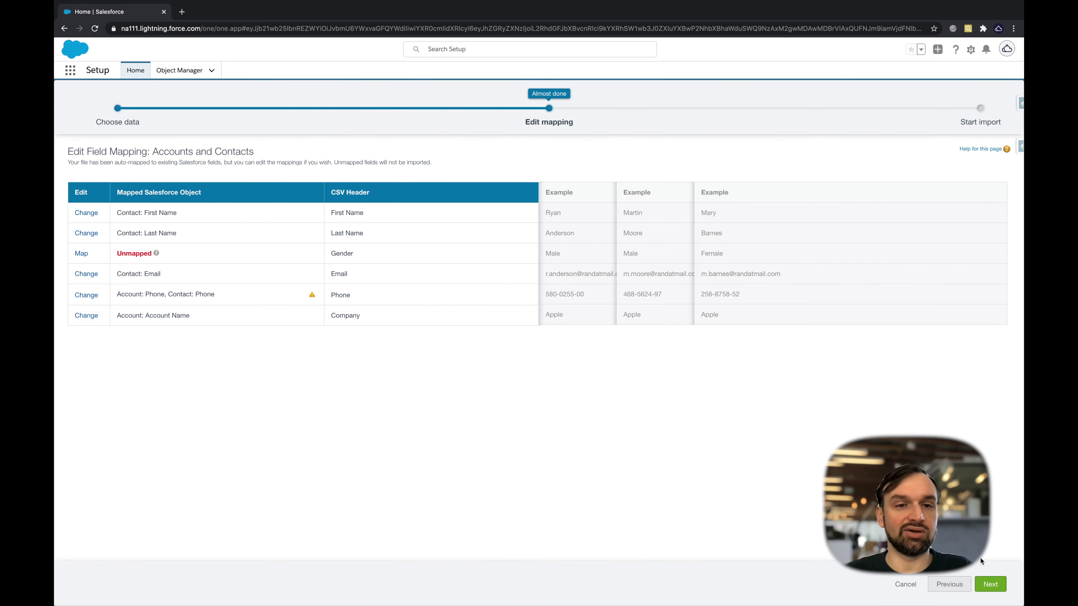
pyautogui.click(990, 584)
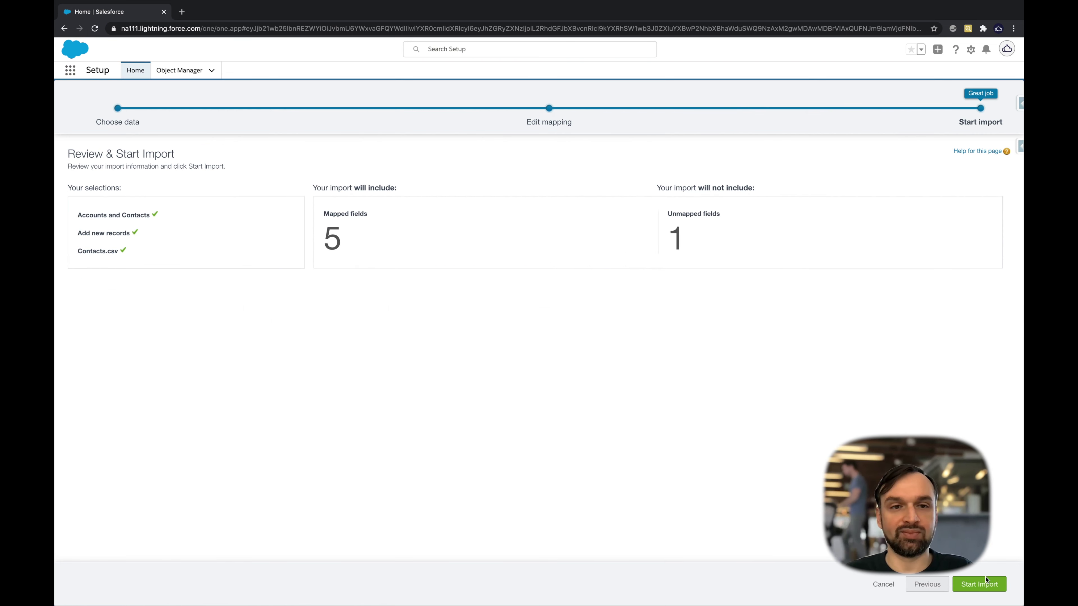
pyautogui.click(981, 588)
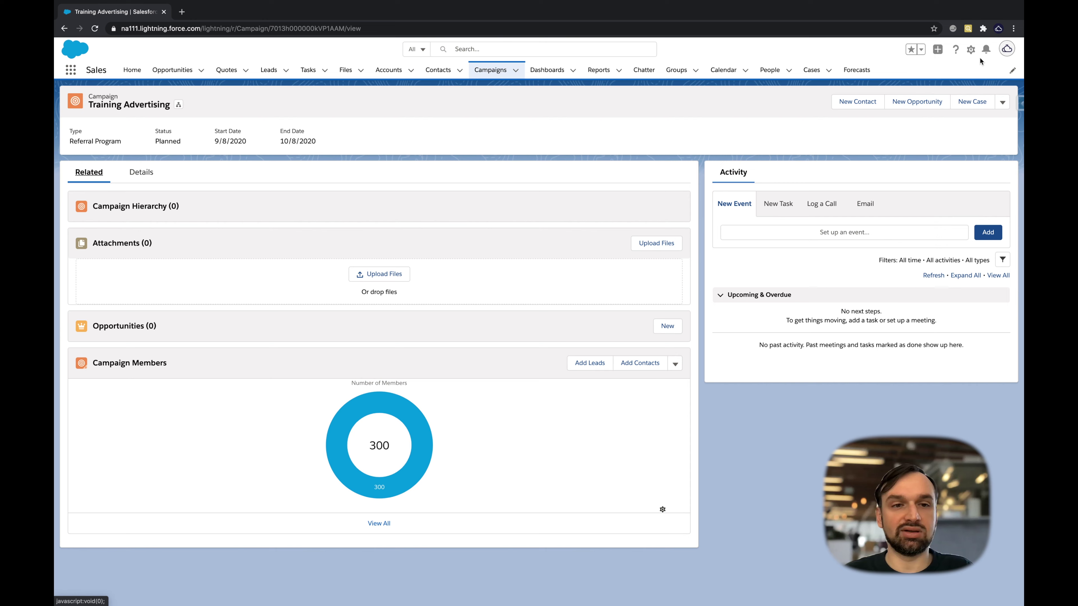
# Switch to Salesforce Classic and open the Training Advertising campaign from the recent items
pyautogui.click(1007, 49)
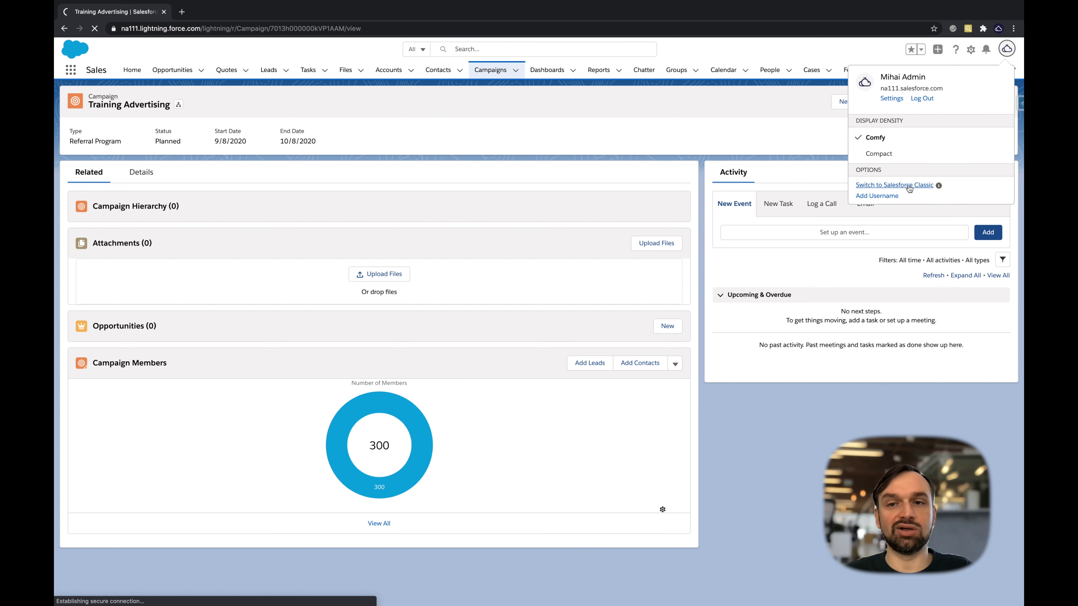
pyautogui.click(910, 185)
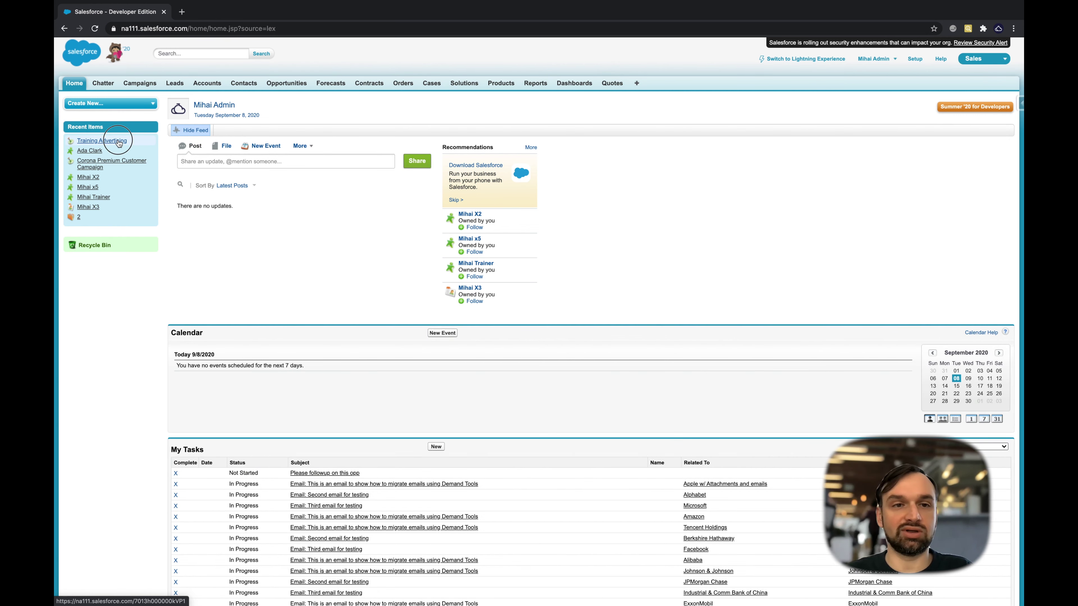
pyautogui.click(118, 142)
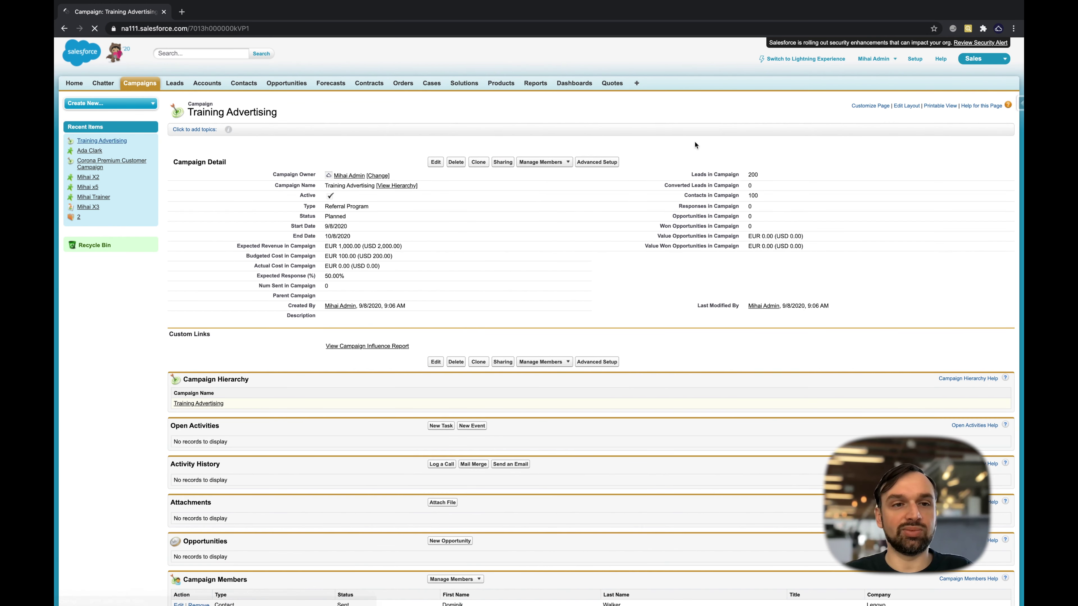
# Add the Campaign Member Statuses related list above Campaign Hierarchy in the campaign page layout and save, overwriting users' related list customizations
pyautogui.click(905, 107)
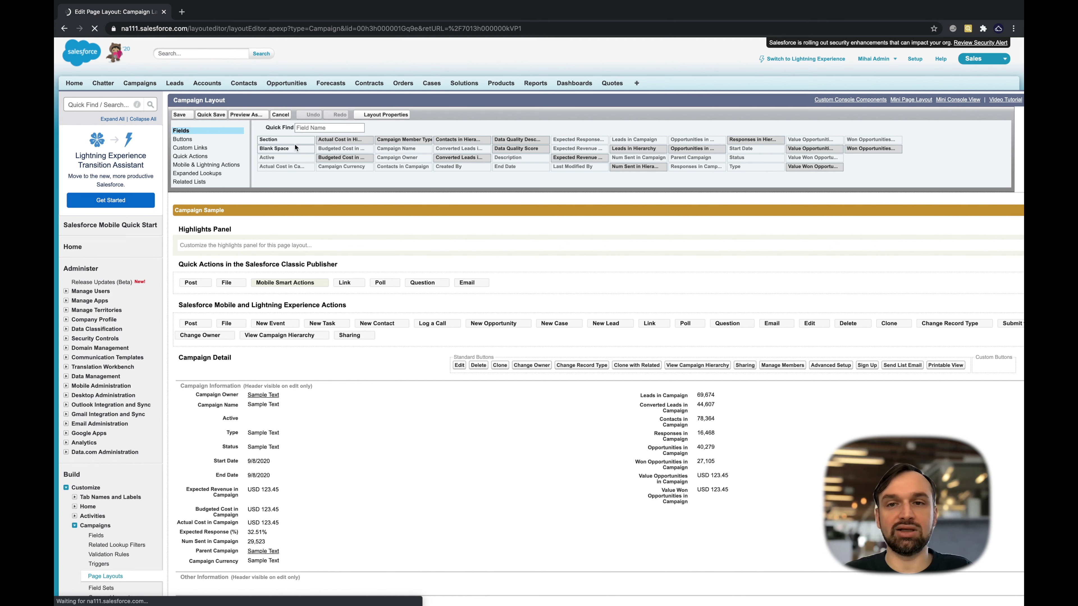
pyautogui.scroll(-5, 198, 182)
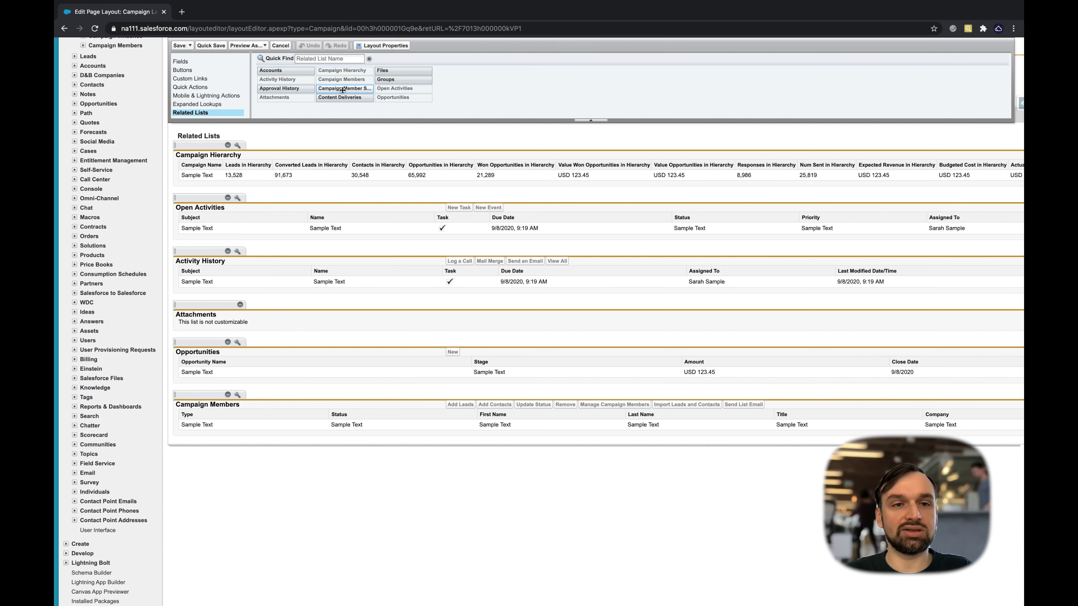
pyautogui.moveTo(343, 89); pyautogui.dragTo(312, 151)
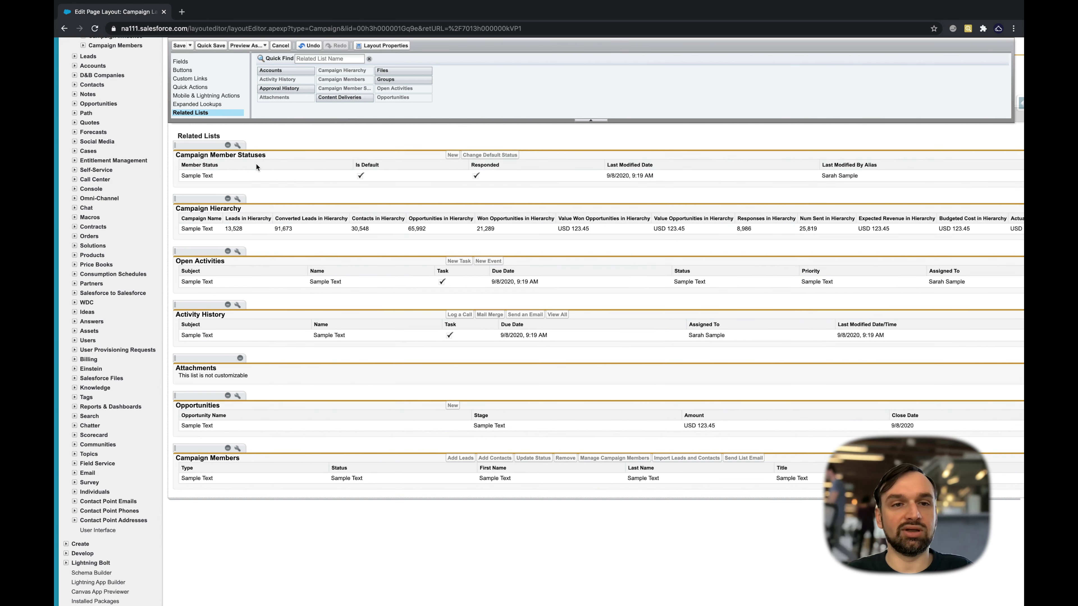
pyautogui.click(179, 46)
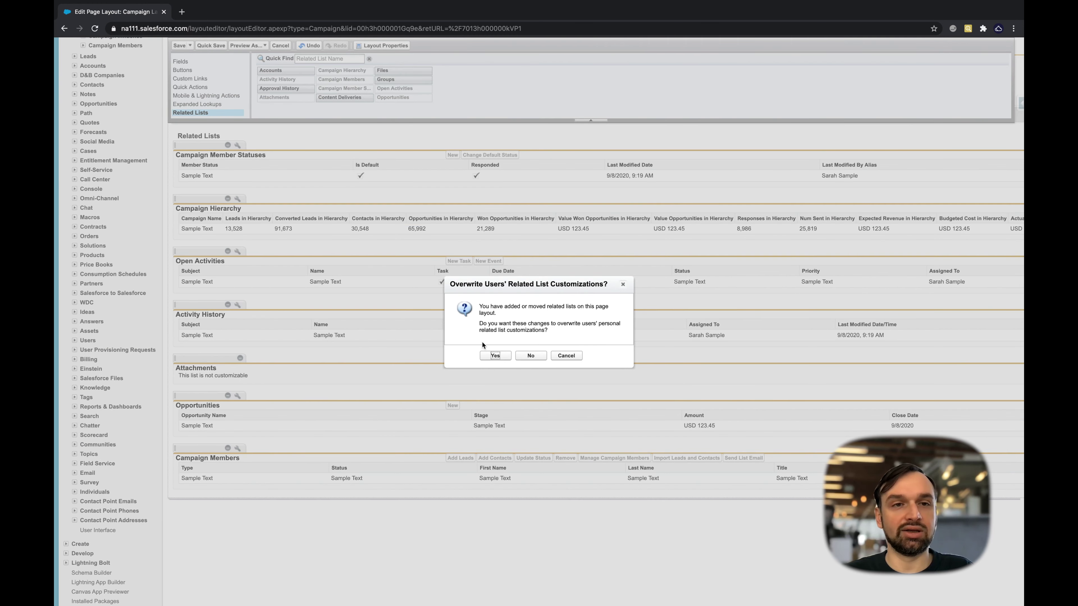
pyautogui.click(495, 356)
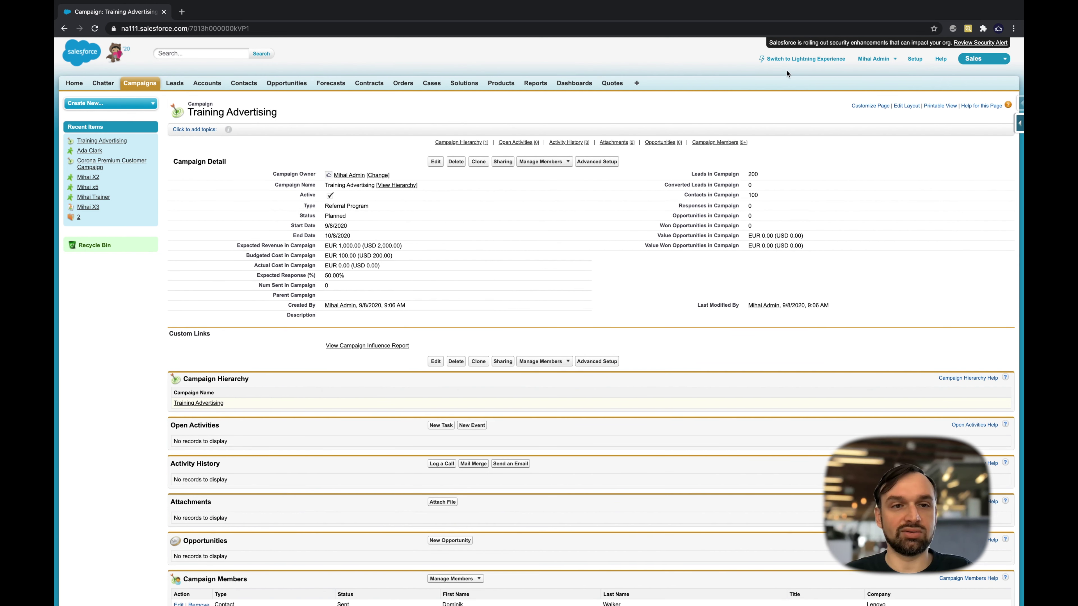
# Switch to Lightning Experience and create the campaign member status Declined for Training Advertising, marked as Responded
pyautogui.click(787, 60)
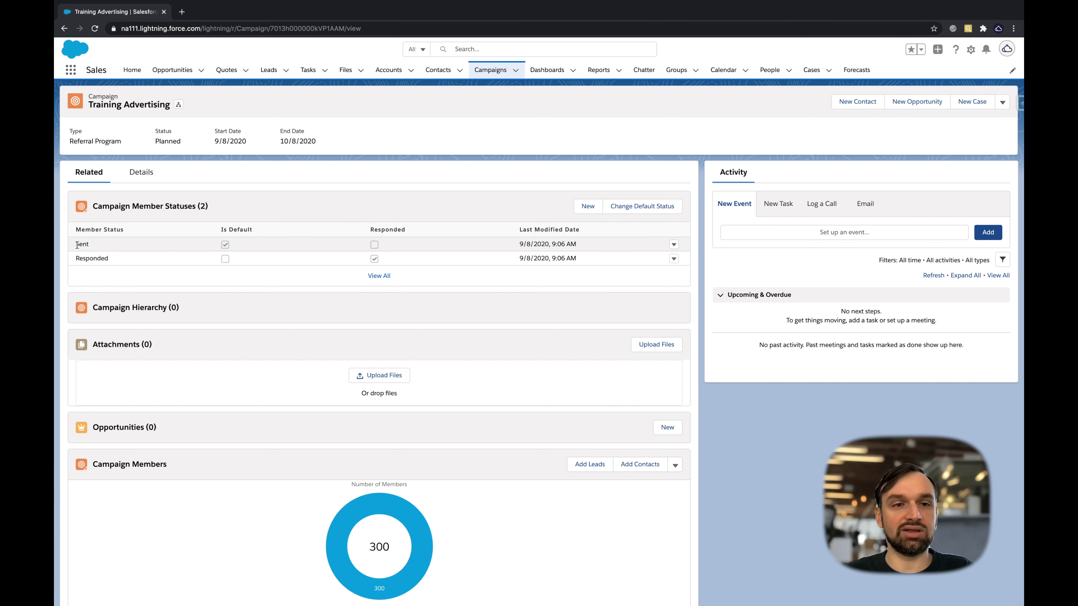
pyautogui.click(589, 207)
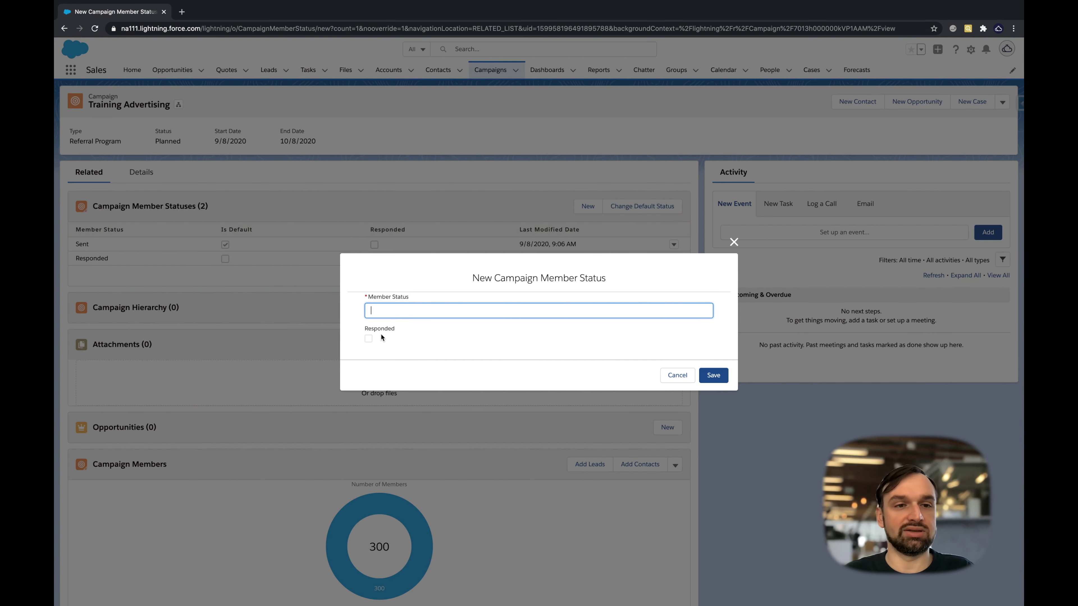
pyautogui.click(368, 339)
pyautogui.click(391, 310)
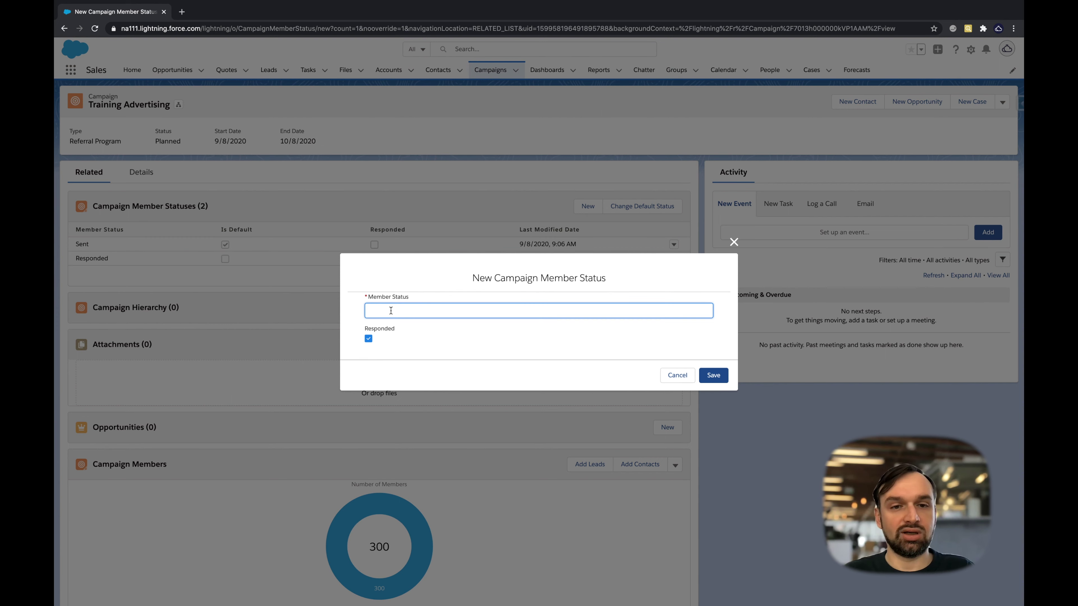
pyautogui.write('Declined')
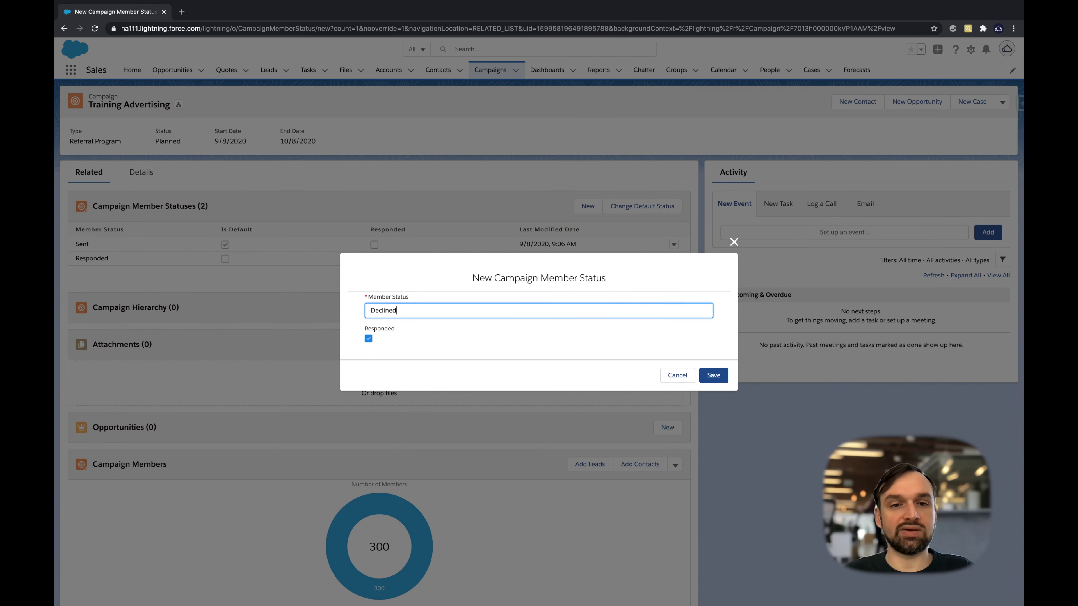
pyautogui.click(713, 375)
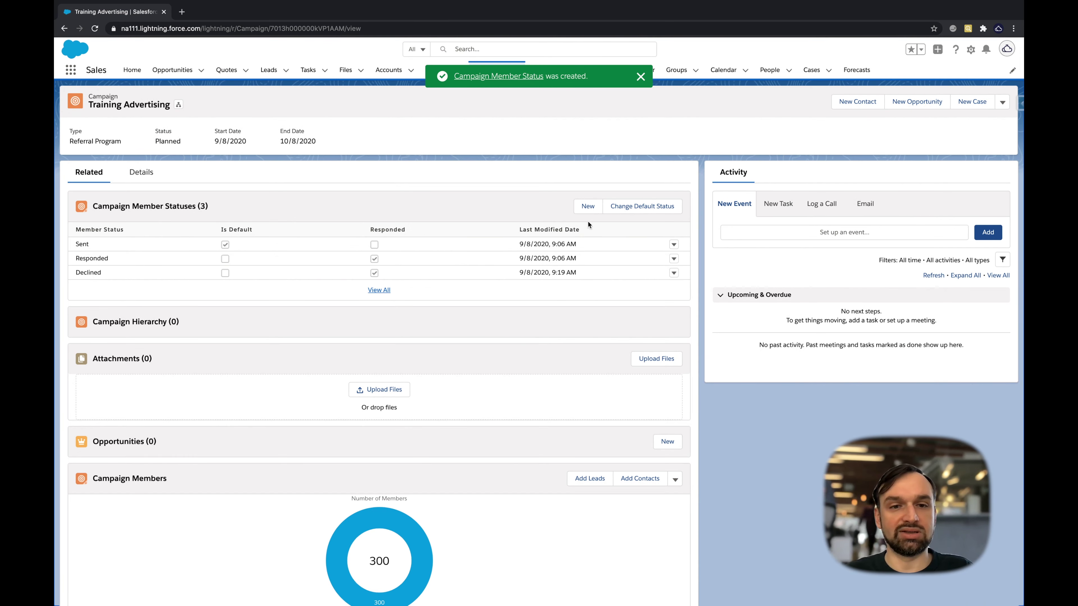
# Create the campaign member status Future Interest, marked as Responded
pyautogui.click(588, 207)
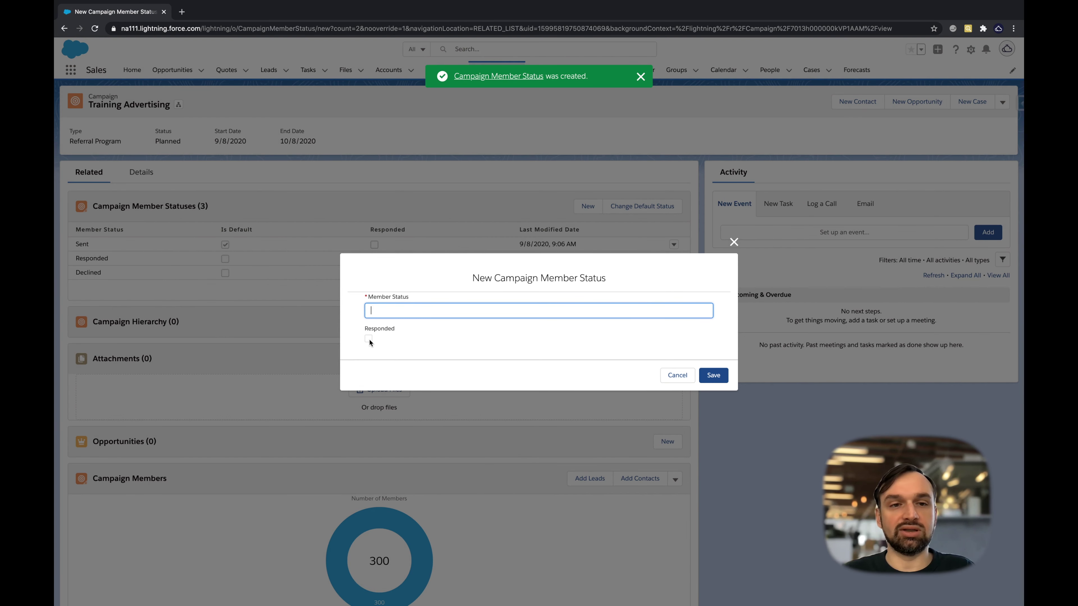
pyautogui.click(368, 339)
pyautogui.click(390, 307)
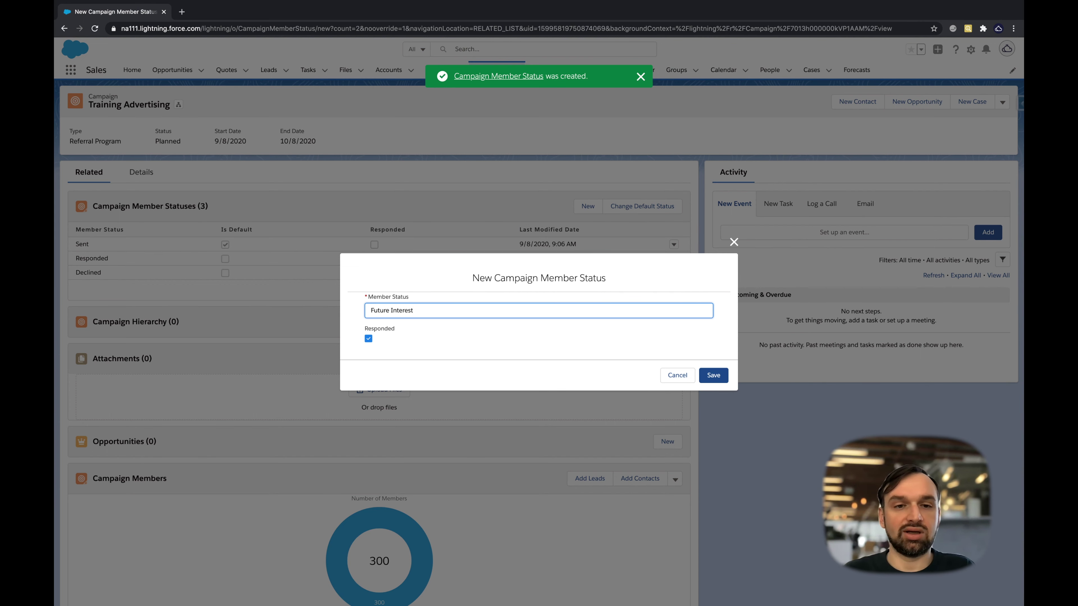
pyautogui.click(713, 375)
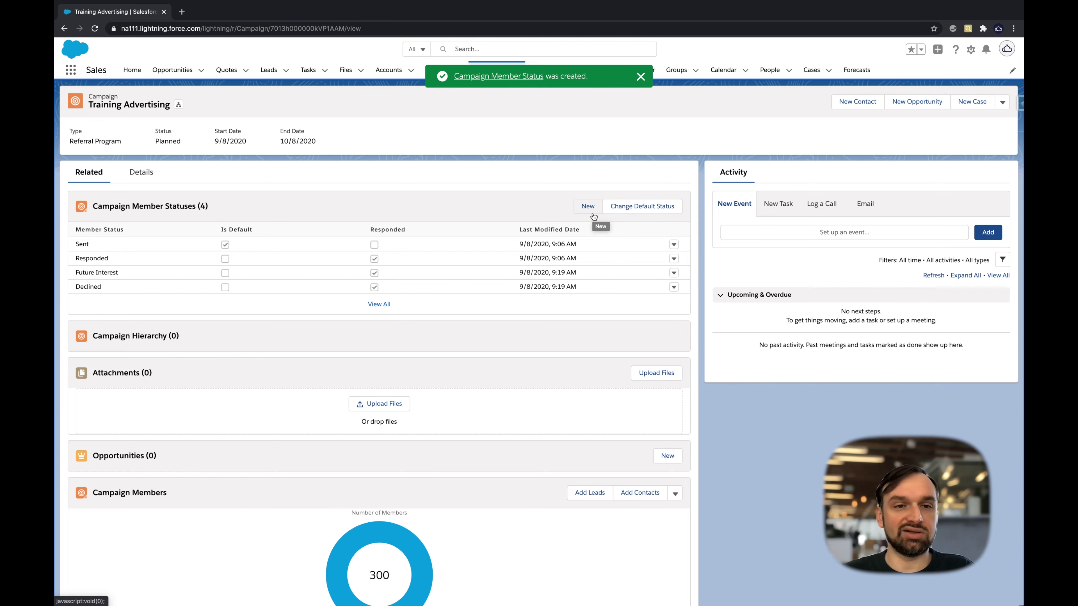
# Create the campaign member status Not Interested, marked as Responded
pyautogui.click(588, 207)
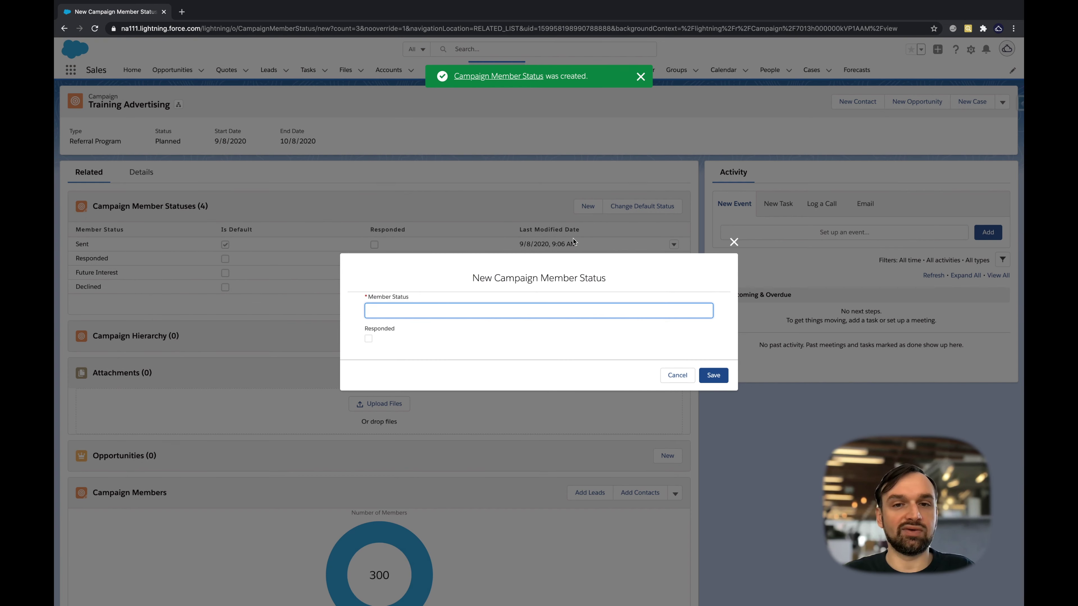
pyautogui.write('N')
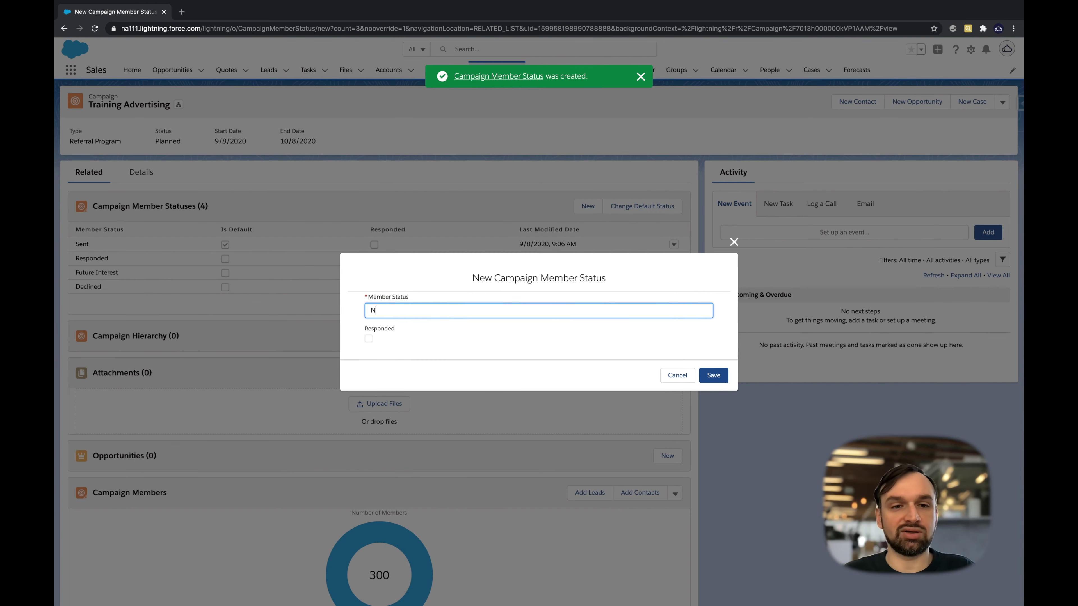
pyautogui.write('ot Int')
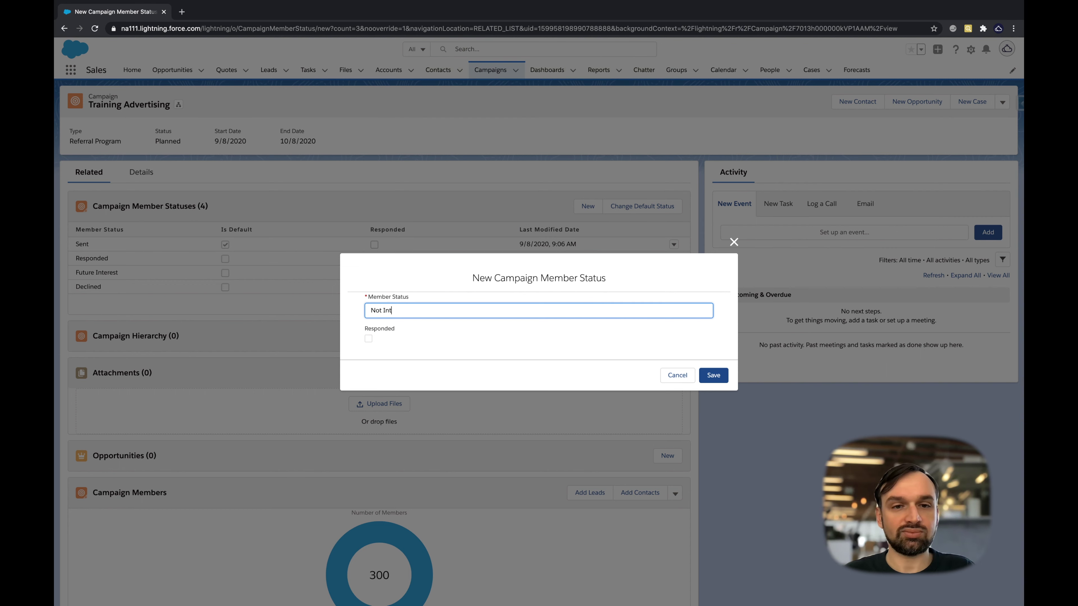
pyautogui.write('erested')
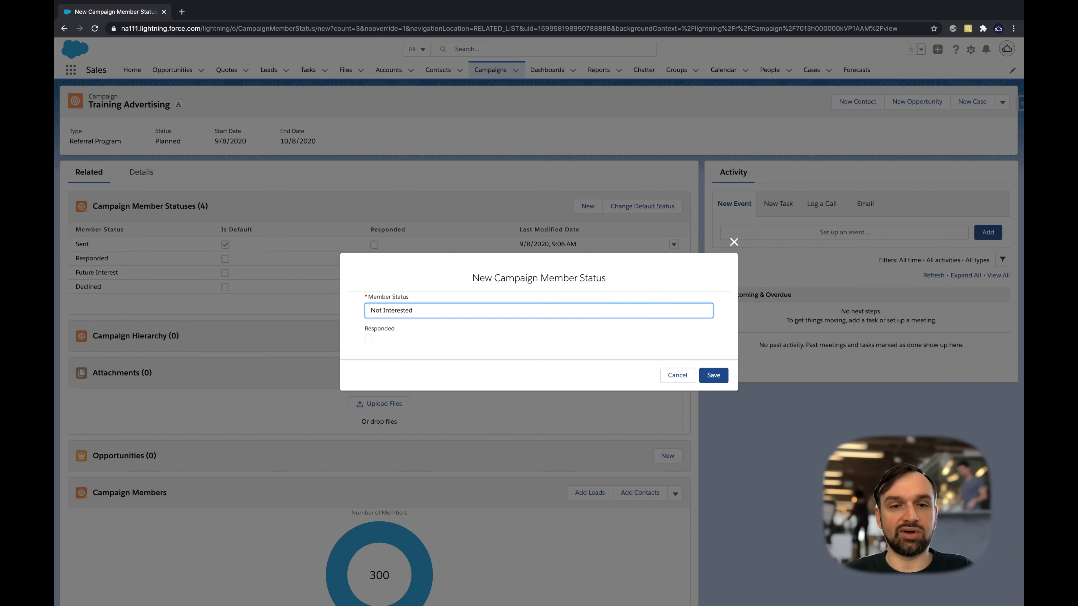
pyautogui.click(368, 339)
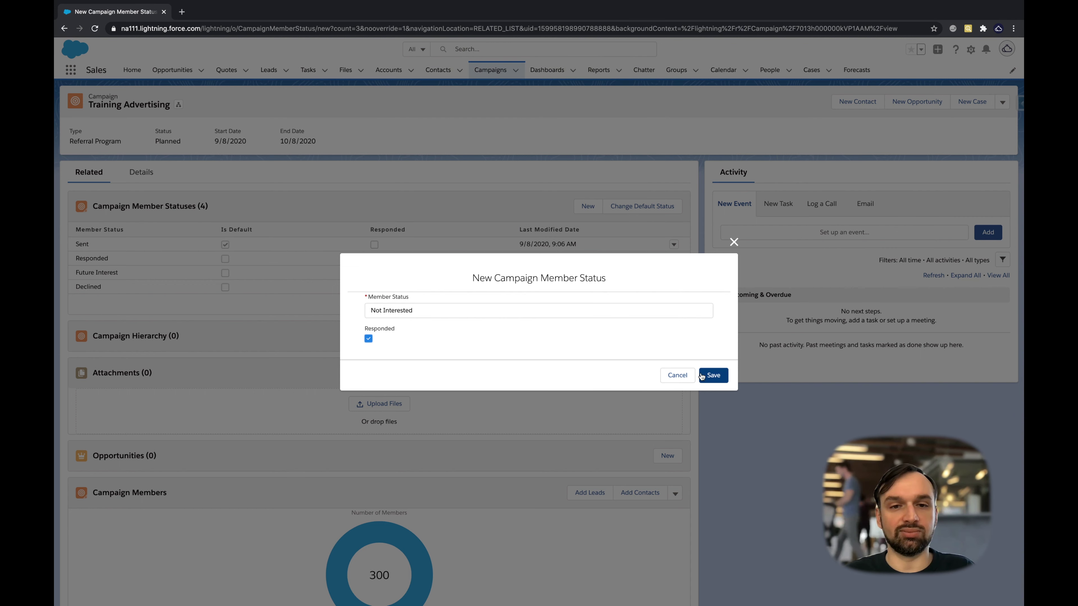
pyautogui.click(713, 375)
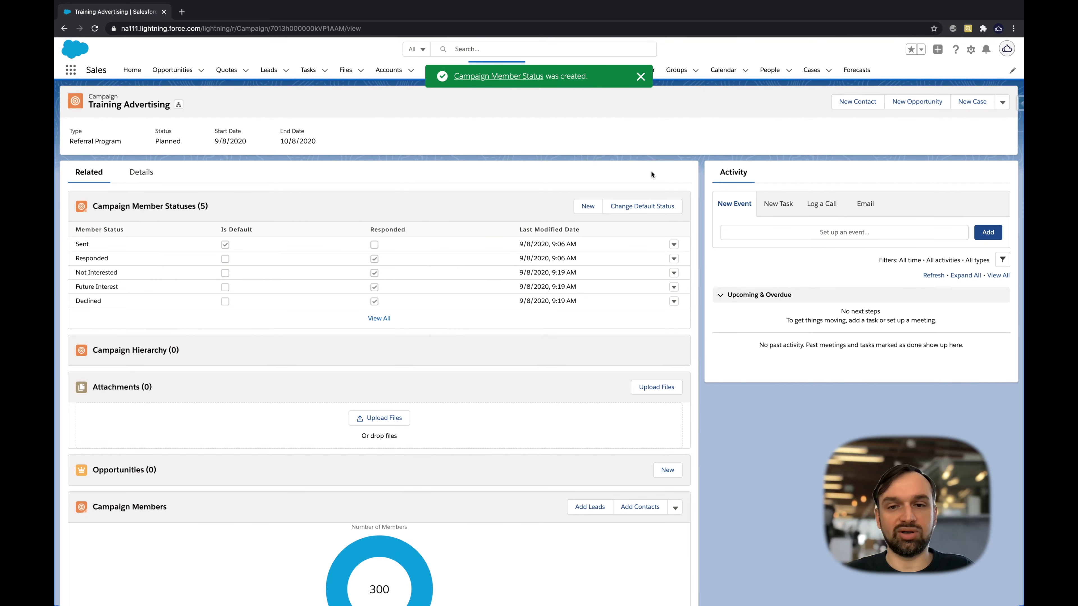
# Show the campaign's full member list and open the record of the first contact in it
pyautogui.scroll(-2, 491, 350)
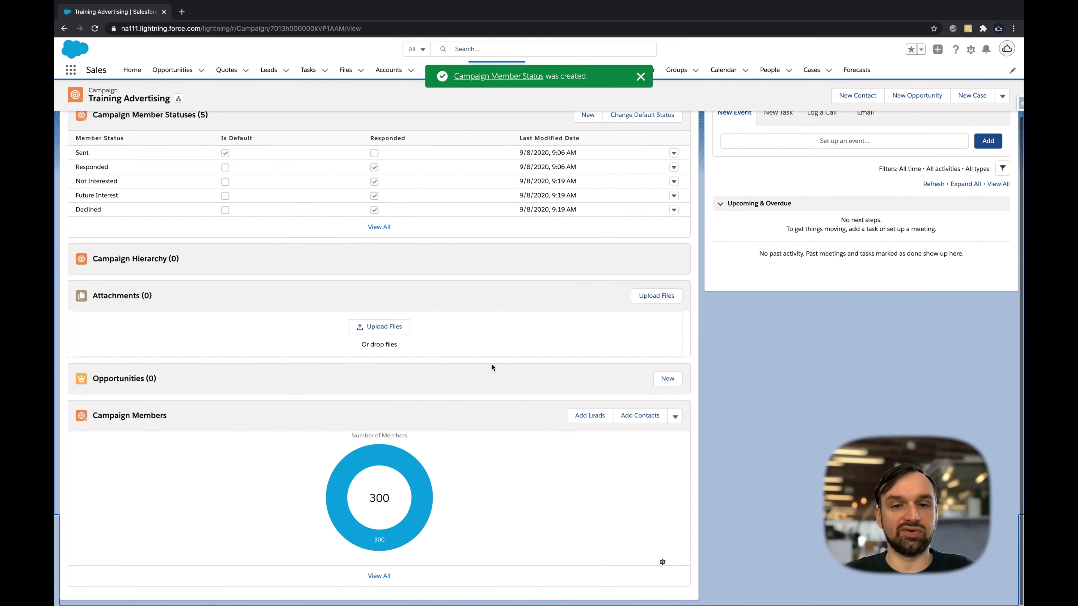
pyautogui.click(379, 575)
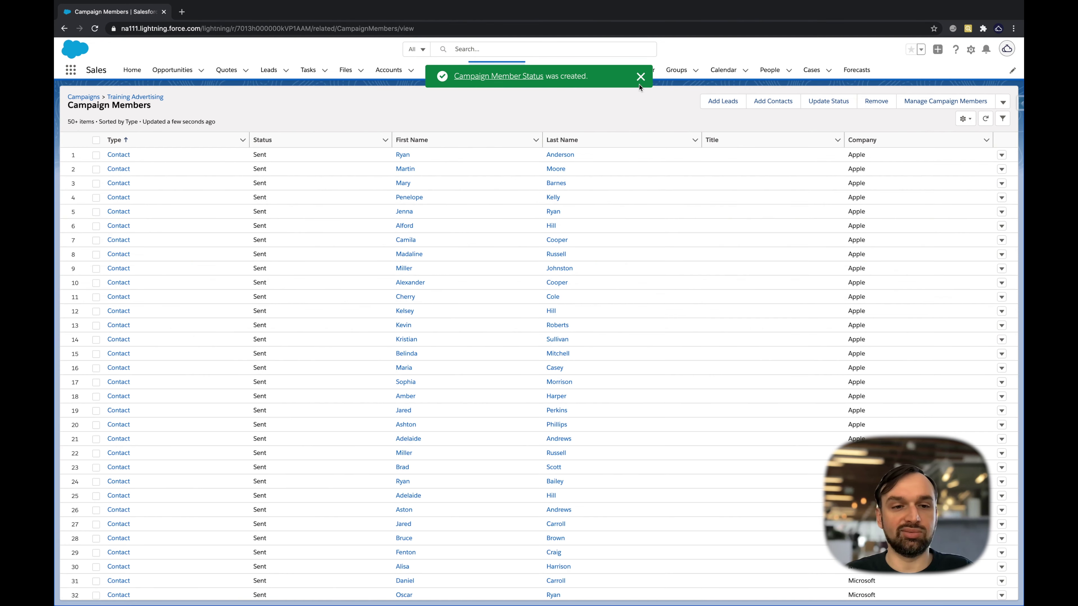
pyautogui.click(641, 77)
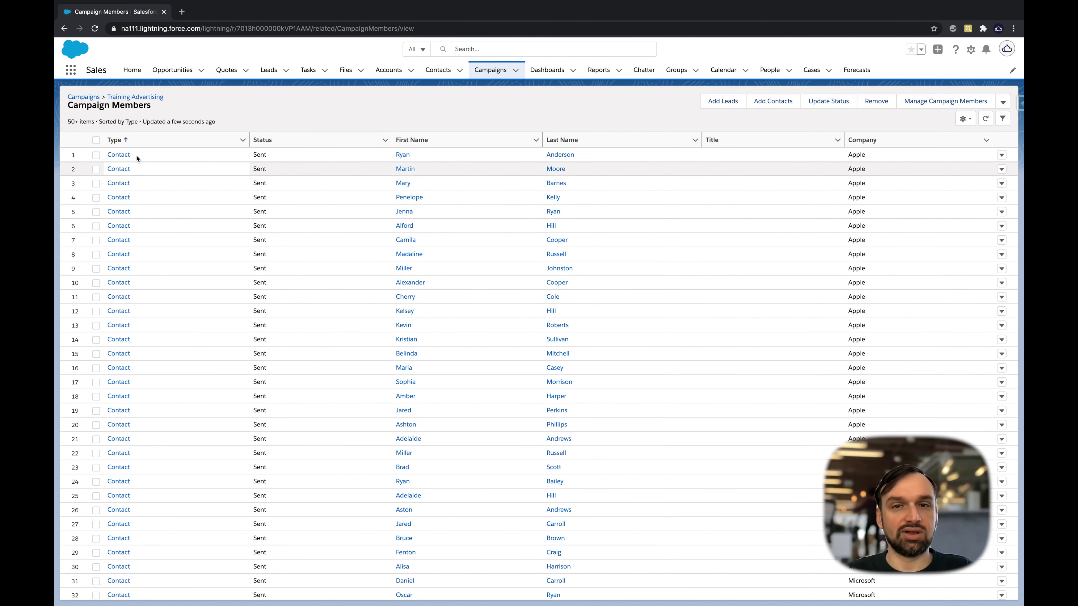
pyautogui.click(125, 155)
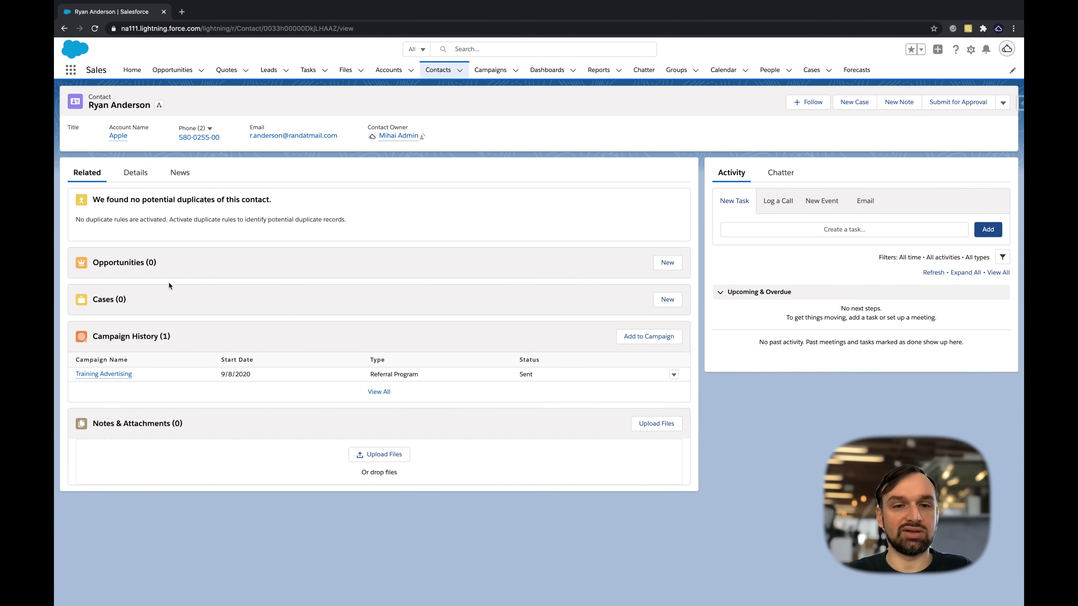
# Set the contact's member status for the Training Advertising campaign to Responded and save the campaign member
pyautogui.click(674, 374)
pyautogui.click(652, 352)
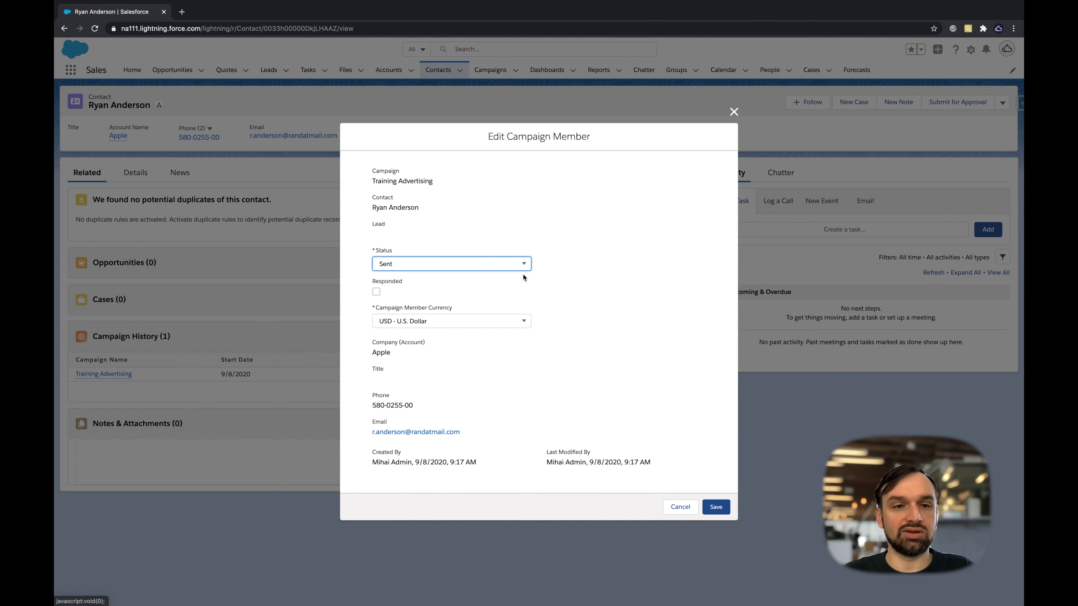
pyautogui.click(524, 267)
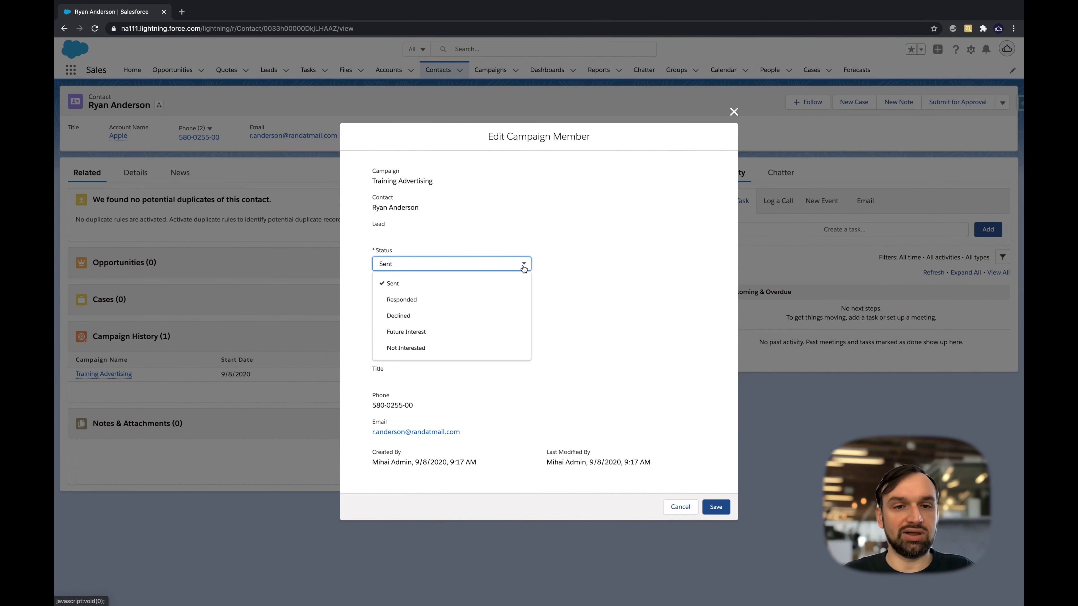
pyautogui.click(473, 299)
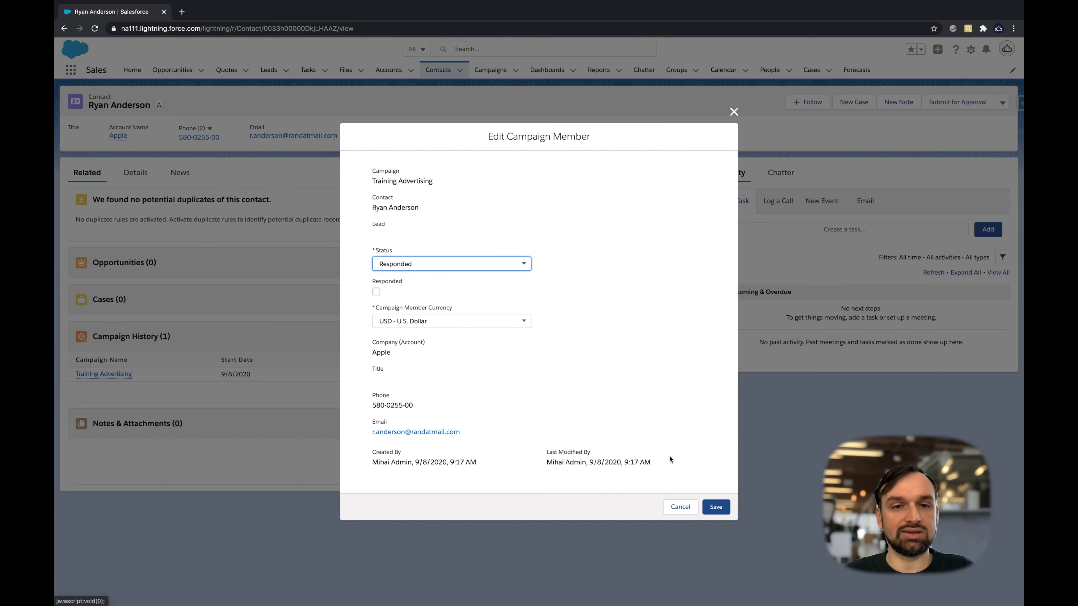
pyautogui.click(716, 507)
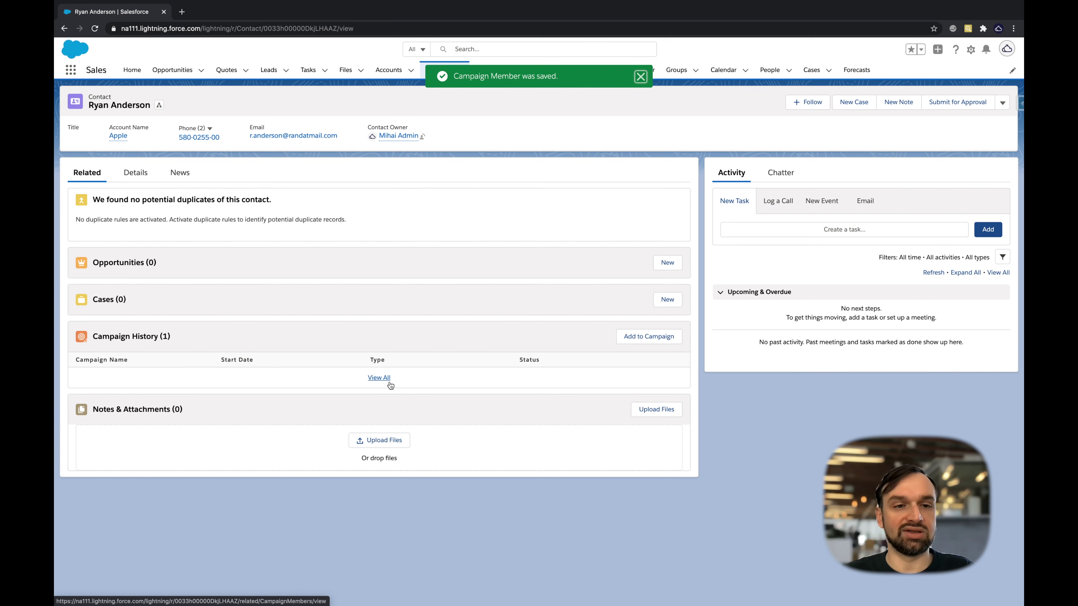
# View the contact's full campaign history, and return through Training Advertising to the campaign's complete member list
pyautogui.click(379, 378)
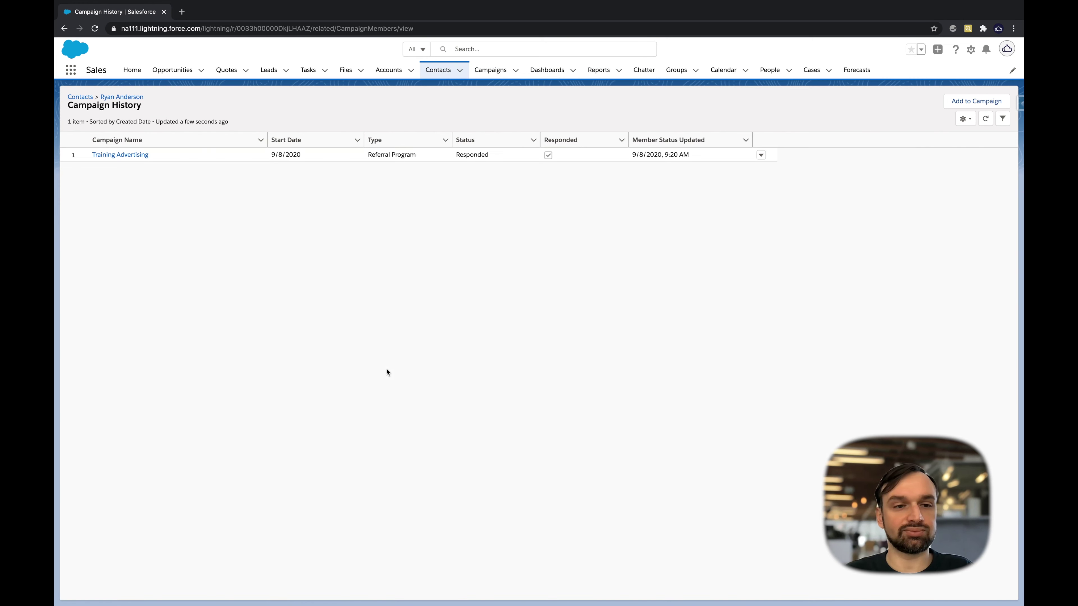
pyautogui.click(128, 154)
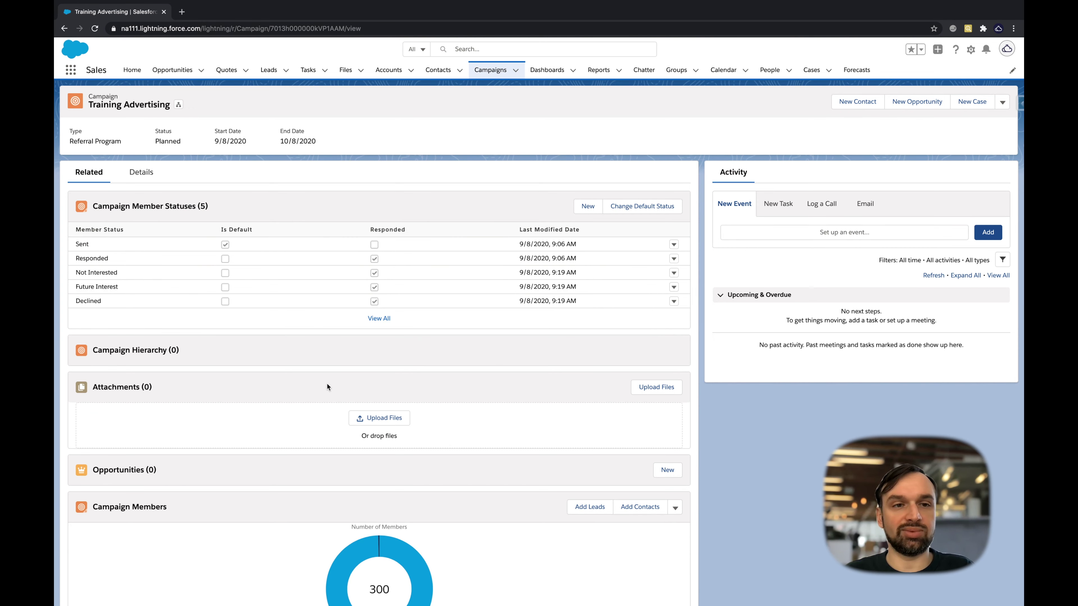
pyautogui.scroll(-1, 427, 461)
pyautogui.scroll(-1, 427, 462)
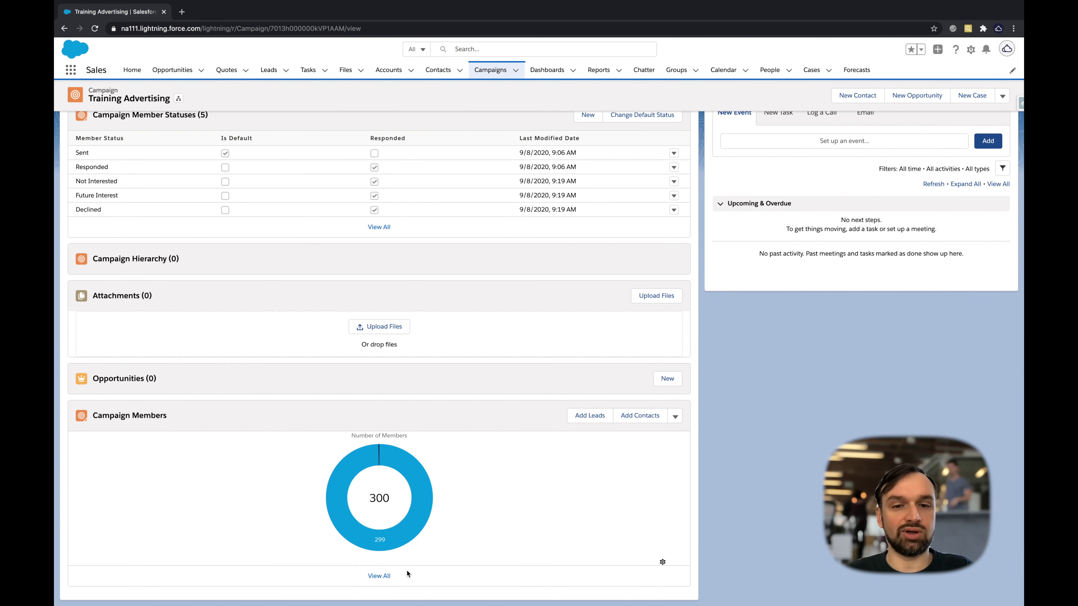
pyautogui.click(383, 577)
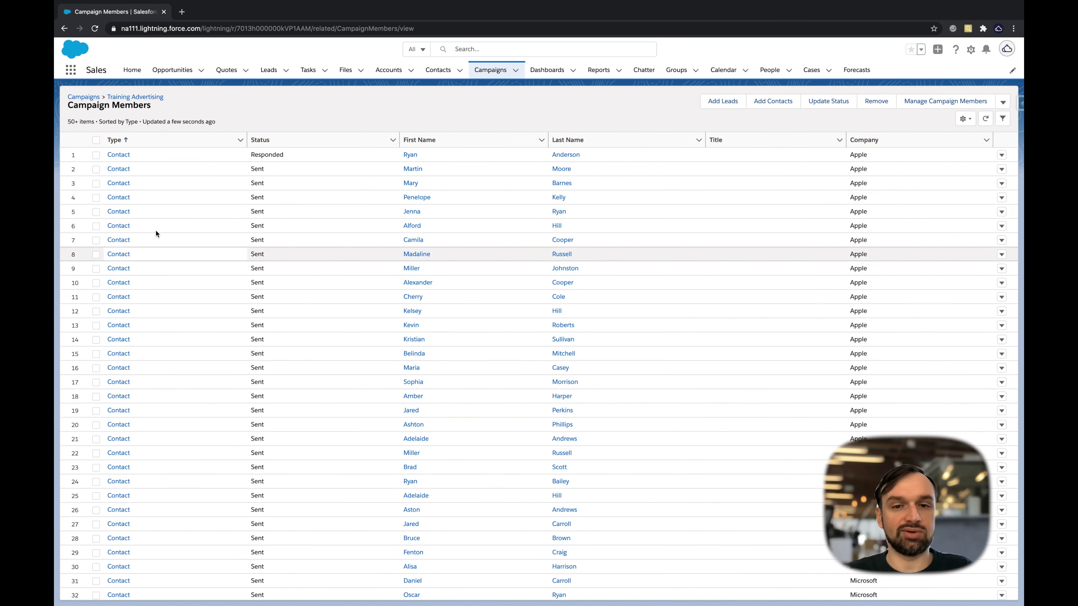
# Select the ten Apple contacts in rows 1, 4–7, 10–13 and 20, and update their member status to Future Interest
pyautogui.click(97, 199)
pyautogui.click(96, 212)
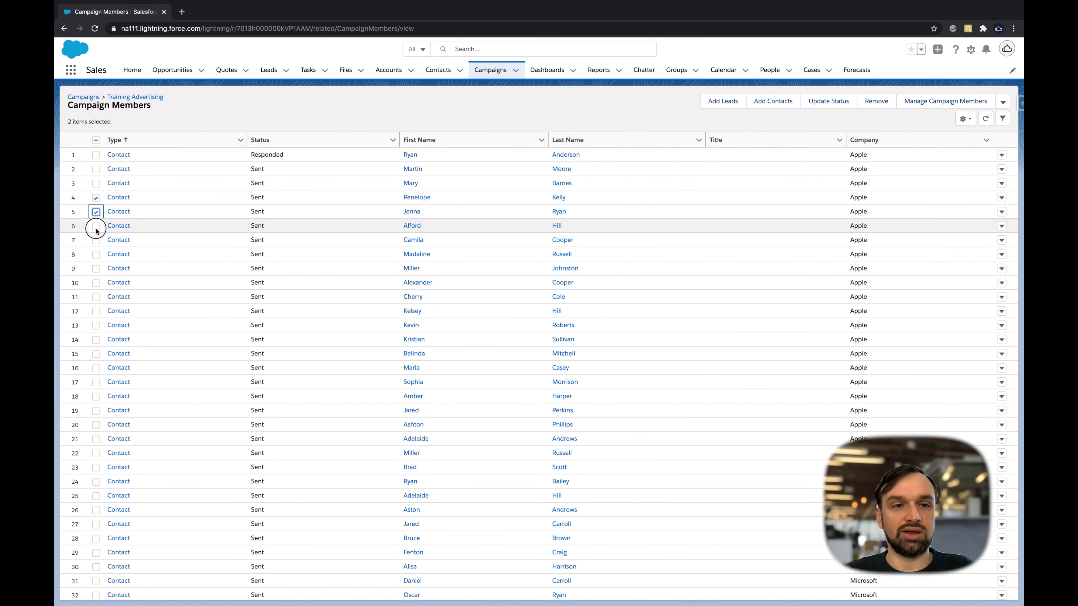
pyautogui.click(96, 226)
pyautogui.click(96, 155)
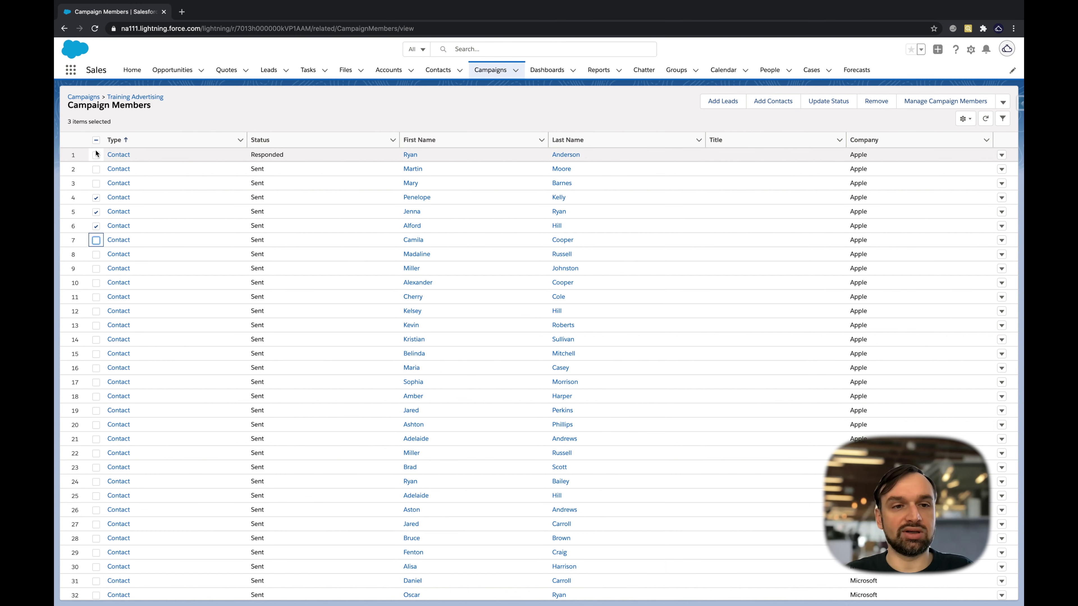
pyautogui.click(96, 298)
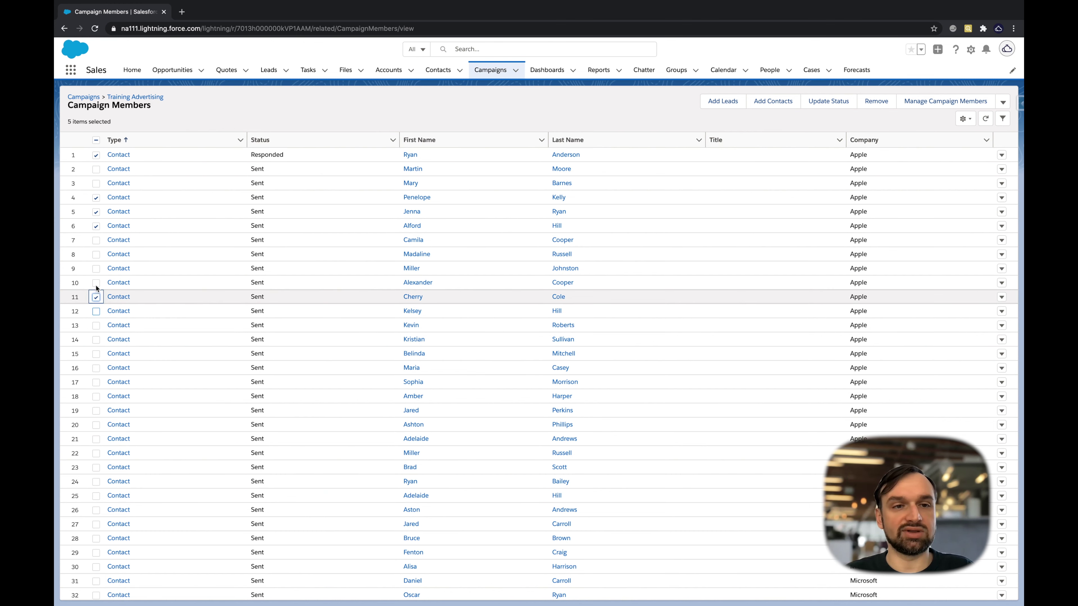
pyautogui.click(96, 283)
pyautogui.click(95, 241)
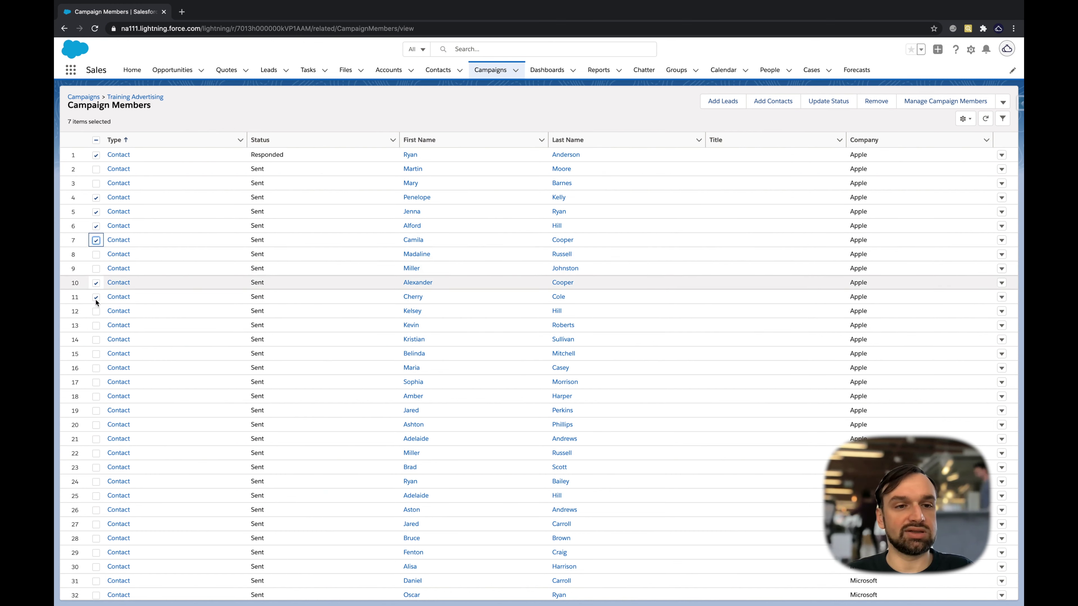
pyautogui.click(96, 312)
pyautogui.click(97, 326)
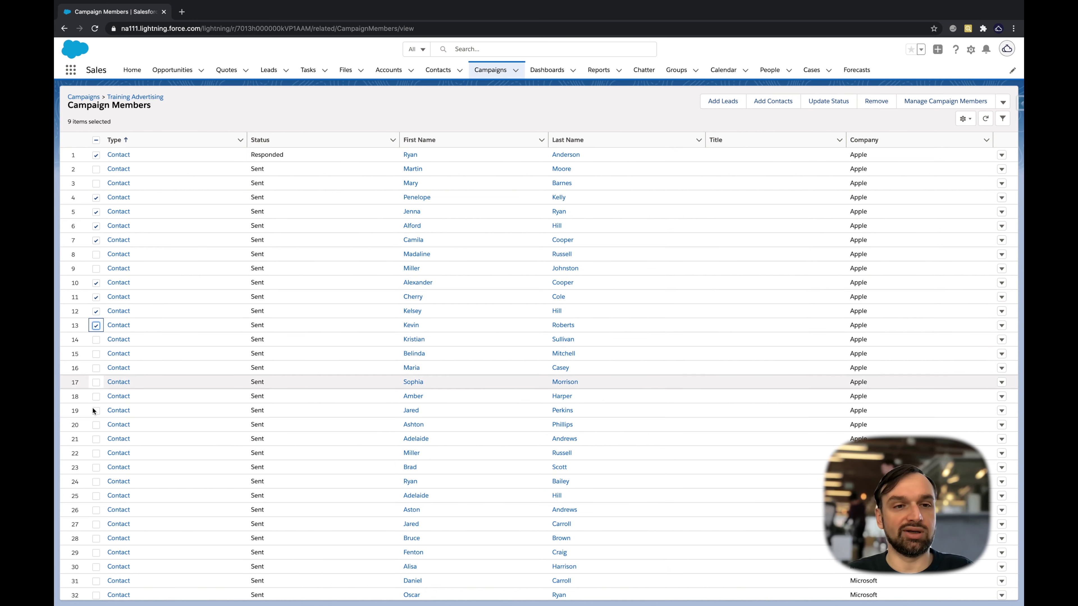
pyautogui.click(95, 425)
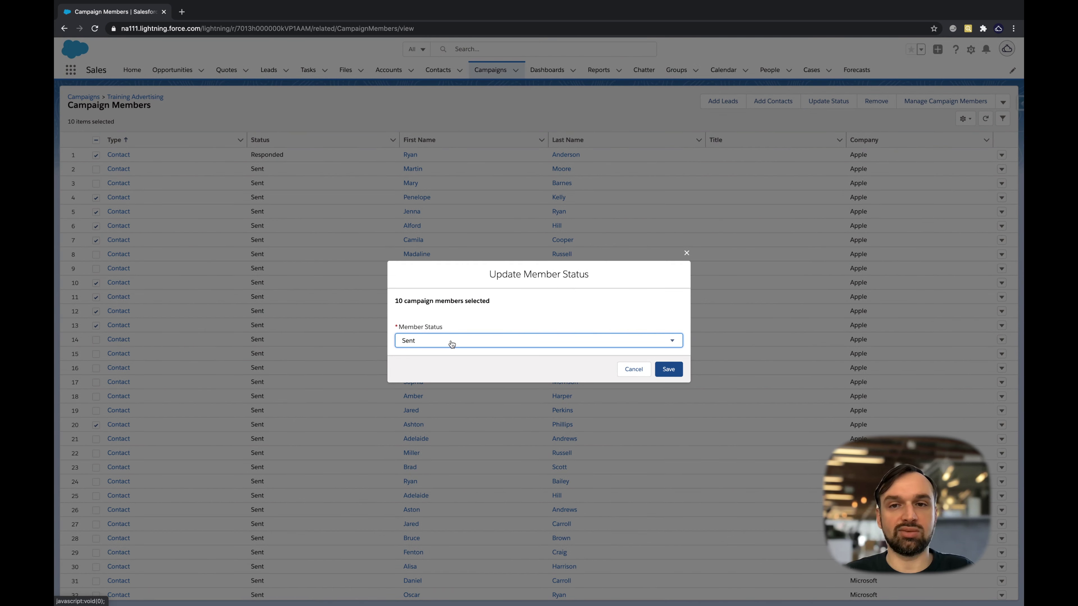
pyautogui.click(451, 342)
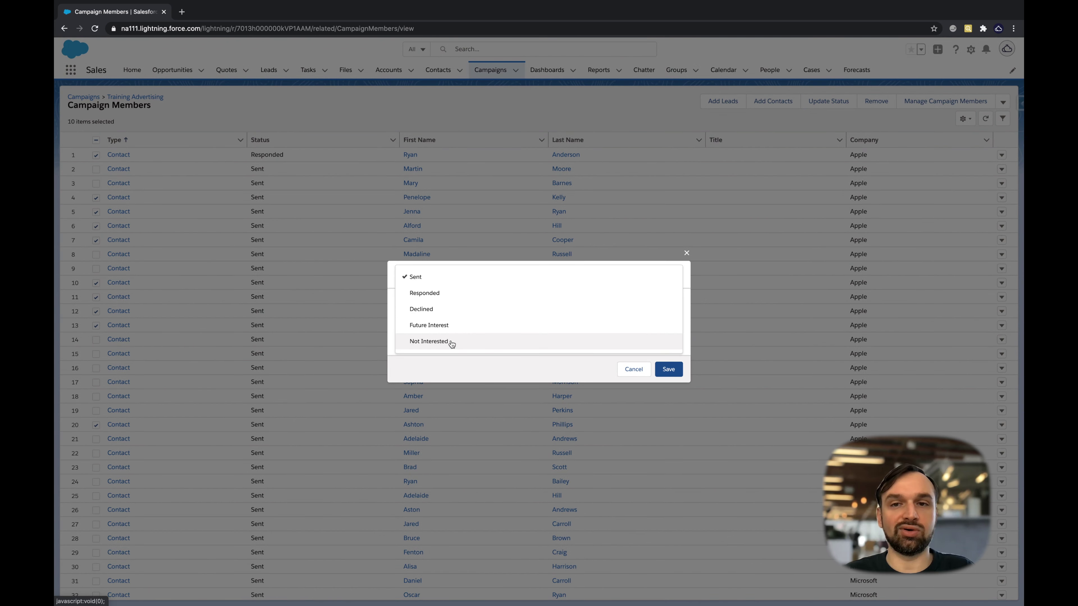
pyautogui.click(457, 325)
pyautogui.click(664, 369)
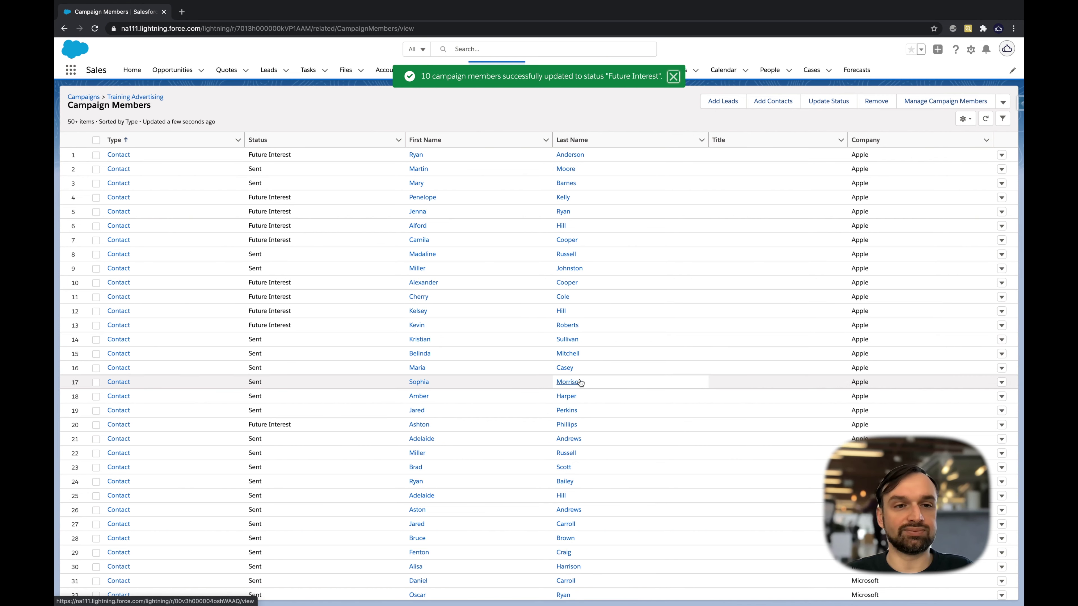
pyautogui.click(673, 76)
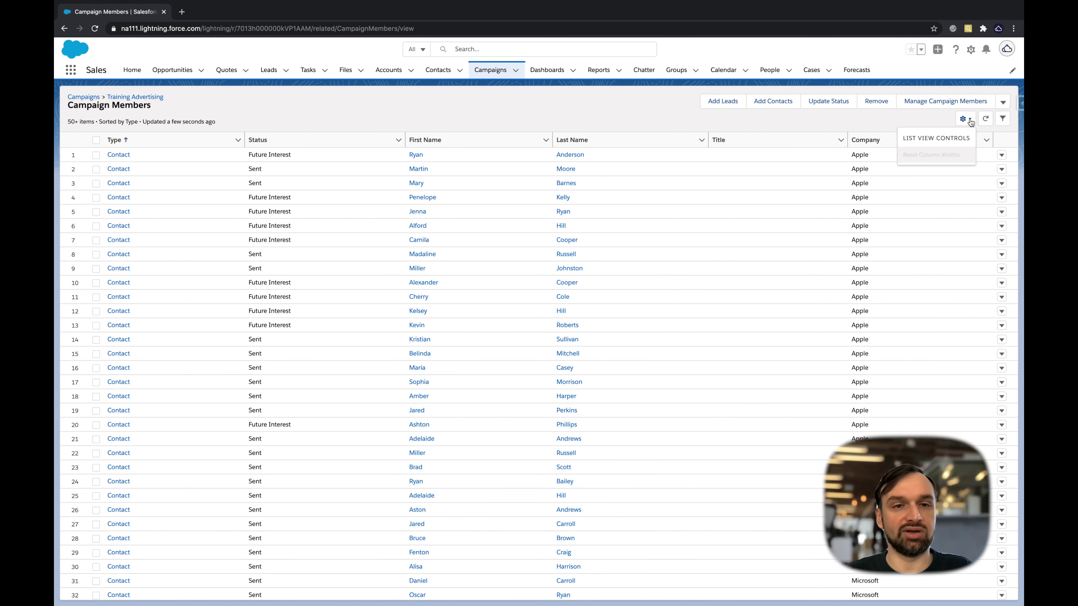
# Refresh the campaign member list and apply a quick filter for the company Microsoft
pyautogui.click(987, 120)
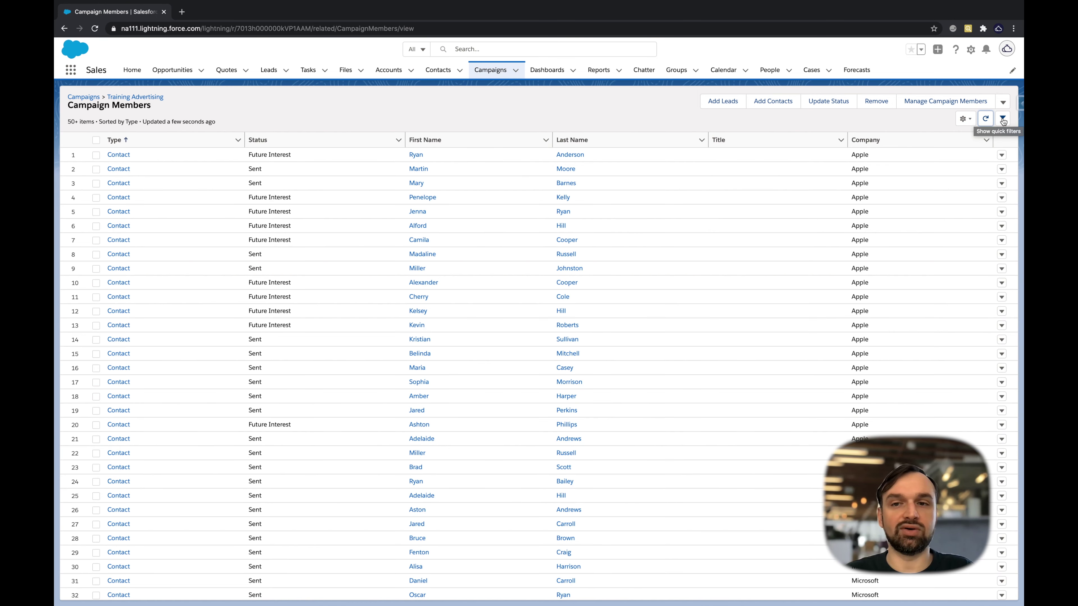
pyautogui.click(1003, 119)
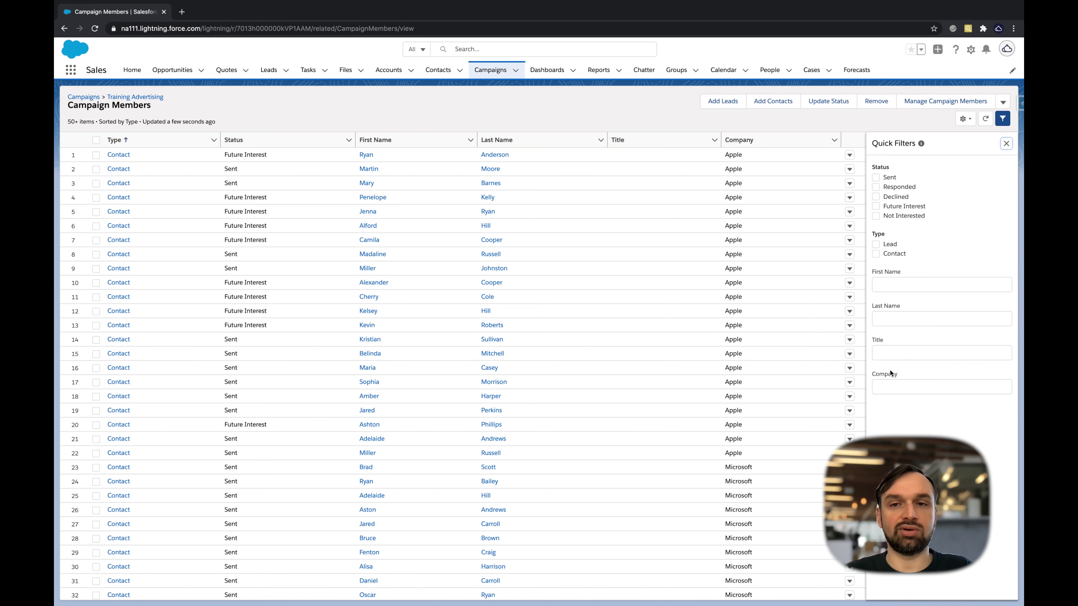
pyautogui.click(891, 383)
pyautogui.write('Microsoft')
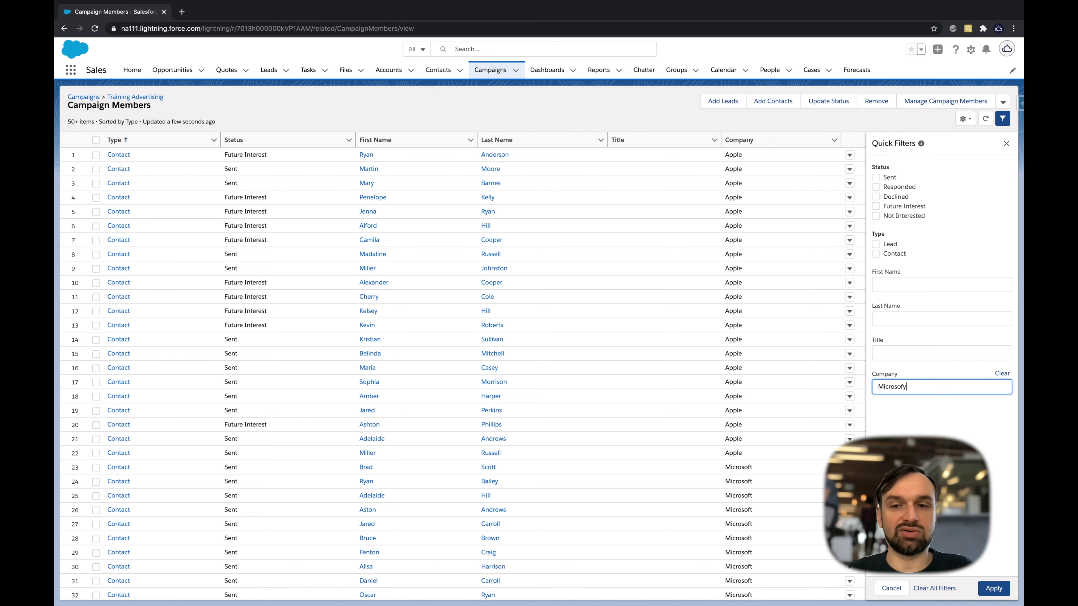
pyautogui.click(993, 588)
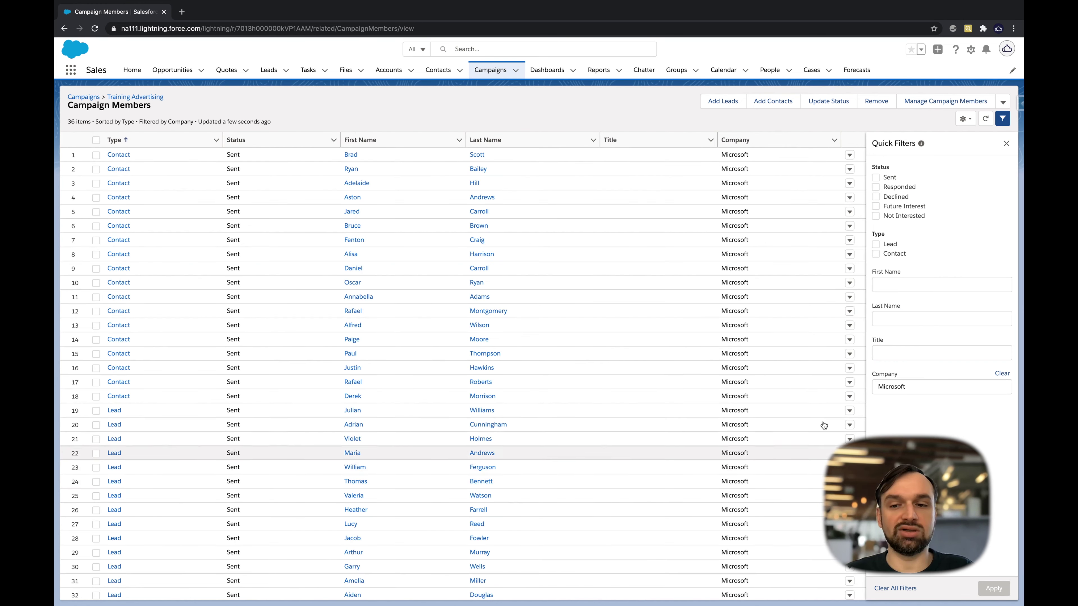
# Select all filtered Microsoft members and update their member status to Future Interest
pyautogui.click(96, 140)
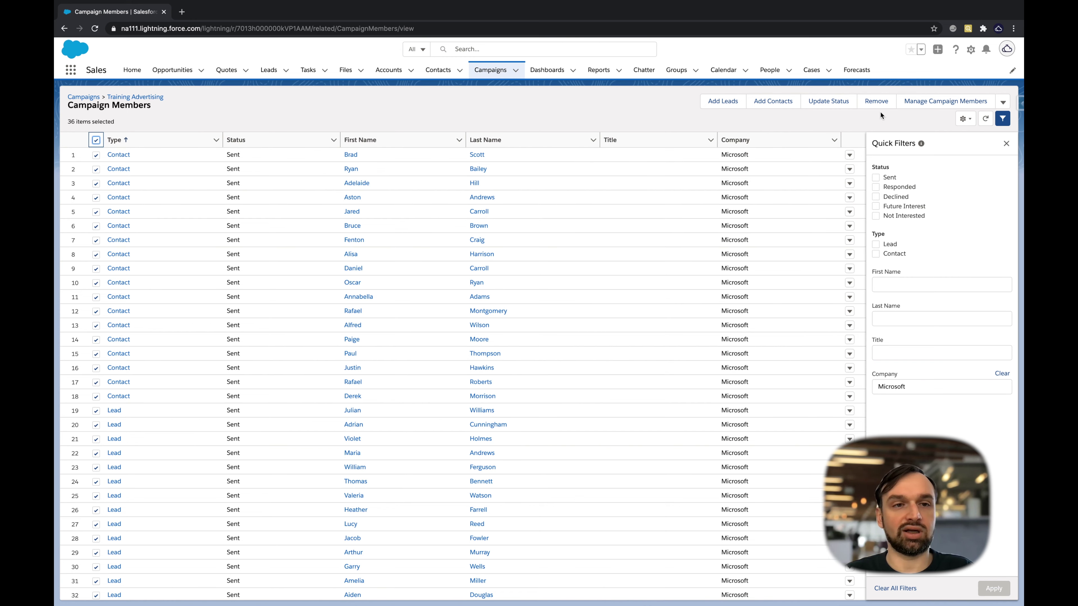
pyautogui.click(828, 102)
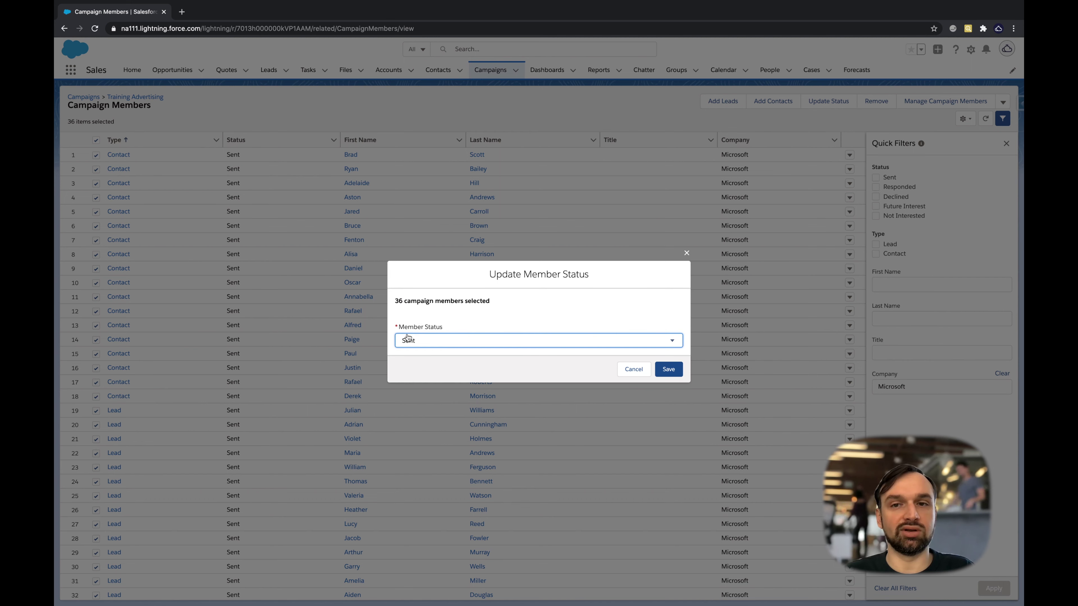
pyautogui.click(430, 342)
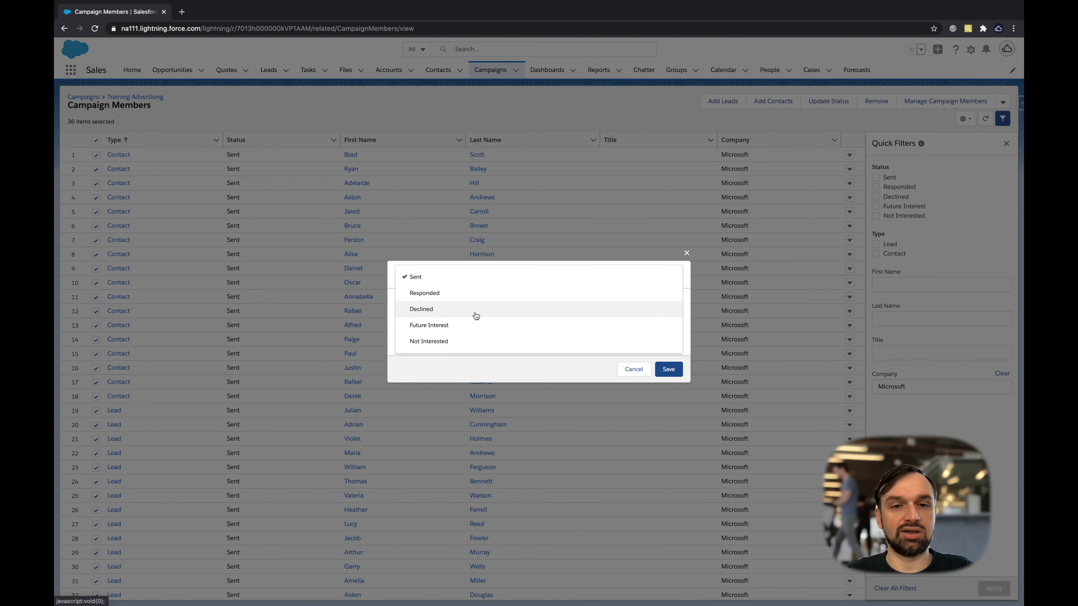
pyautogui.click(471, 294)
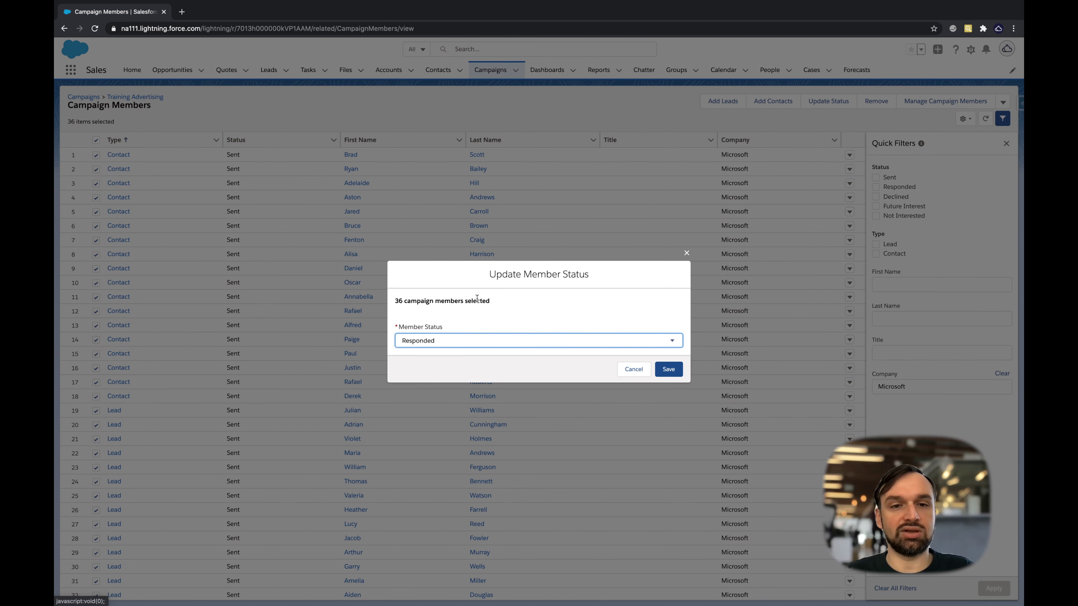
pyautogui.click(502, 344)
pyautogui.click(526, 324)
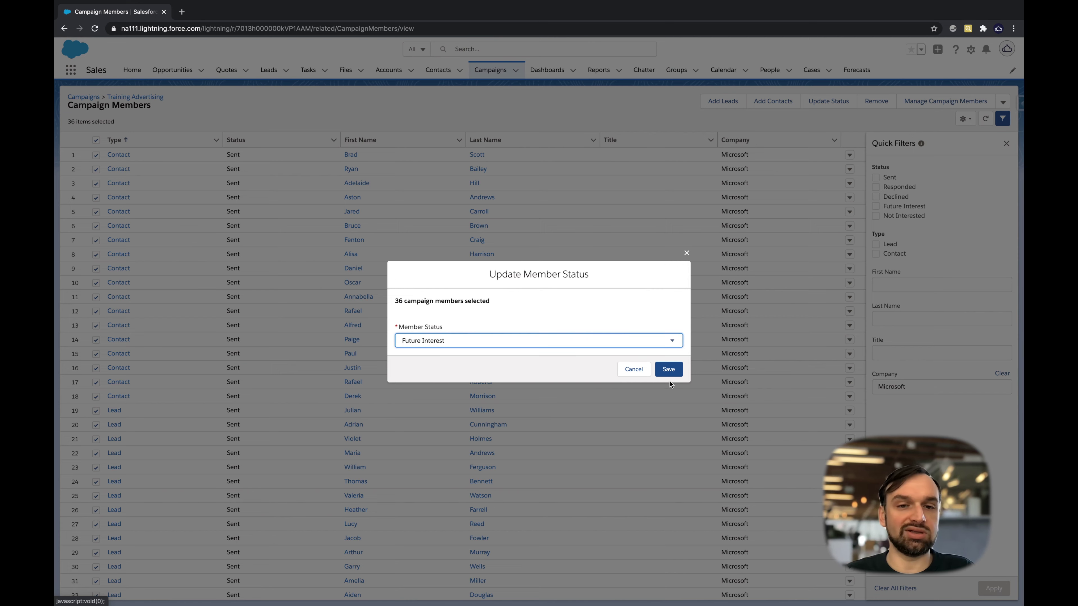
pyautogui.click(668, 369)
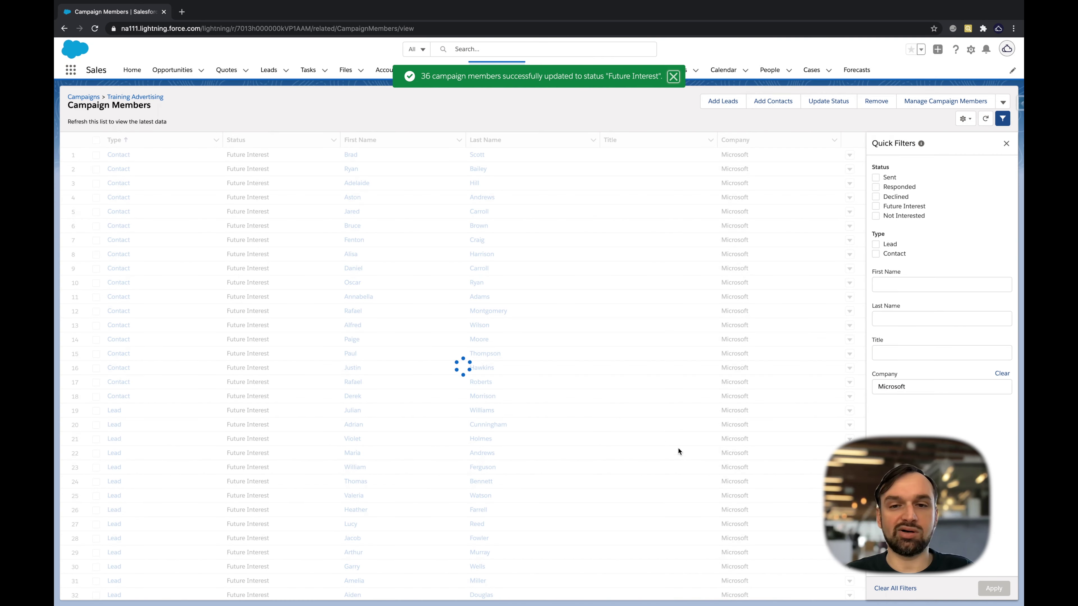
# Change the quick filters to show only members of type Lead from the company Apple
pyautogui.tripleClick(908, 391)
pyautogui.write('Apple')
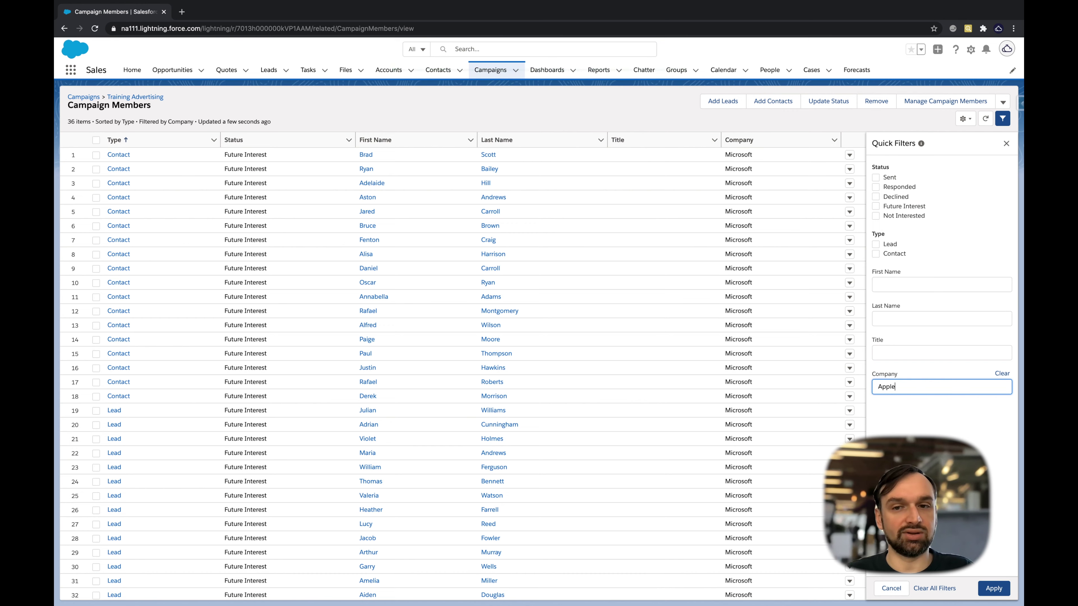
pyautogui.click(994, 588)
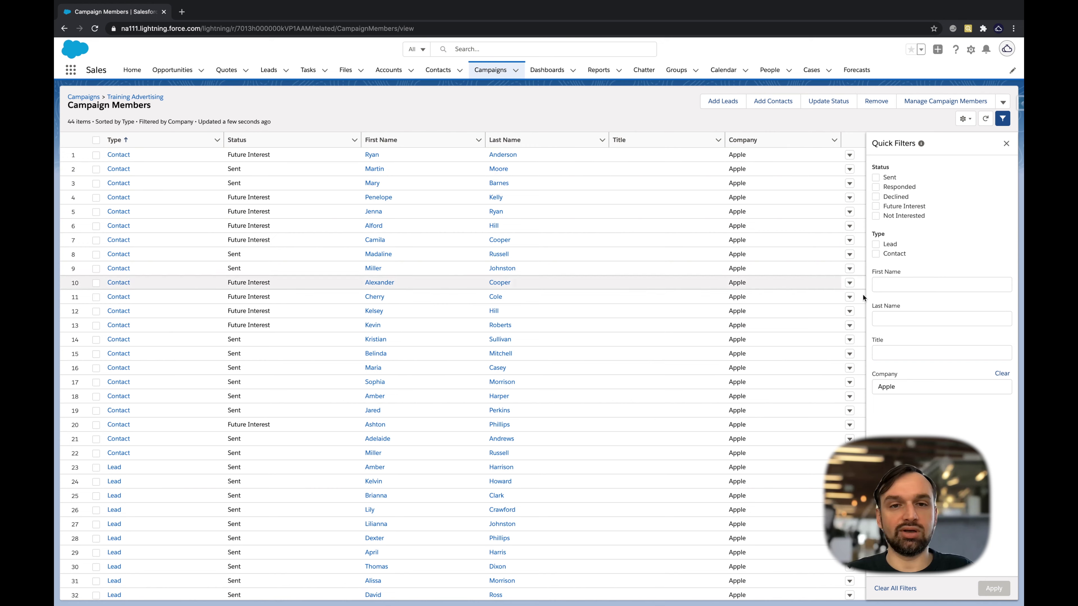
pyautogui.click(874, 244)
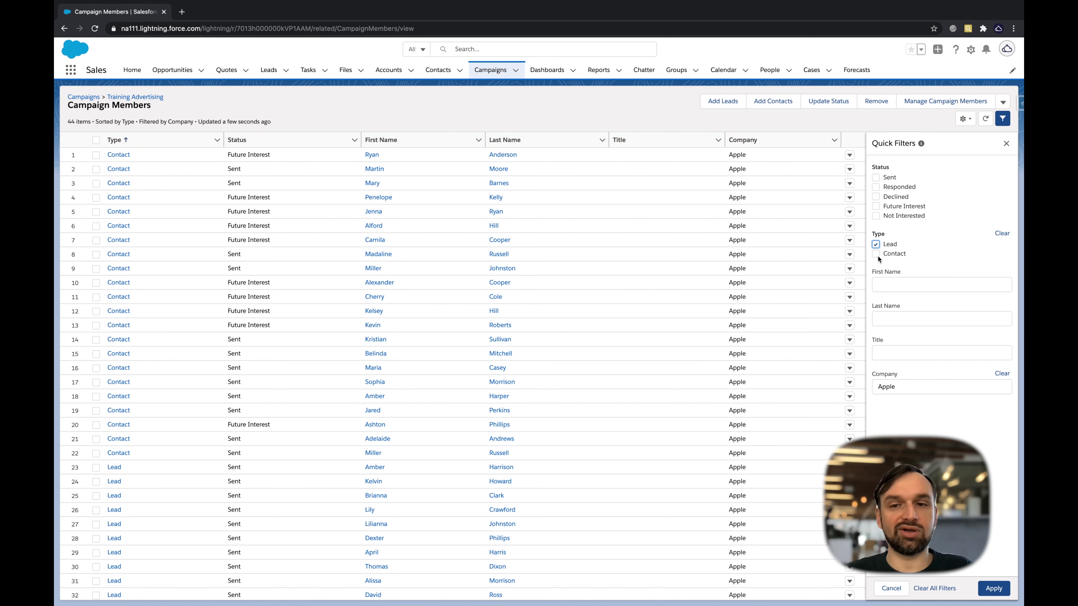
pyautogui.click(993, 588)
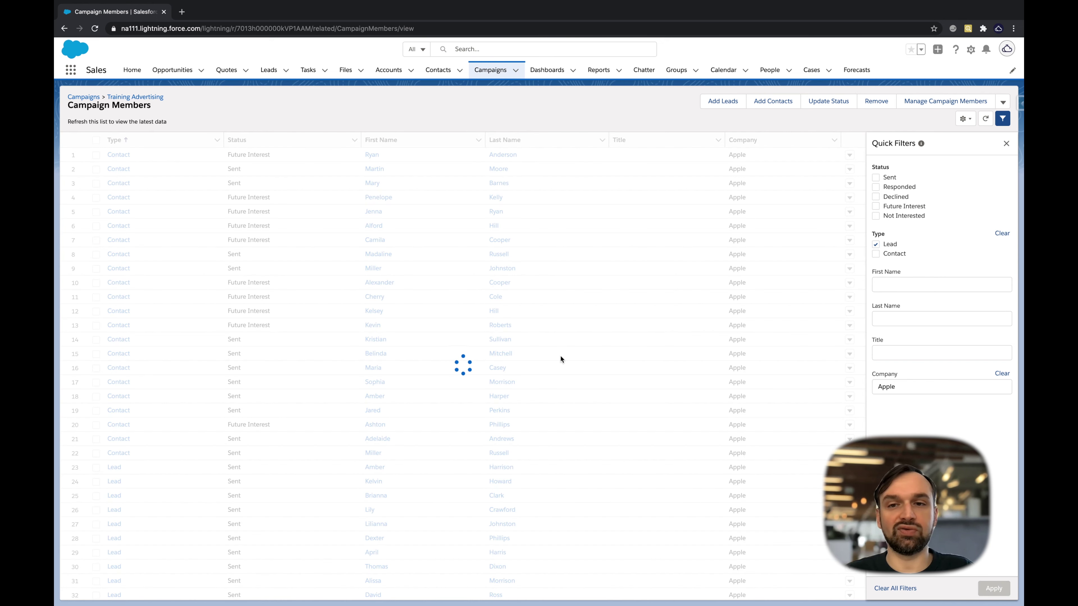
# Update the member status of all filtered Apple leads to Declined and refresh the list
pyautogui.click(97, 140)
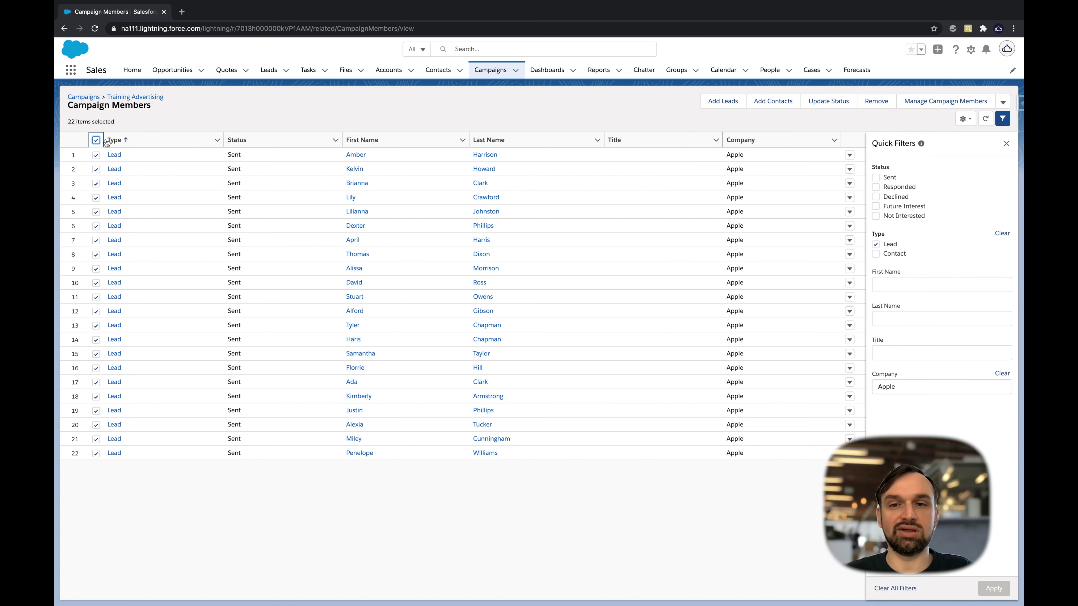
pyautogui.click(828, 101)
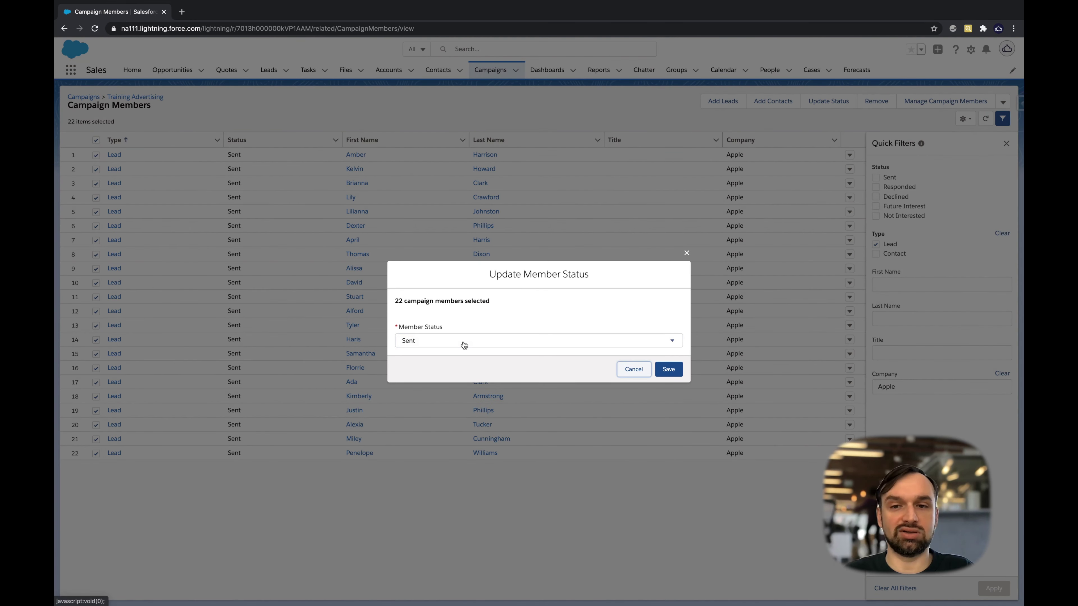
pyautogui.click(464, 343)
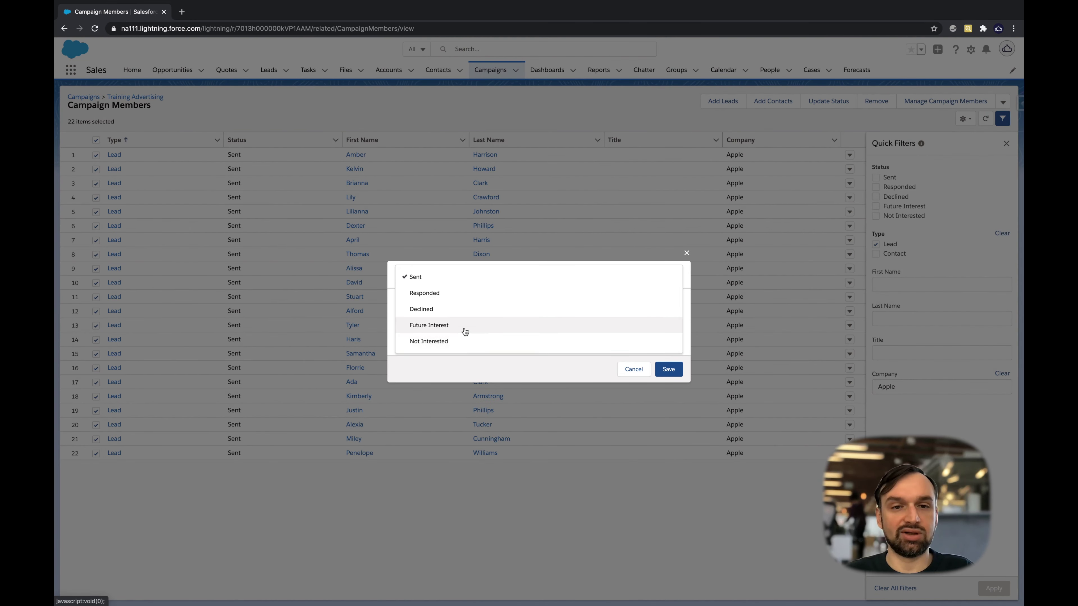
pyautogui.click(452, 310)
pyautogui.click(667, 369)
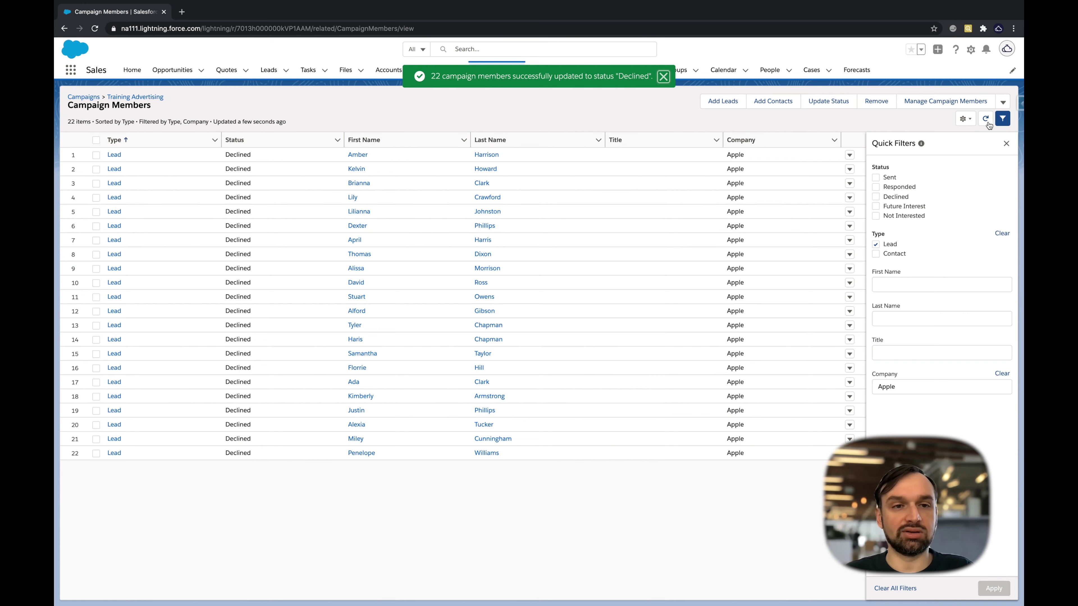
pyautogui.click(986, 120)
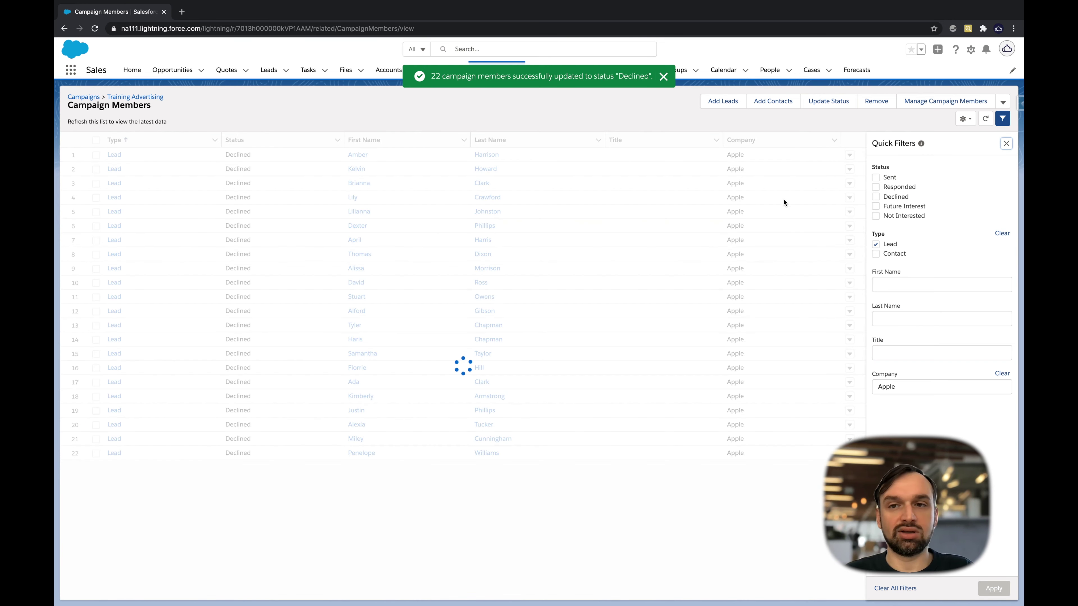
# Return to the Training Advertising campaign and display its campaign members chart as a horizontal bar chart
pyautogui.click(124, 96)
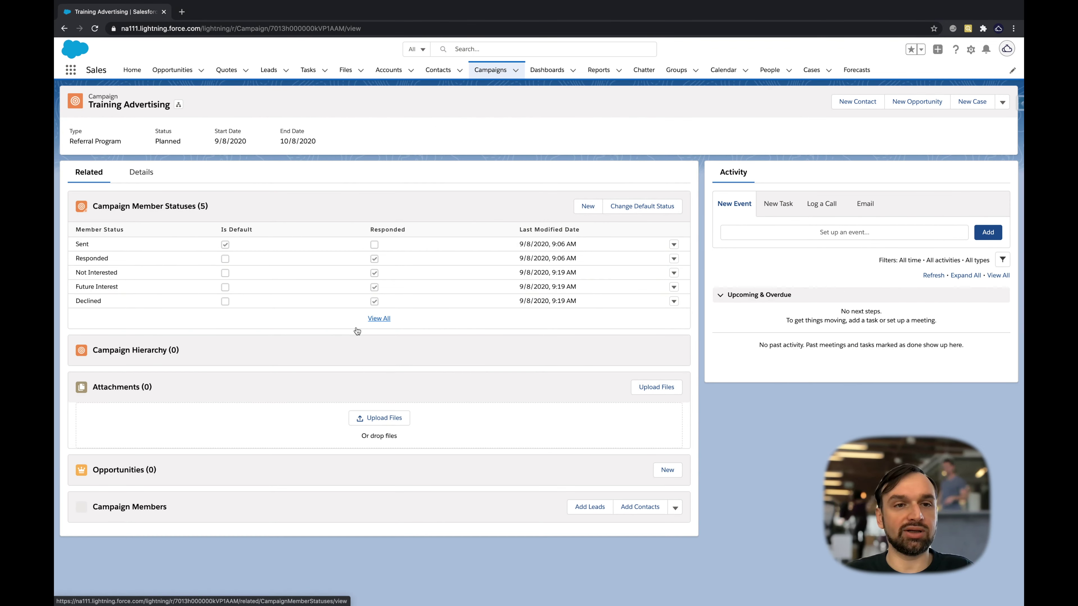
pyautogui.scroll(-1, 361, 337)
pyautogui.scroll(-1, 366, 343)
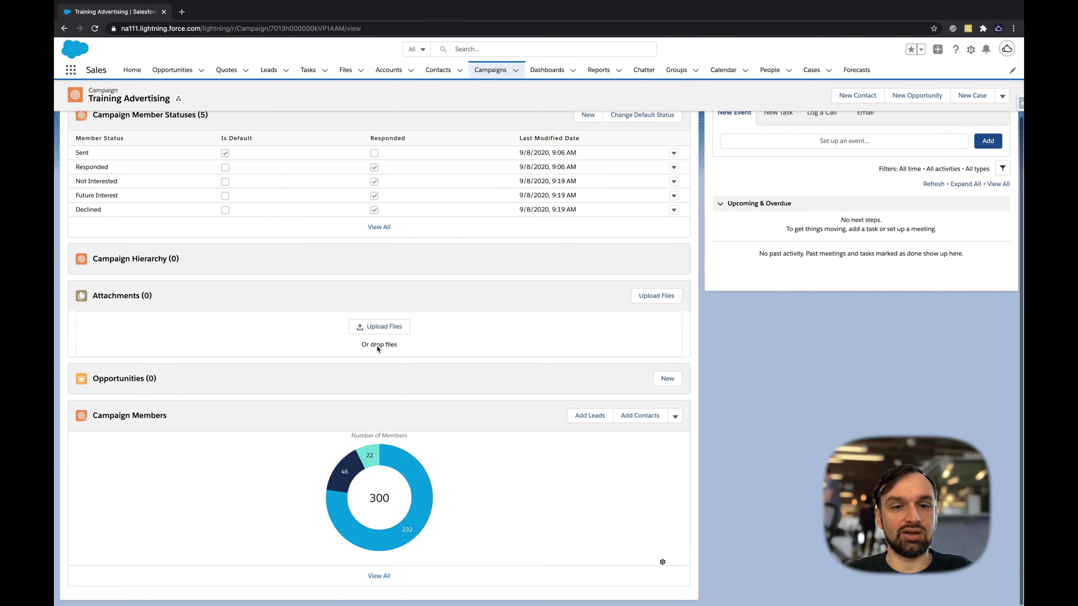
pyautogui.click(662, 562)
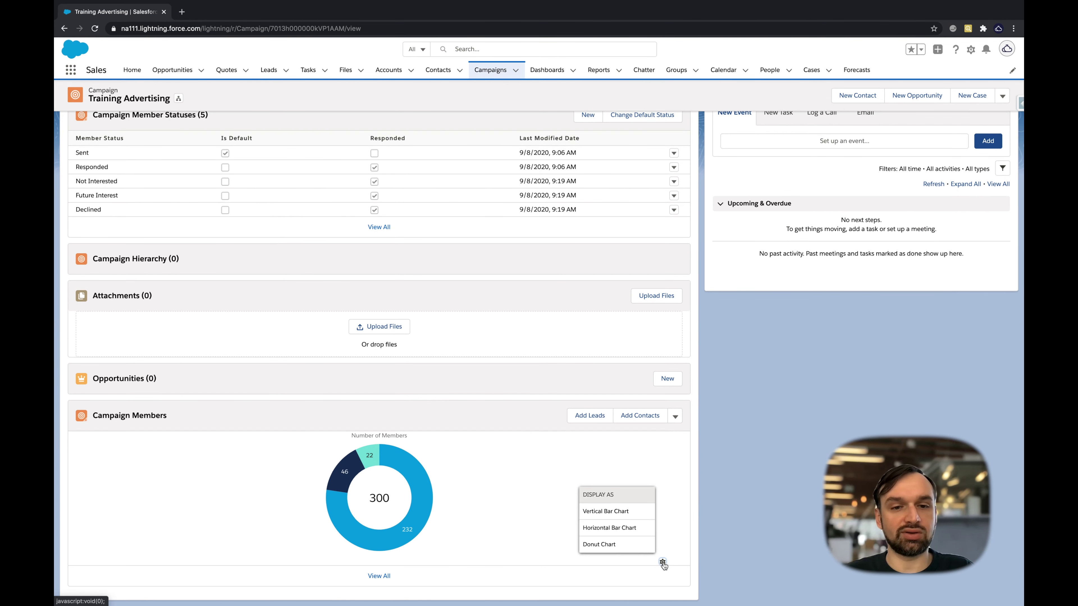
pyautogui.click(637, 542)
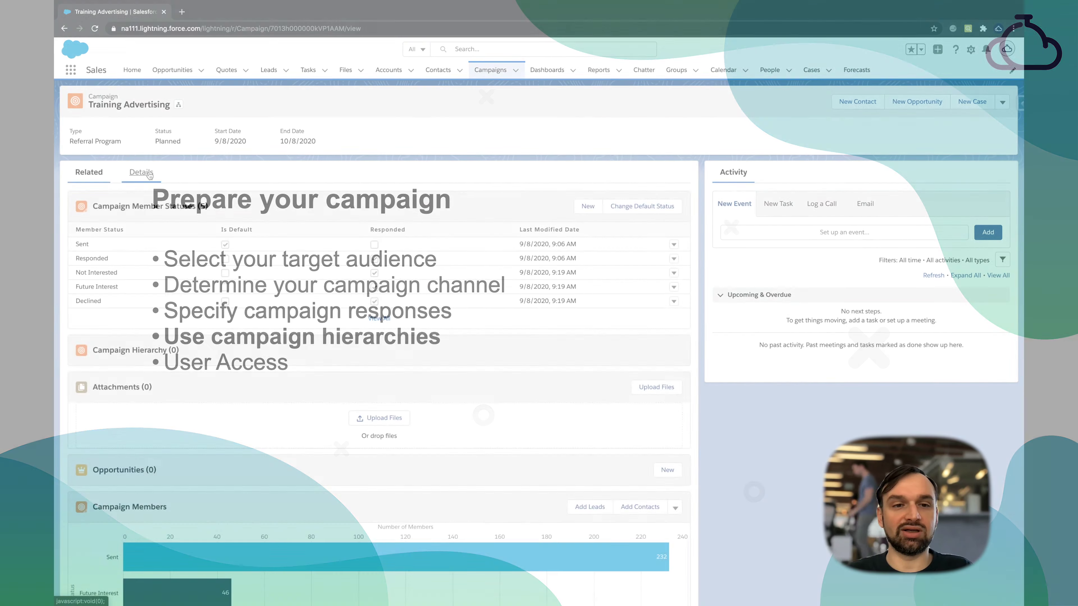
# Start a new campaign named "2020 Marketing Campaigns", correcting the name's spelling, and mark it as active
pyautogui.click(140, 173)
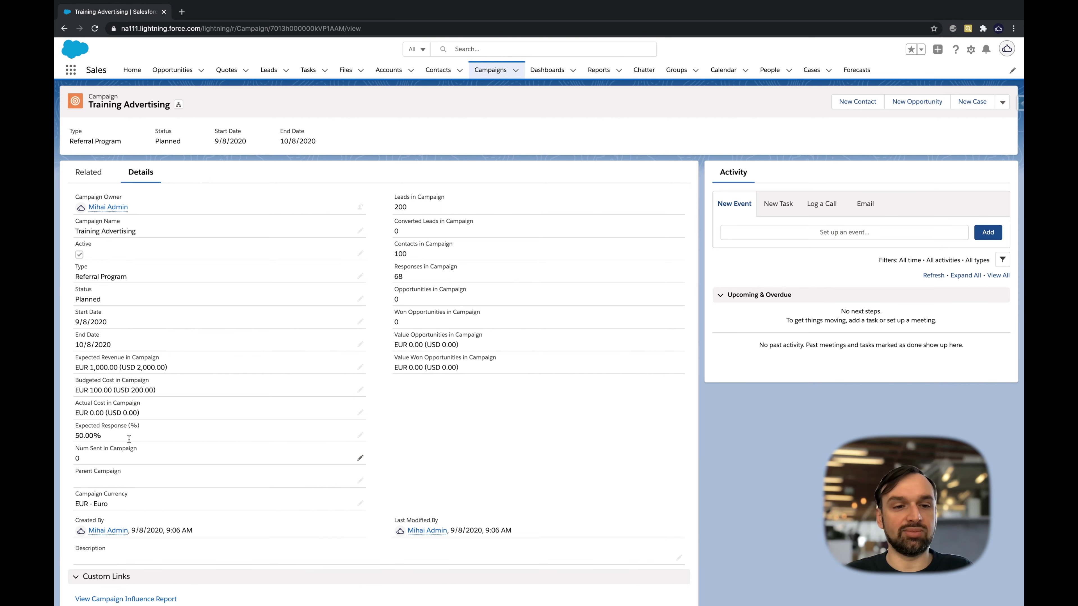
pyautogui.click(486, 73)
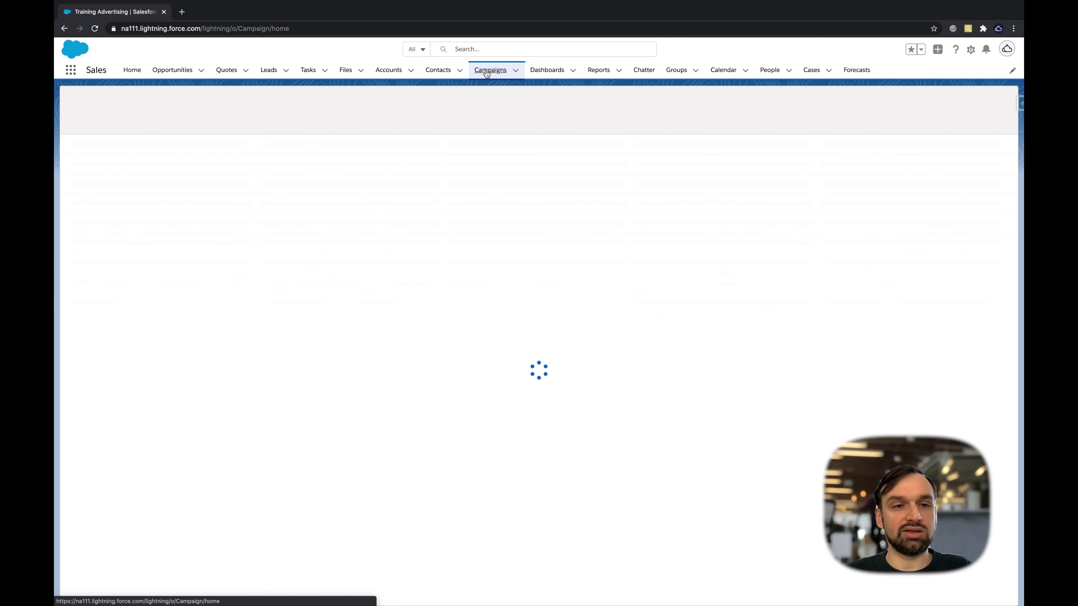
pyautogui.click(995, 101)
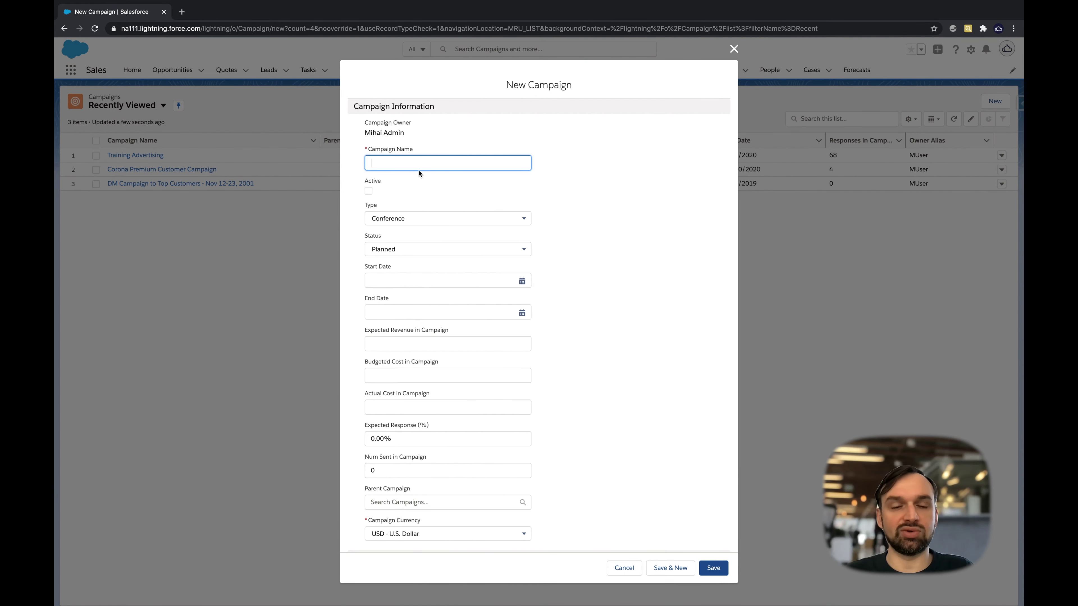
pyautogui.write('2020 Marketing Campaings')
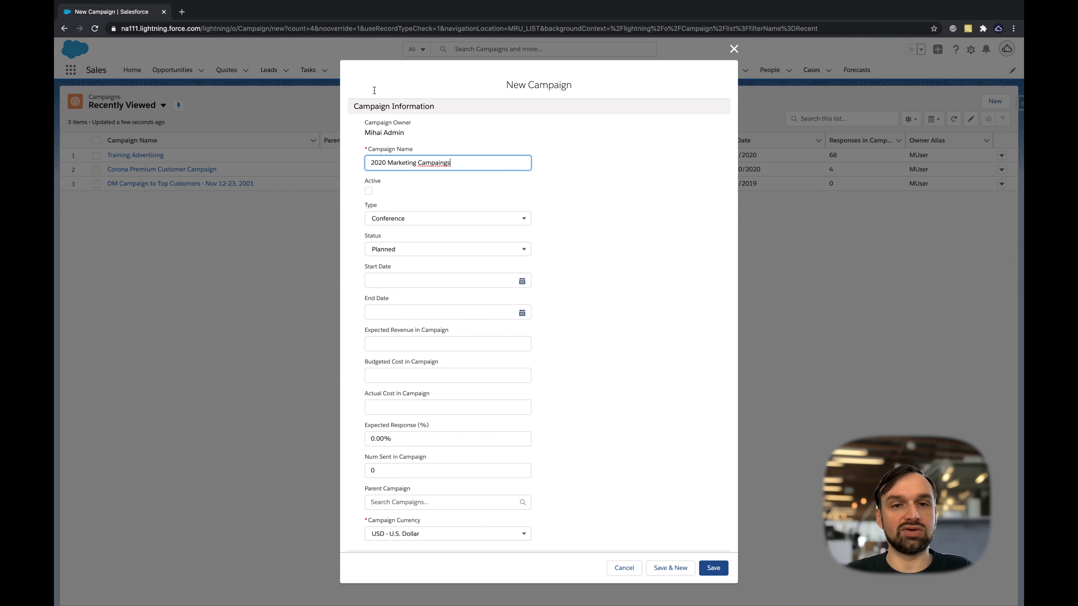
pyautogui.click(368, 191)
pyautogui.doubleClick(454, 166)
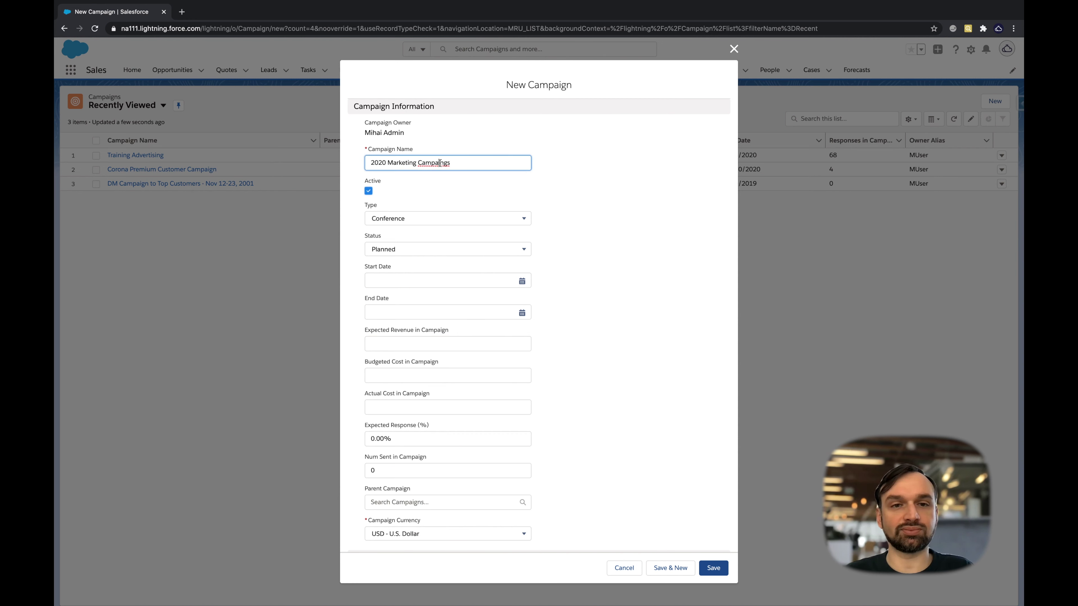
pyautogui.rightClick(455, 166)
pyautogui.click(469, 171)
pyautogui.click(437, 192)
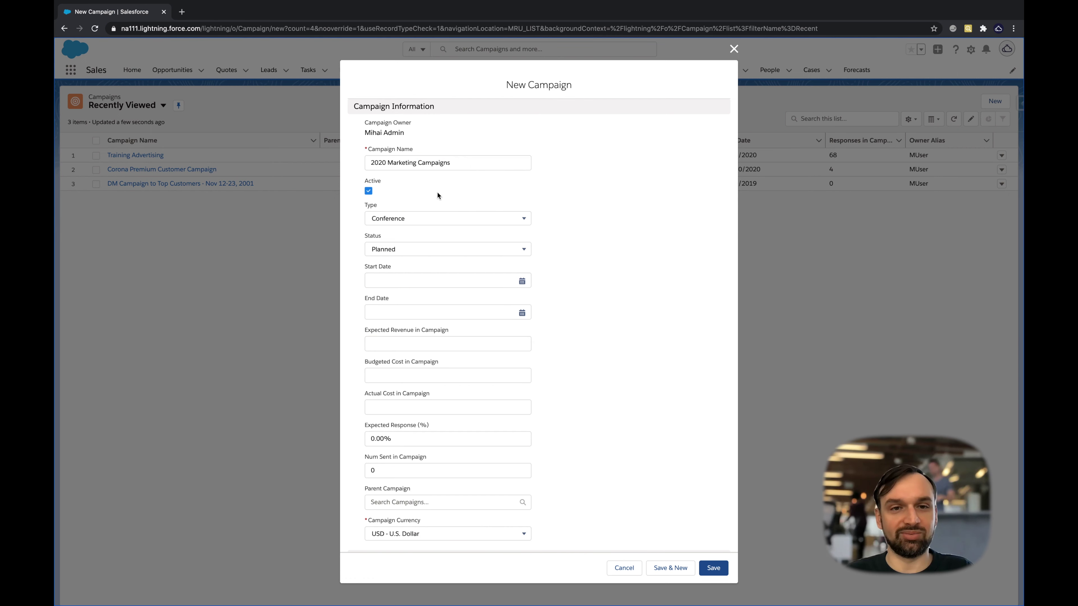
# Set the new campaign's type to --None-- and its status to In Progress
pyautogui.click(432, 217)
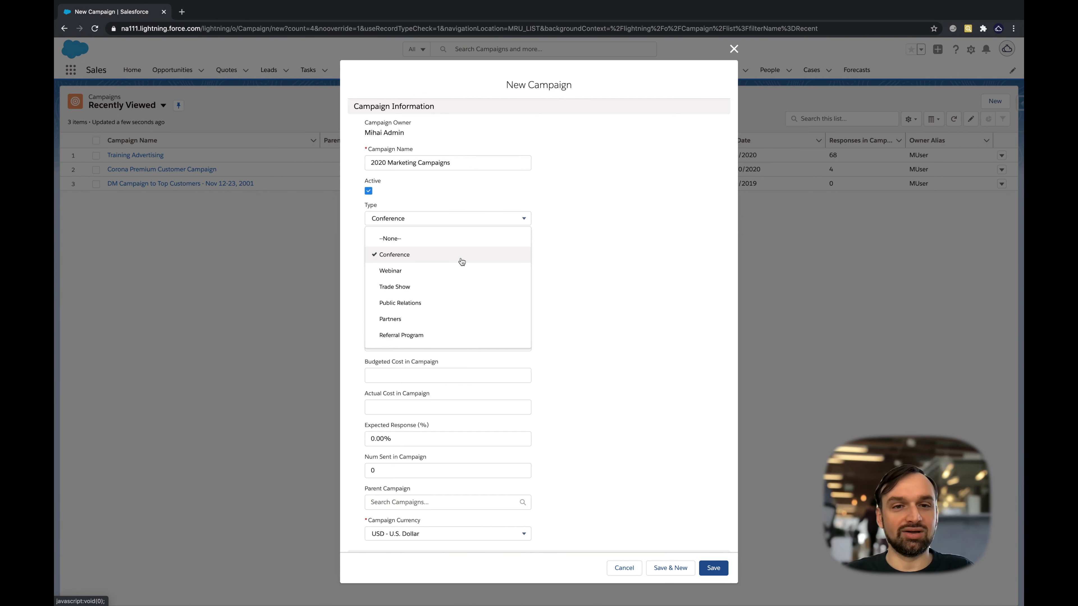
pyautogui.click(462, 243)
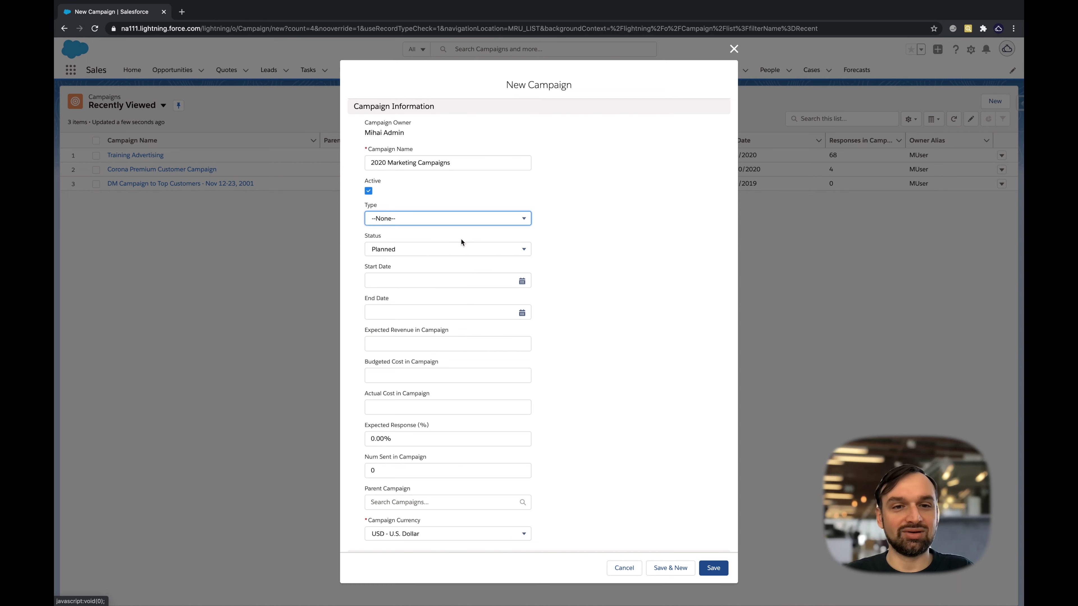
pyautogui.click(441, 246)
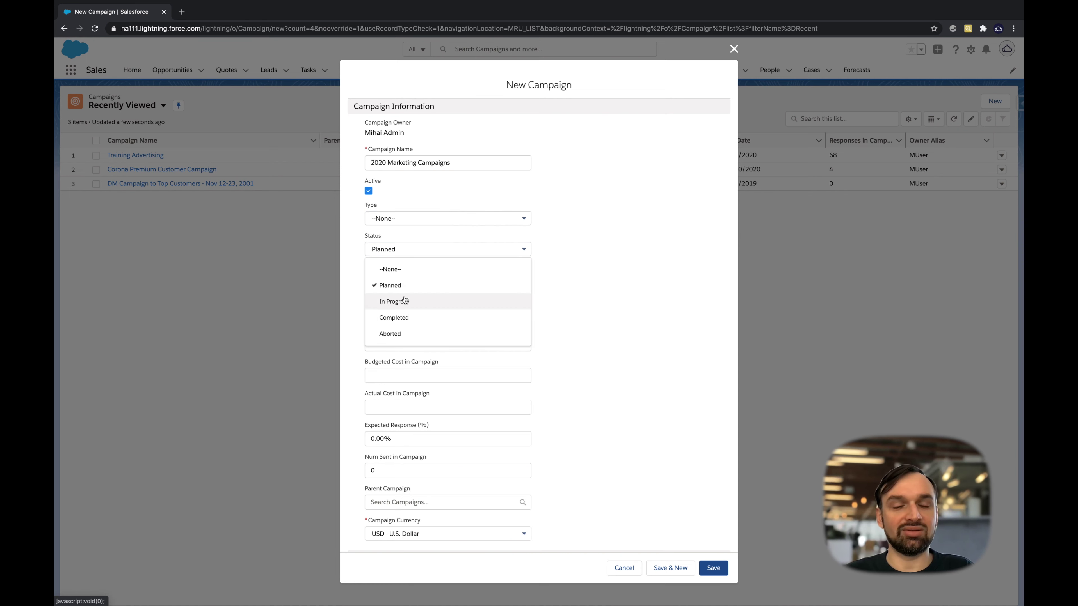
pyautogui.click(404, 301)
# Set the new campaign's start date to 1/1/2020
pyautogui.click(521, 281)
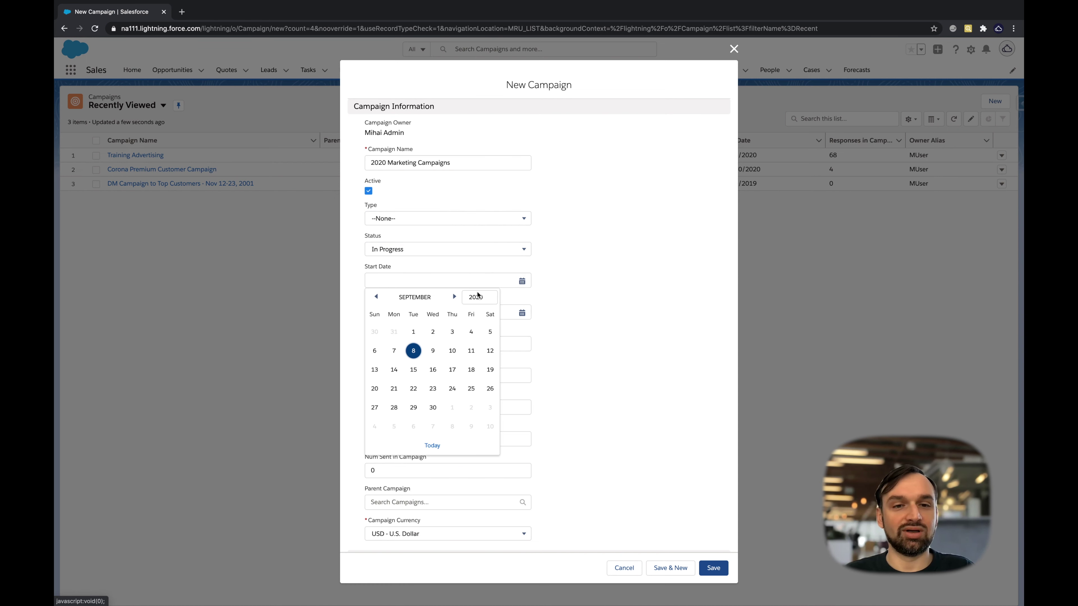
pyautogui.click(472, 299)
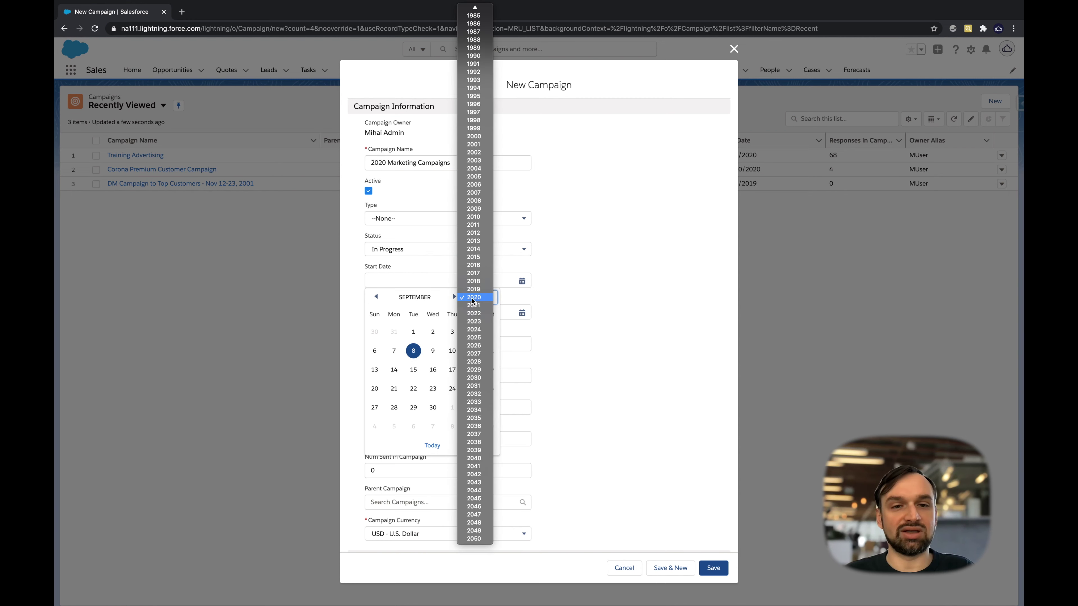
pyautogui.click(463, 298)
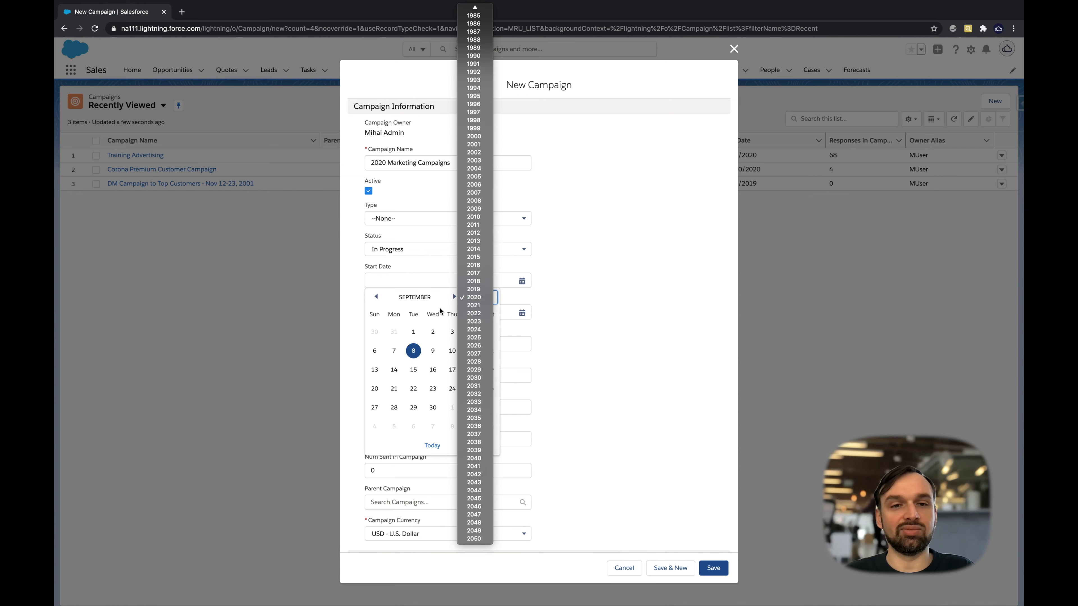
pyautogui.click(377, 297)
pyautogui.click(377, 297)
pyautogui.click(376, 297)
pyautogui.click(376, 298)
pyautogui.click(377, 297)
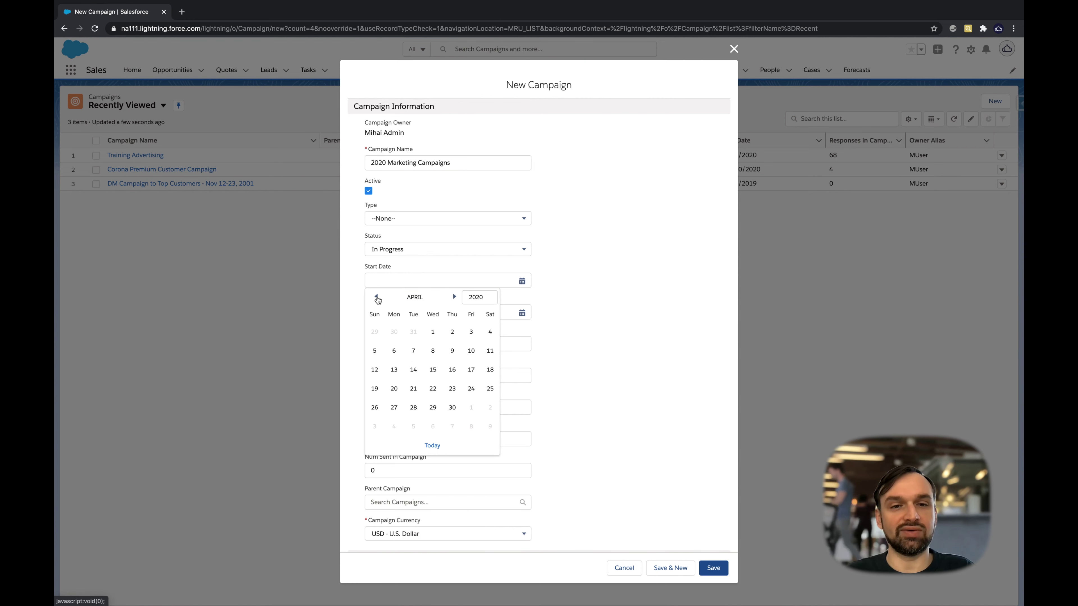
pyautogui.click(377, 298)
pyautogui.click(377, 297)
pyautogui.click(376, 298)
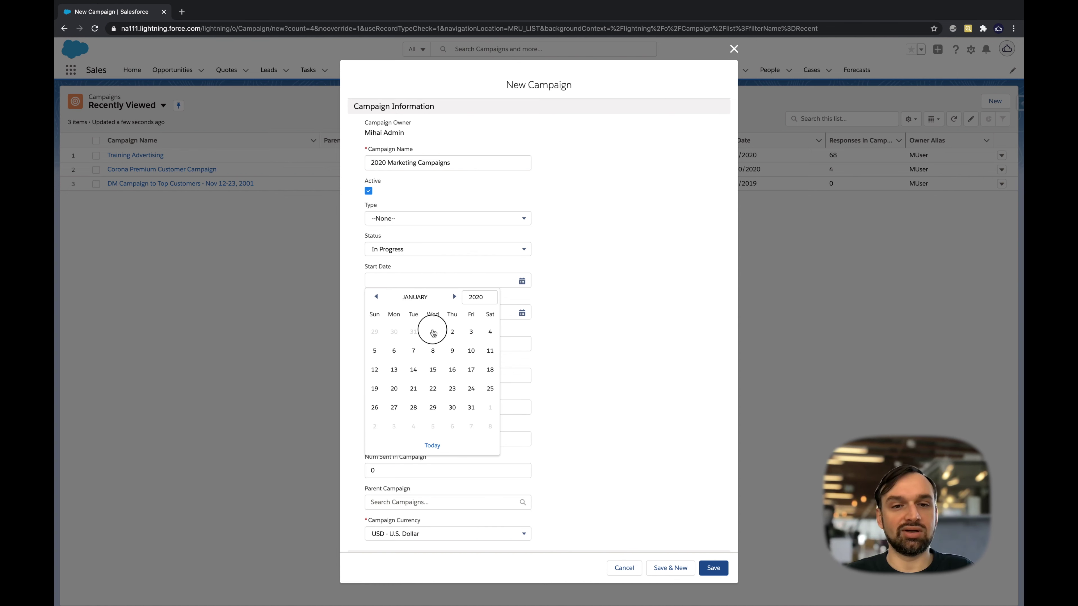
pyautogui.click(433, 332)
# Try to reuse the copied start date as the end date, editing it to 31/12/2020
pyautogui.moveTo(410, 282); pyautogui.dragTo(360, 284)
pyautogui.hotkey('ctrl', 'c')
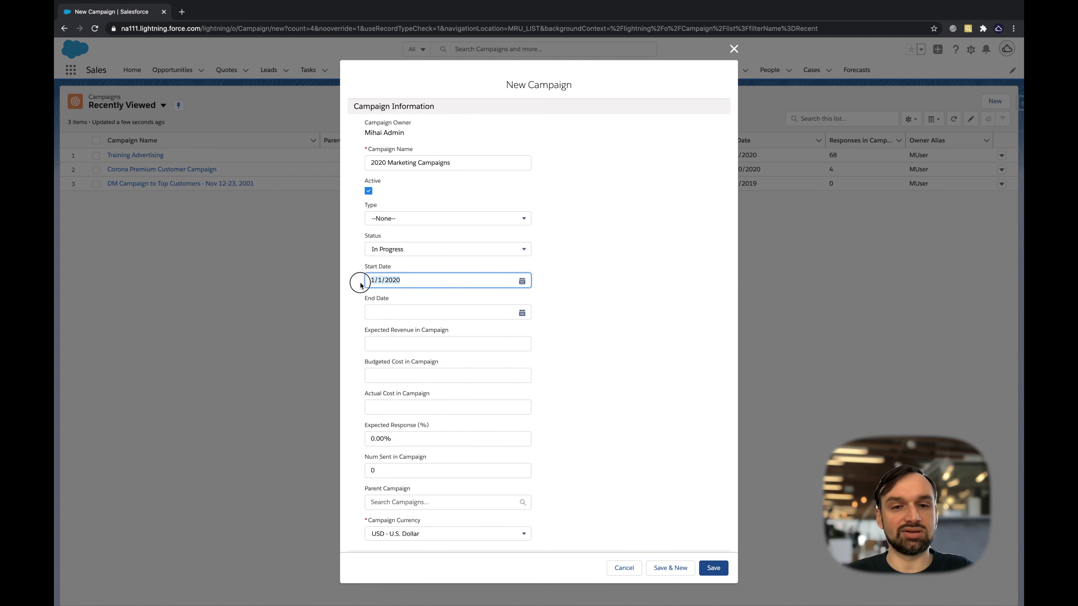
pyautogui.click(382, 312)
pyautogui.hotkey('ctrl', 'v')
pyautogui.click(381, 312)
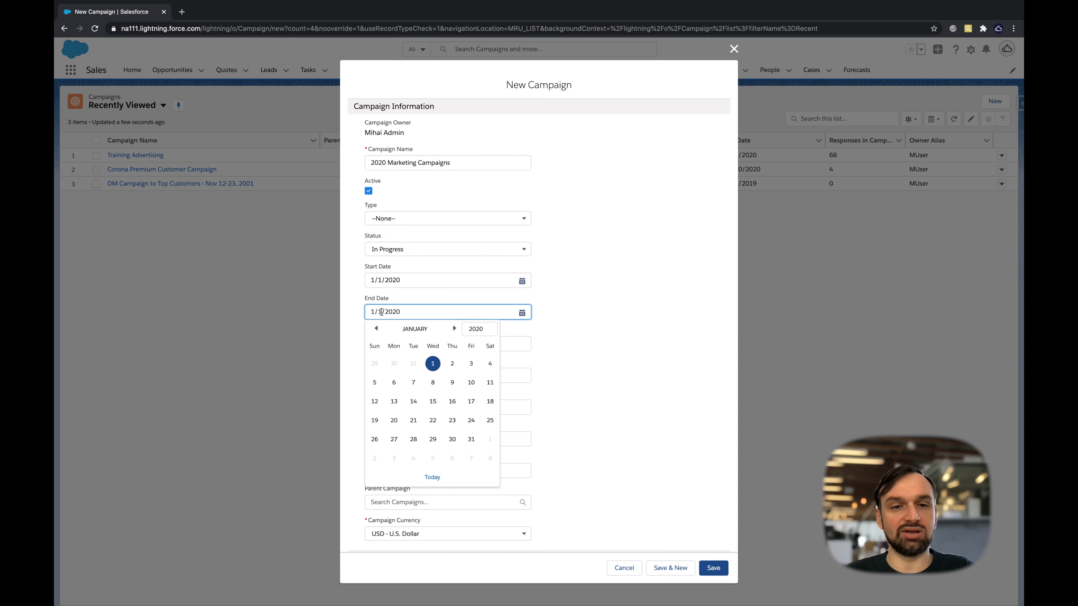
pyautogui.write('2')
pyautogui.click(368, 312)
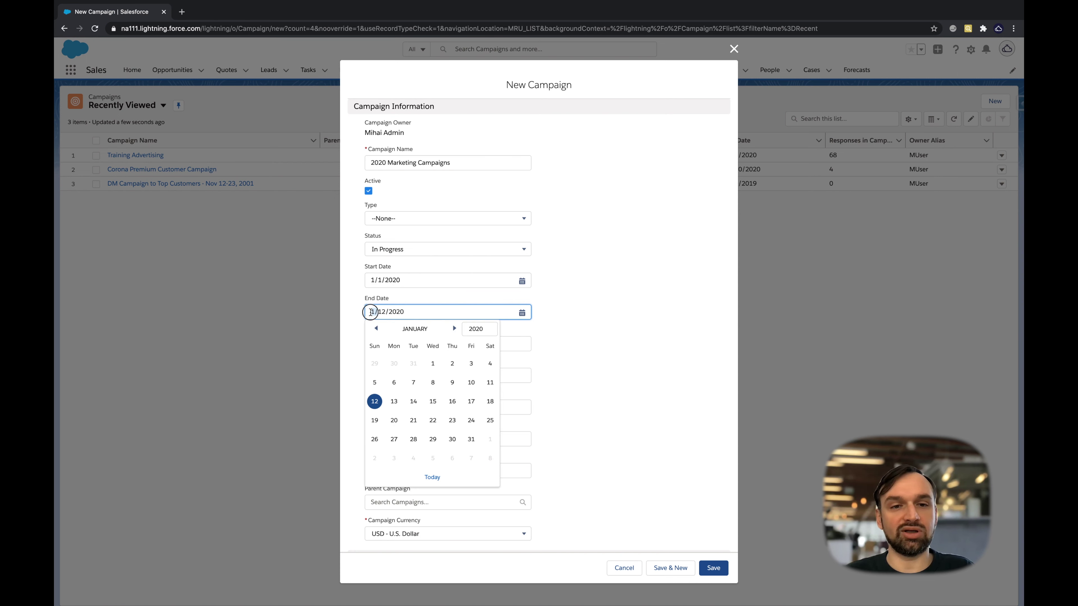
pyautogui.write('3')
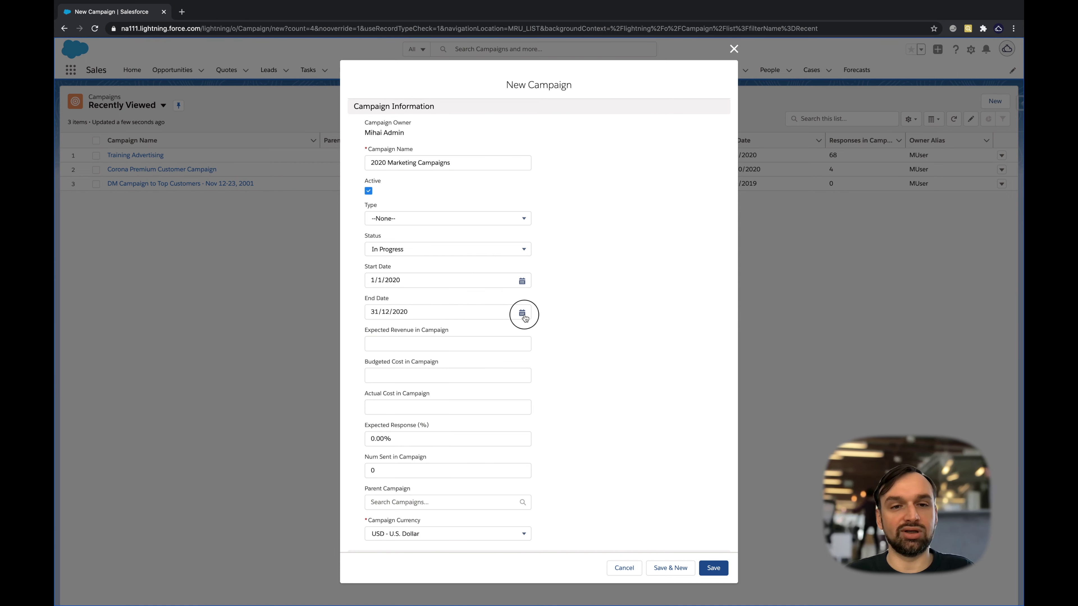
pyautogui.click(522, 314)
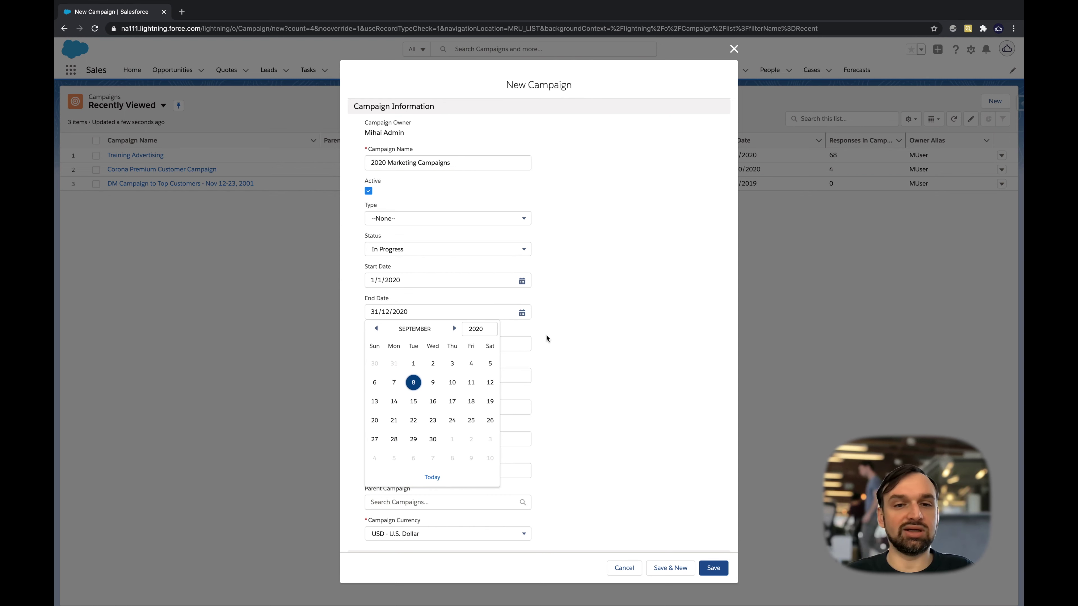
pyautogui.click(556, 337)
# Set the new campaign's end date to December 31, 2020 using the calendar
pyautogui.scroll(-1, 555, 338)
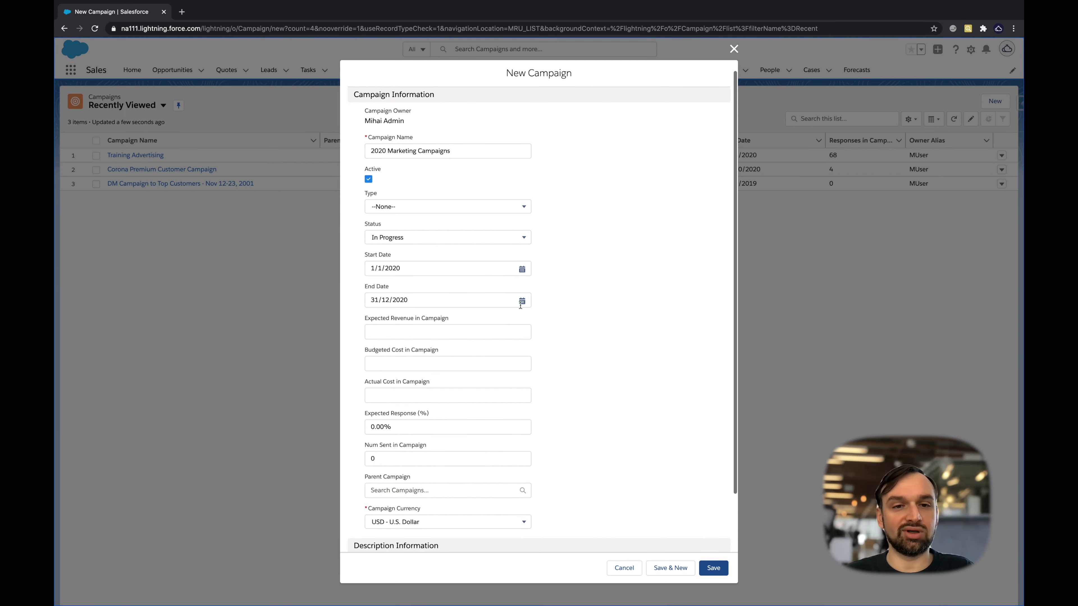
pyautogui.click(522, 301)
pyautogui.click(454, 316)
pyautogui.click(454, 317)
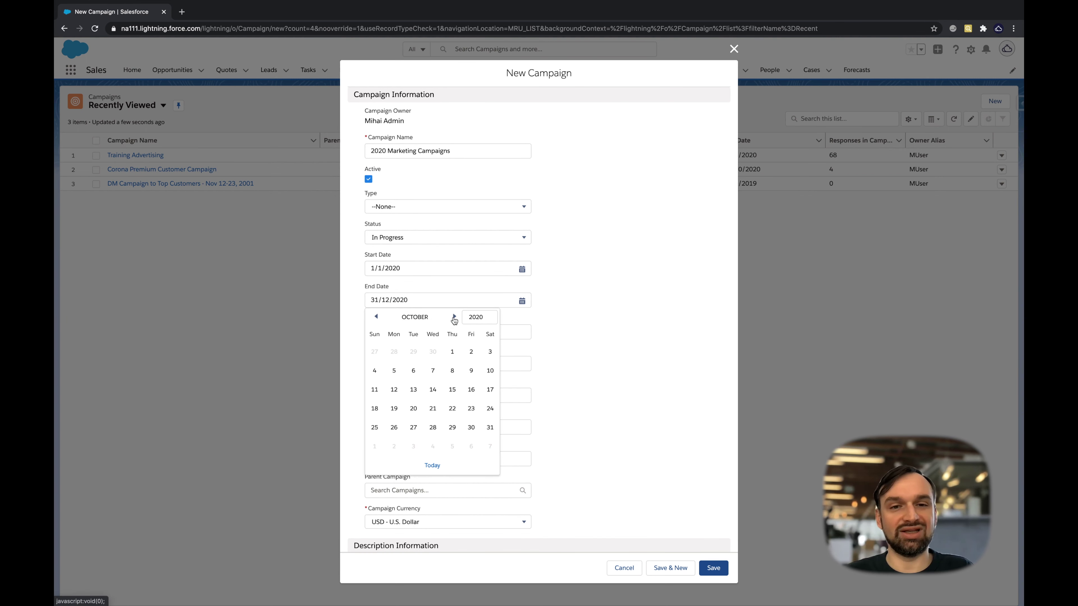
pyautogui.click(454, 316)
pyautogui.click(452, 427)
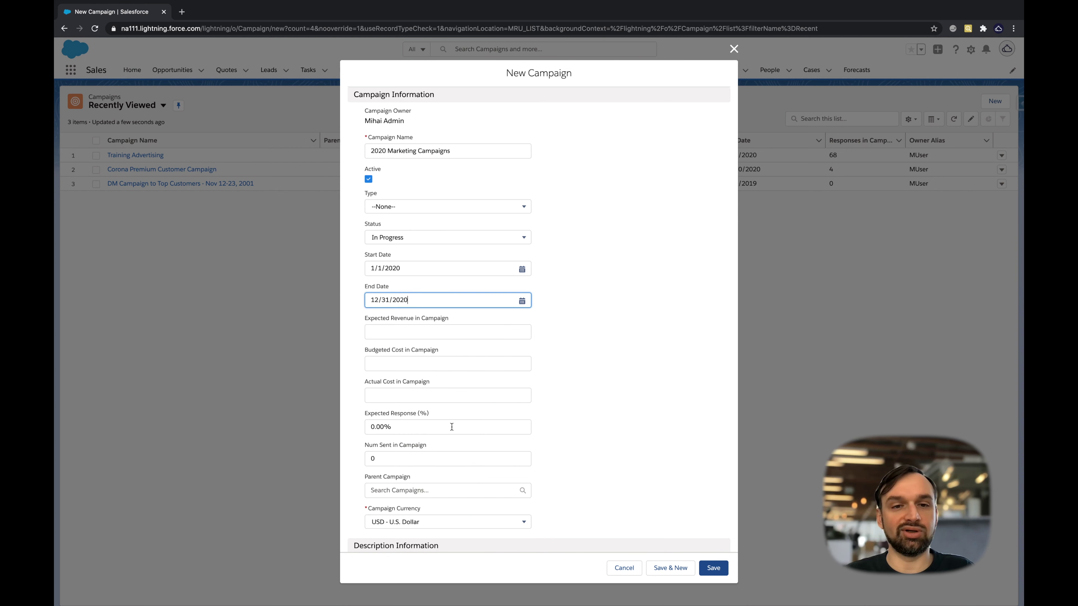
# Enter an expected revenue of 100,000, an actual cost of 500 and an expected response of 70% for the campaign
pyautogui.scroll(-1, 597, 369)
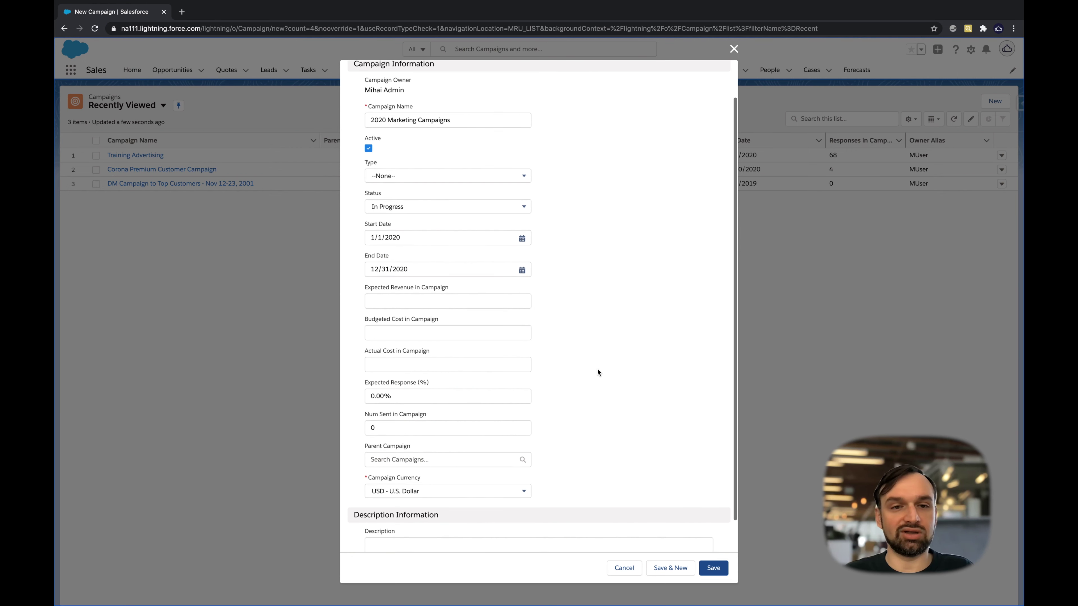
pyautogui.click(422, 300)
pyautogui.write('100000')
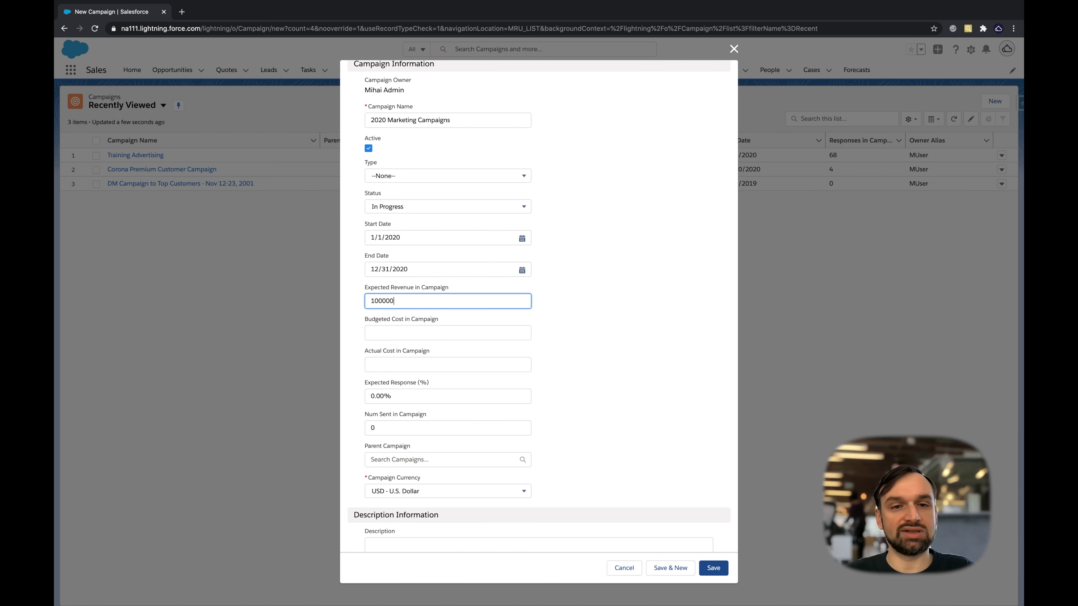
pyautogui.click(417, 333)
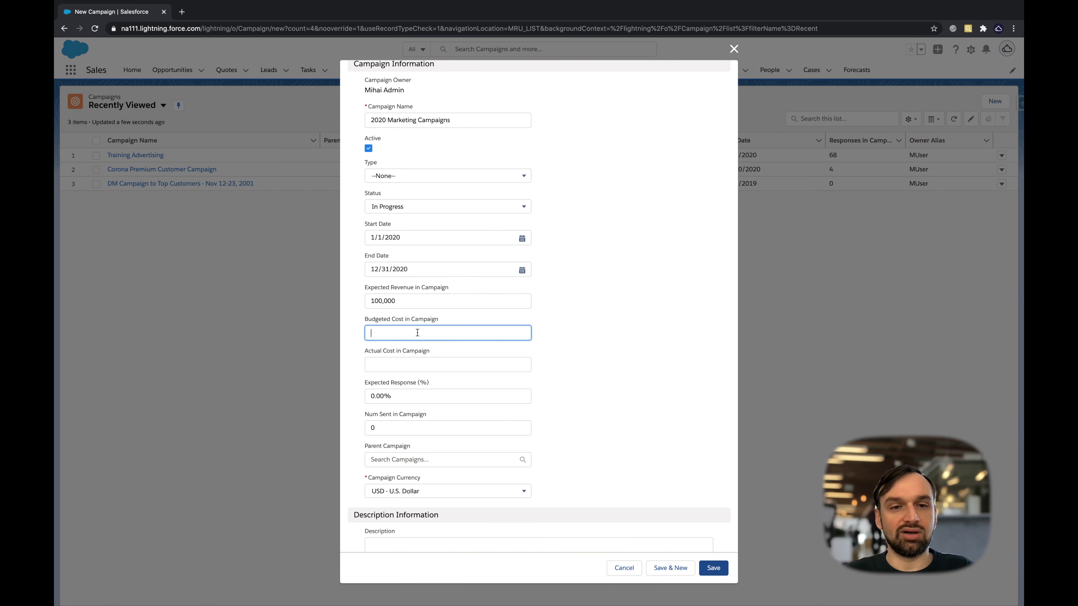
pyautogui.scroll(-2, 418, 333)
pyautogui.click(417, 333)
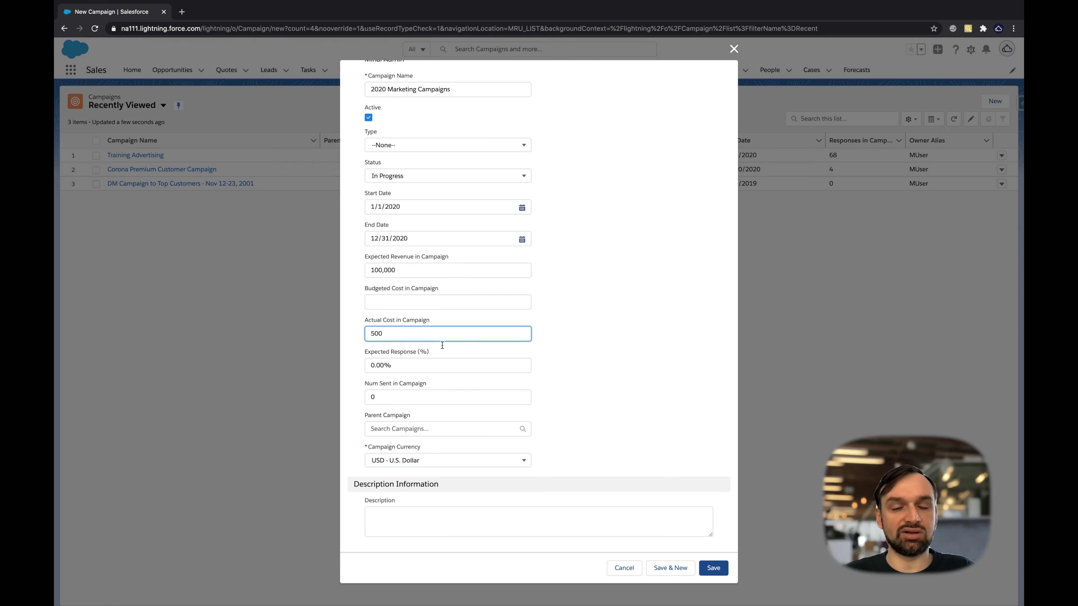
pyautogui.click(474, 368)
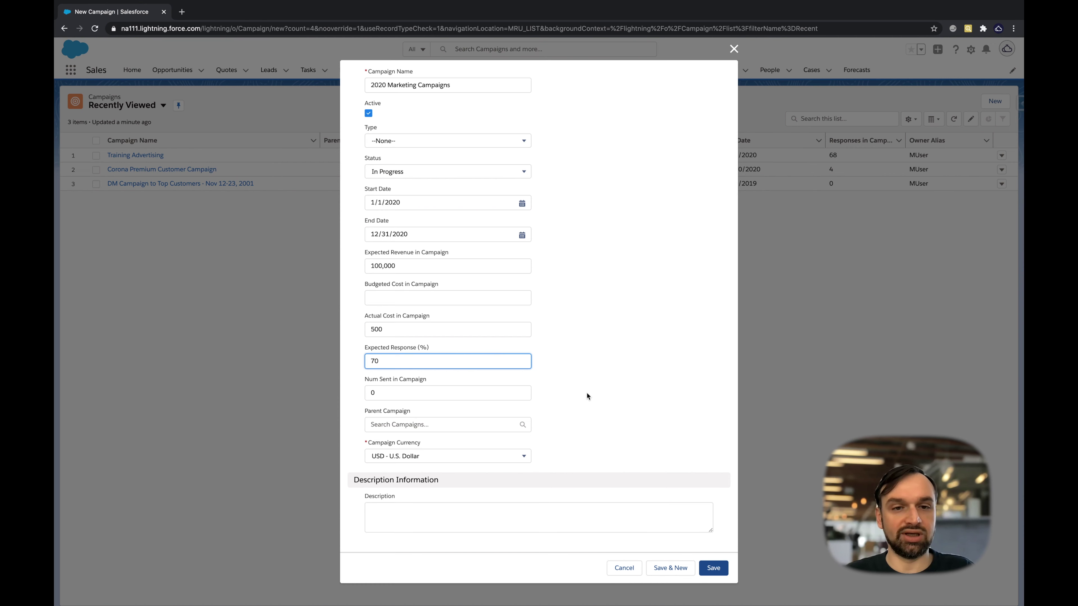
pyautogui.click(605, 396)
# Set the campaign currency to EUR - Euro and save the new campaign
pyautogui.click(446, 457)
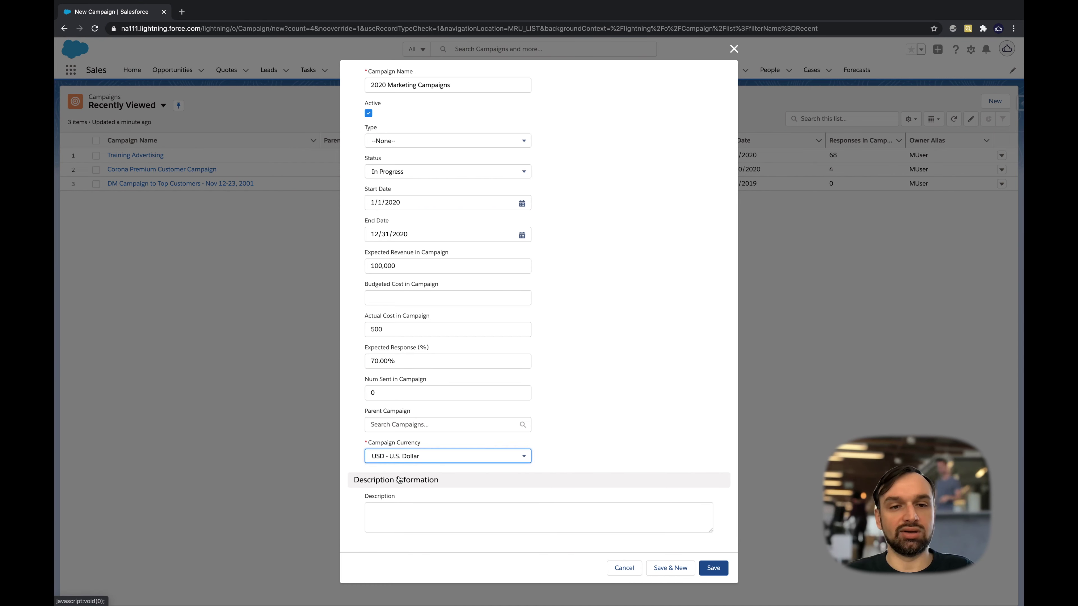
pyautogui.click(389, 493)
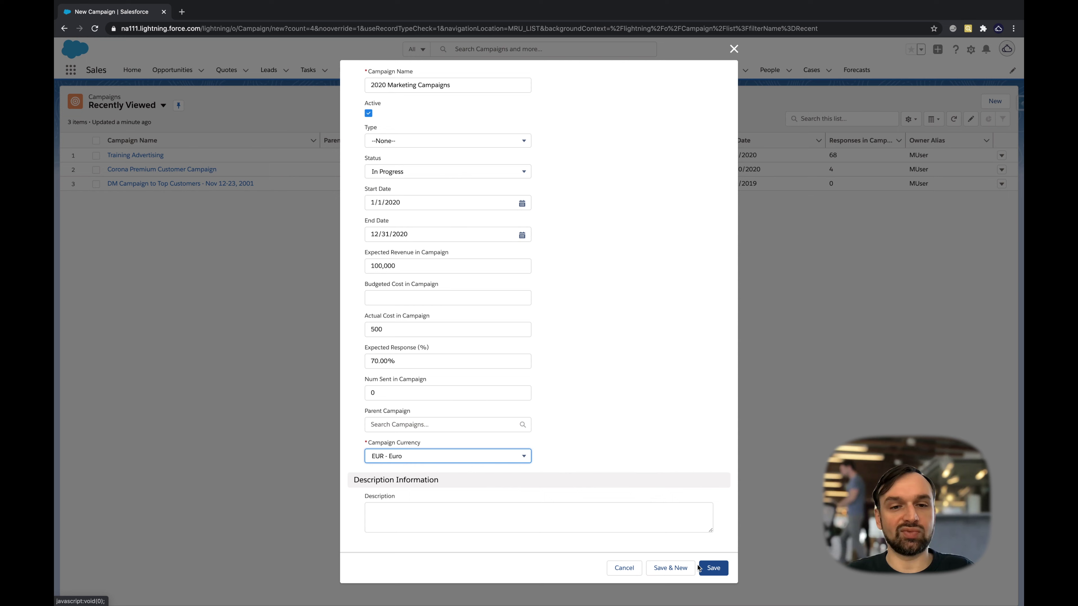
pyautogui.click(714, 568)
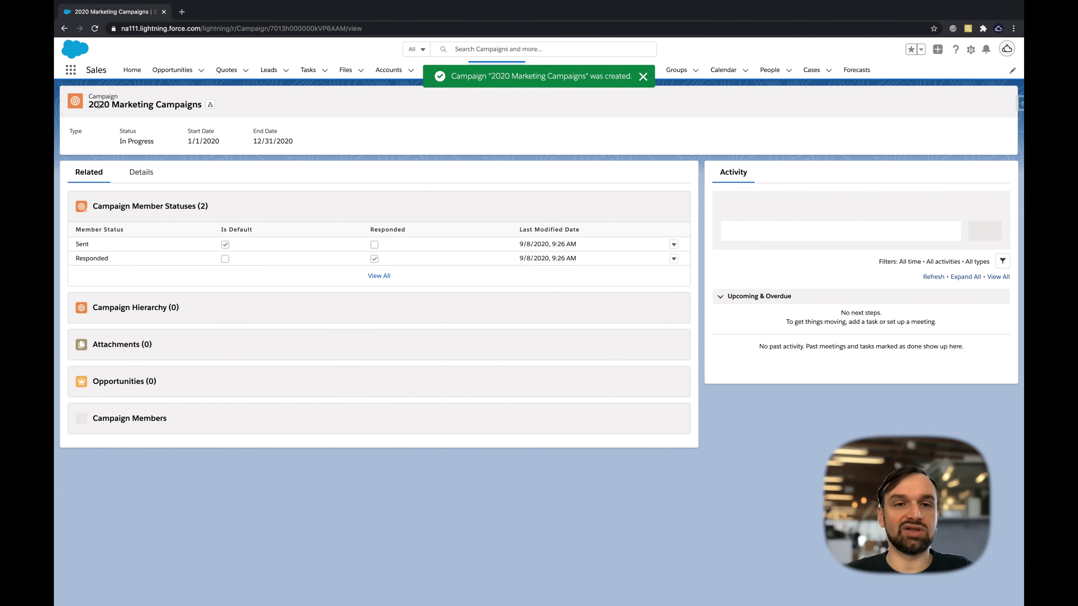
# Copy the 2020 Marketing Campaigns name and open the details of the Training Advertising campaign
pyautogui.moveTo(88, 105); pyautogui.dragTo(205, 107)
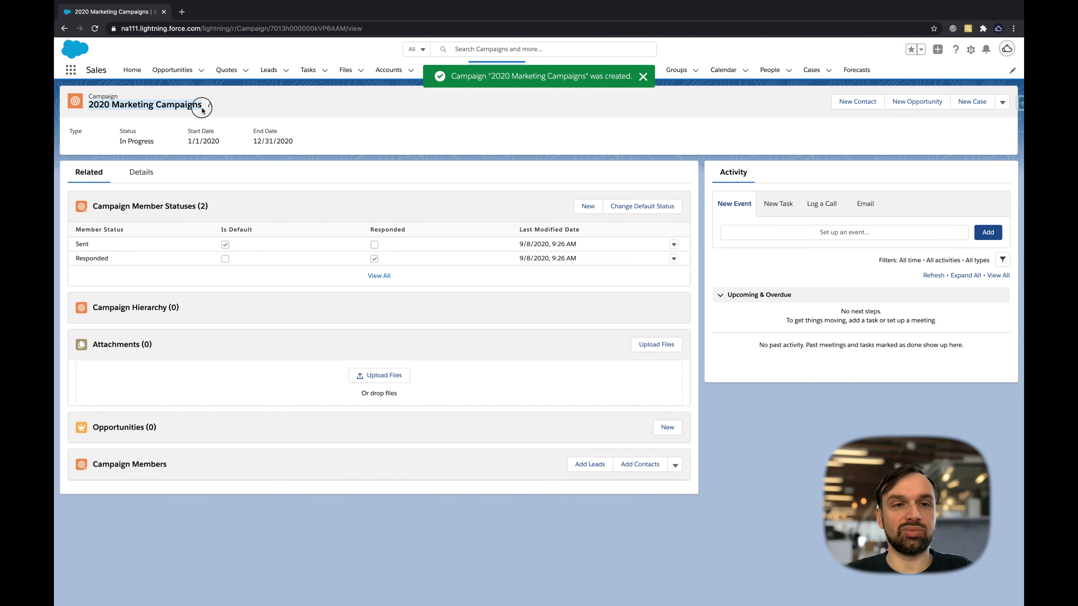
pyautogui.rightClick(198, 105)
pyautogui.click(213, 125)
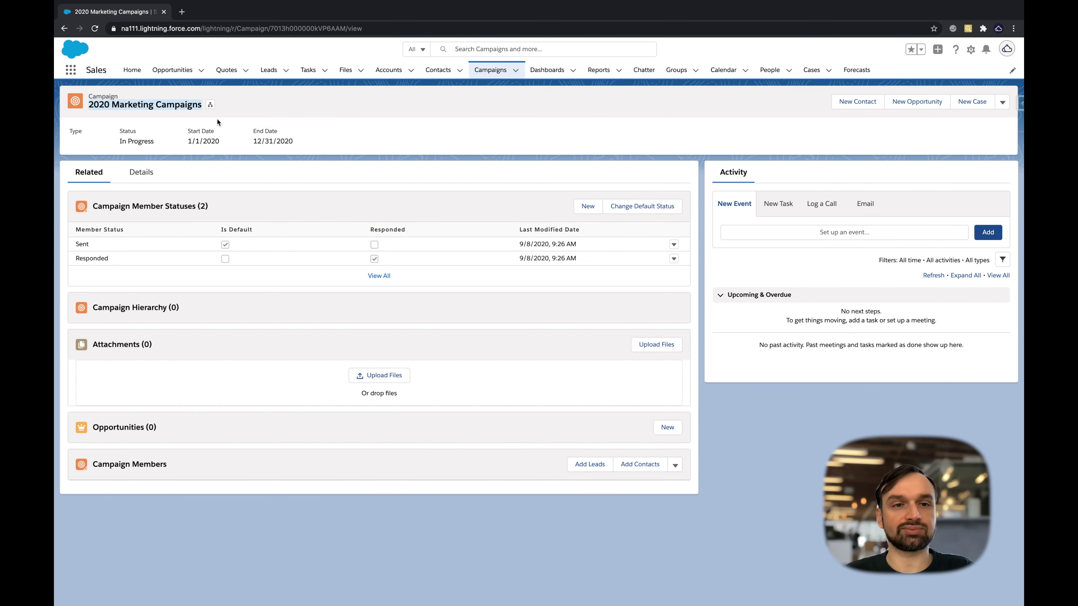
pyautogui.click(484, 73)
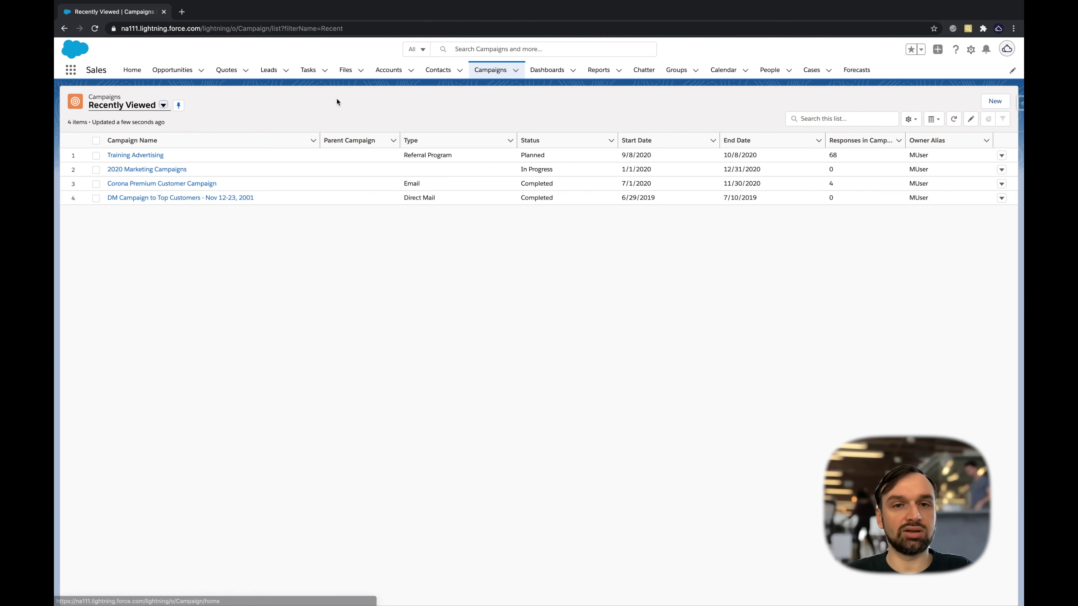
pyautogui.click(150, 155)
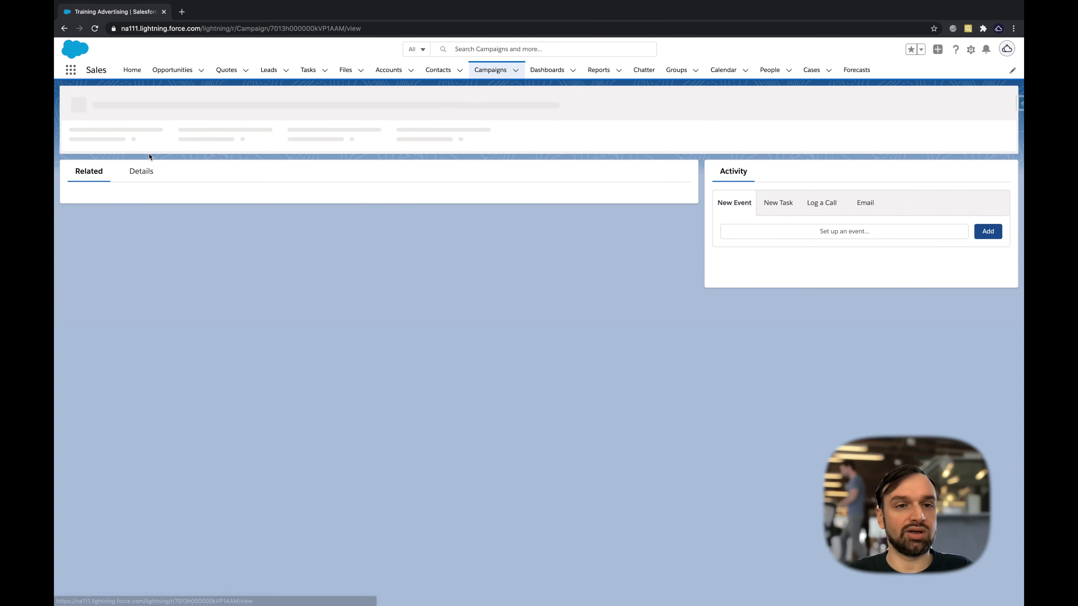
pyautogui.click(140, 172)
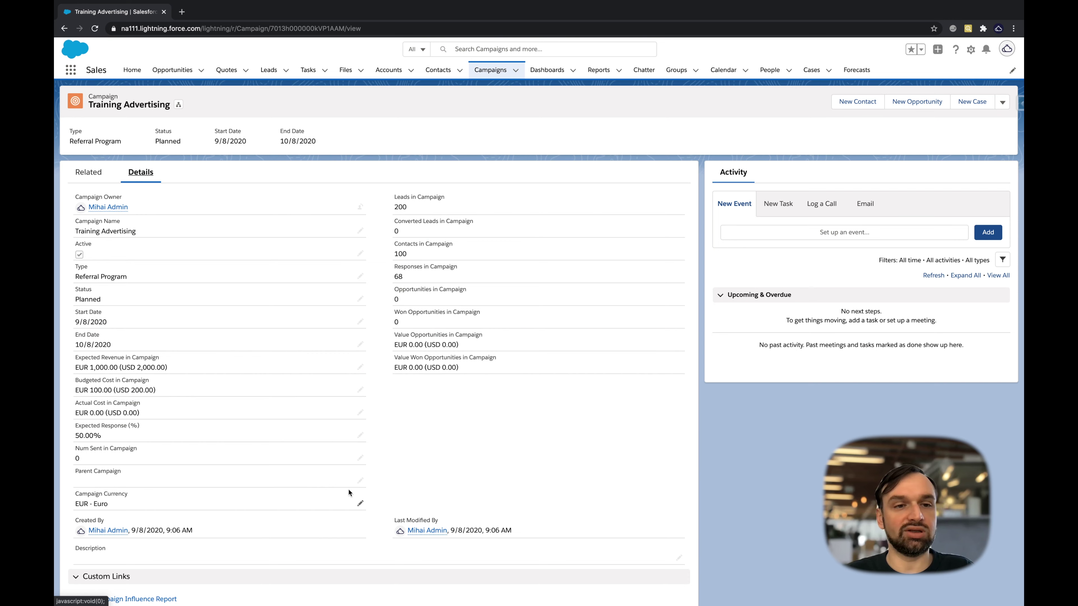
# Set 2020 Marketing Campaigns as the parent campaign of the Training Advertising campaign and save the record
pyautogui.click(360, 480)
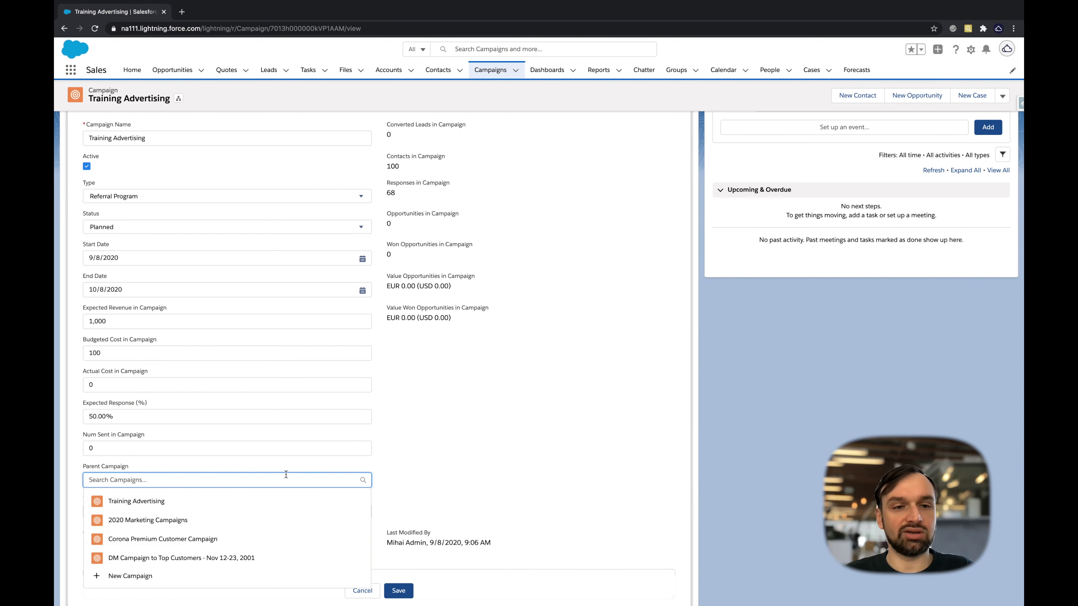
pyautogui.hotkey('ctrl', 'v')
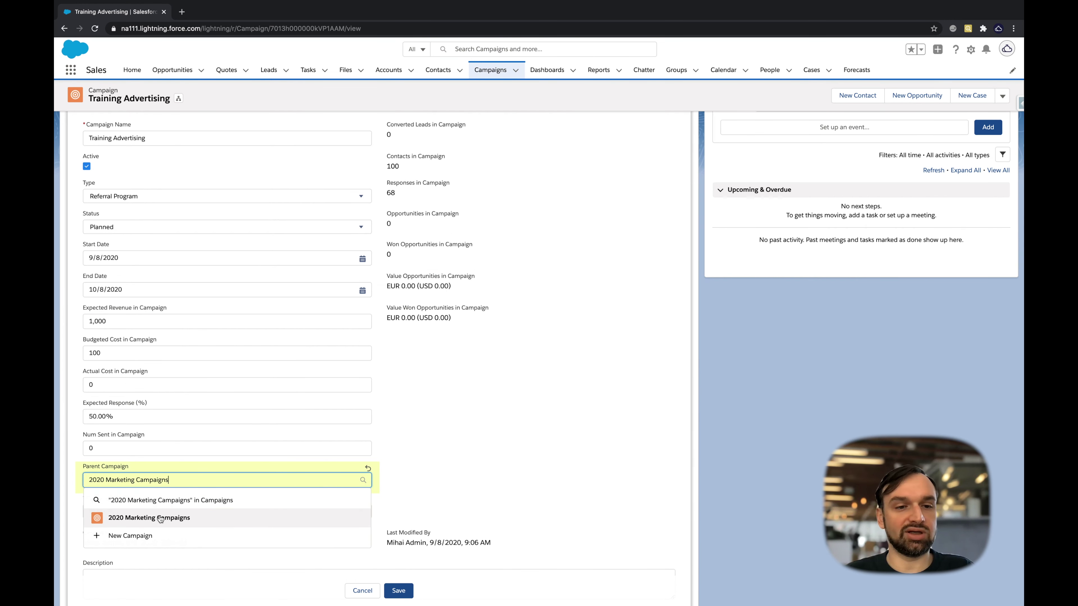
pyautogui.click(156, 522)
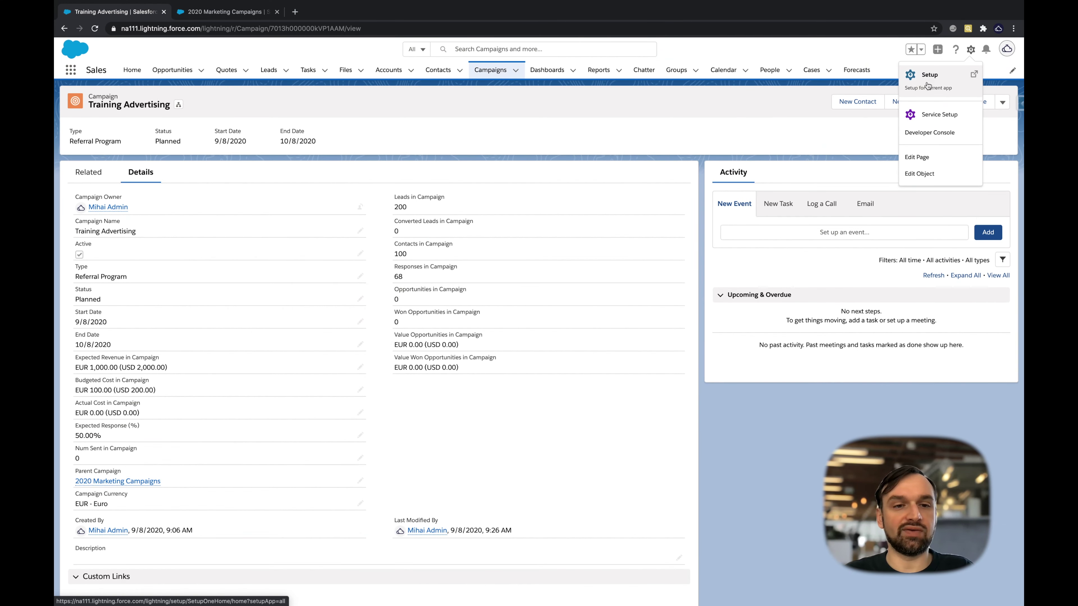
# Open the system administrator's user record in the Setup user list and check its Marketing User setting
pyautogui.click(928, 85)
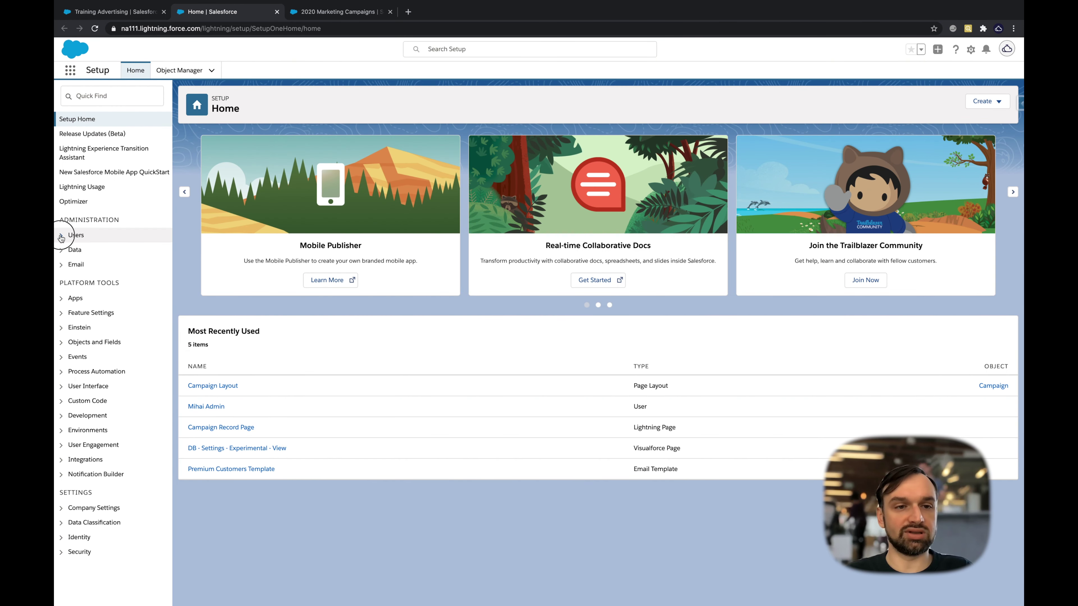
pyautogui.click(61, 237)
pyautogui.click(87, 355)
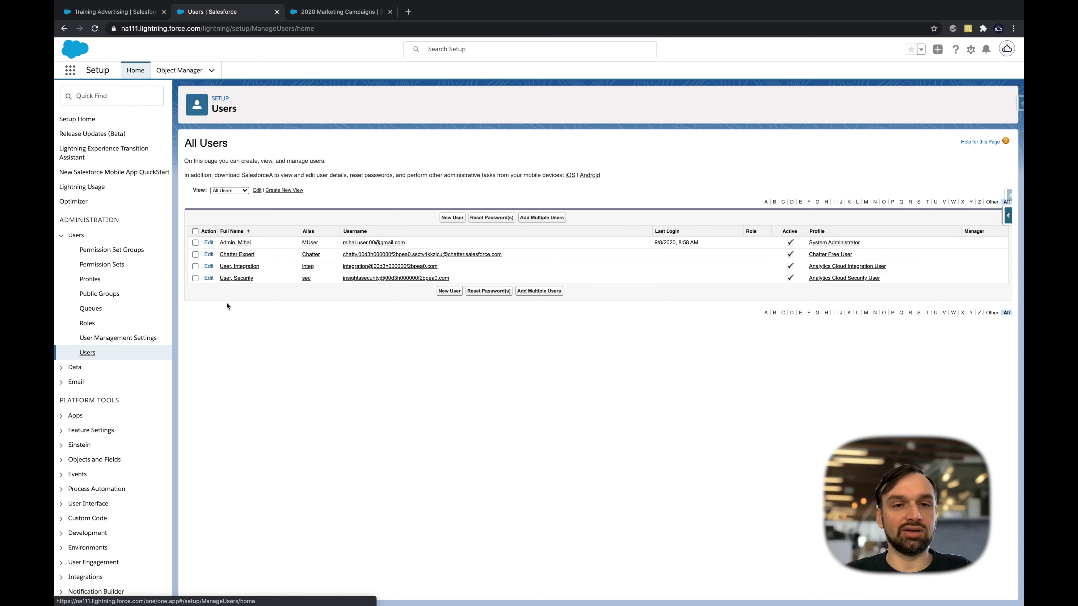
pyautogui.click(237, 243)
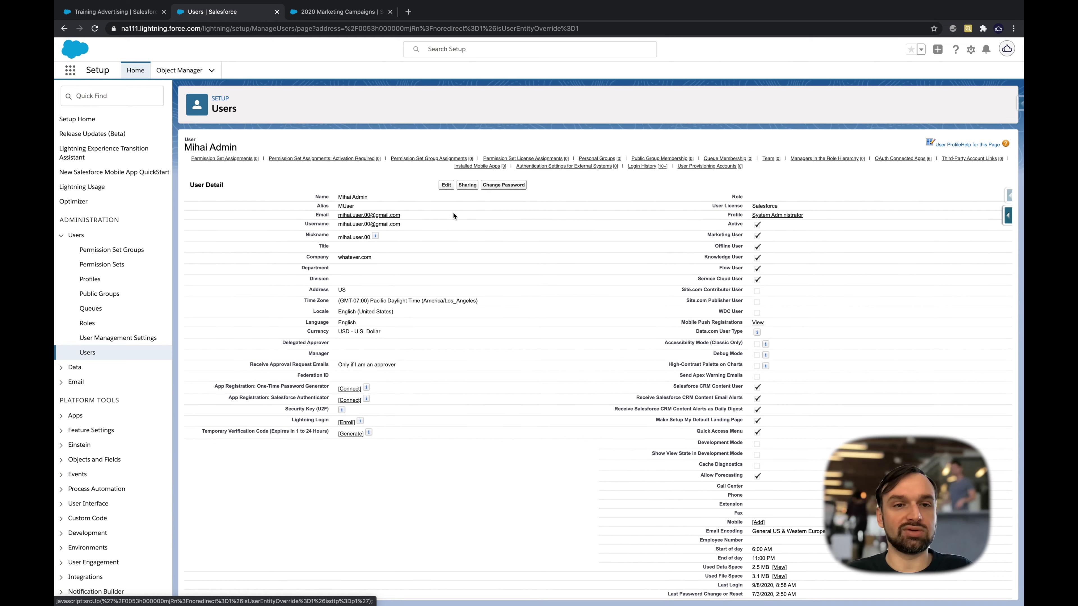
pyautogui.moveTo(706, 234); pyautogui.dragTo(742, 235)
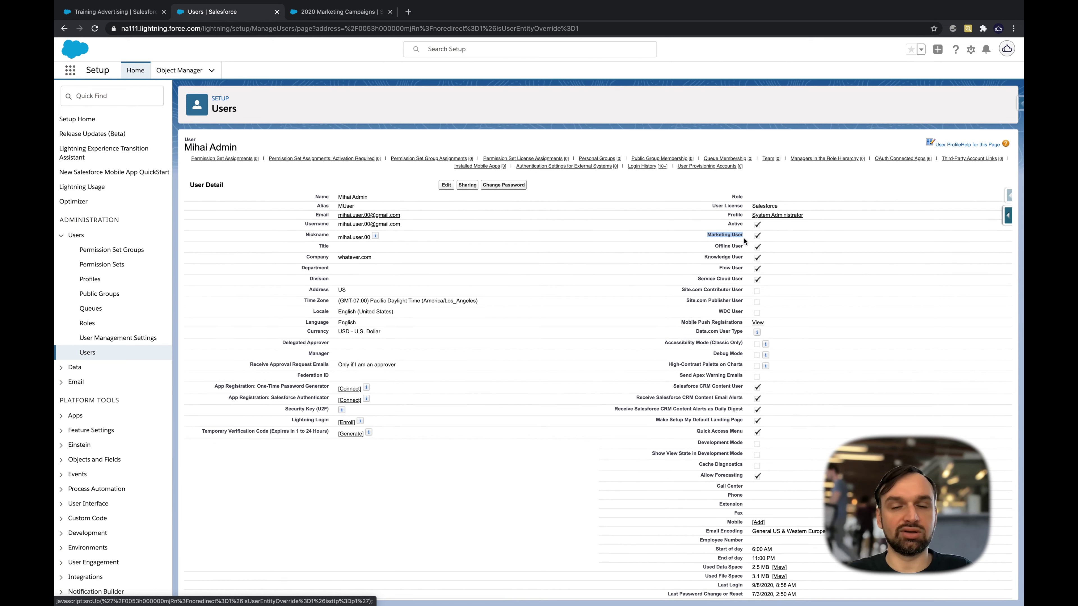